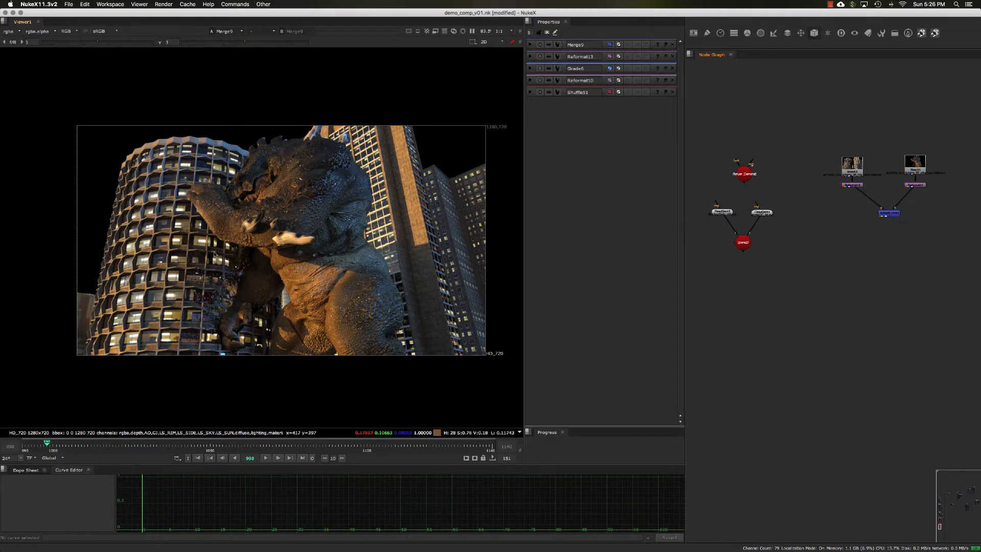
View the building render's Reformat output in the viewer, followed by the merged creature-and-building composite.
{"action": "double_click", "coordinate": [850, 185]}
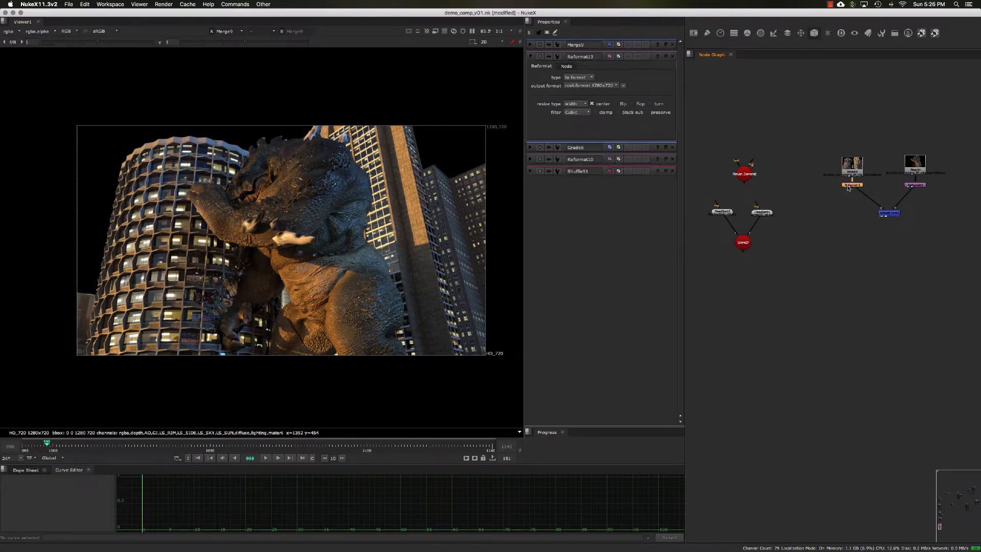
{"action": "key", "text": "1"}
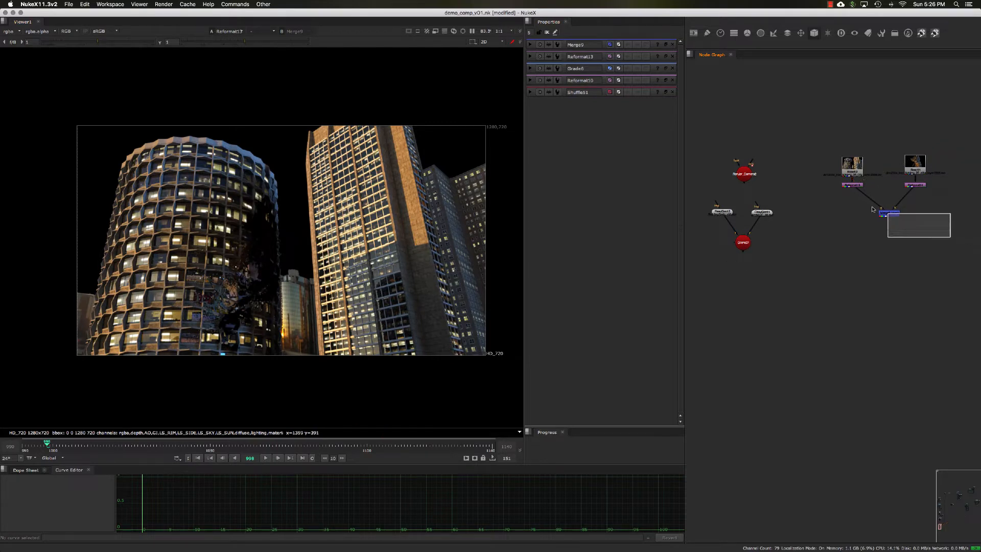
{"action": "left_click", "coordinate": [887, 213]}
{"action": "key", "text": "1"}
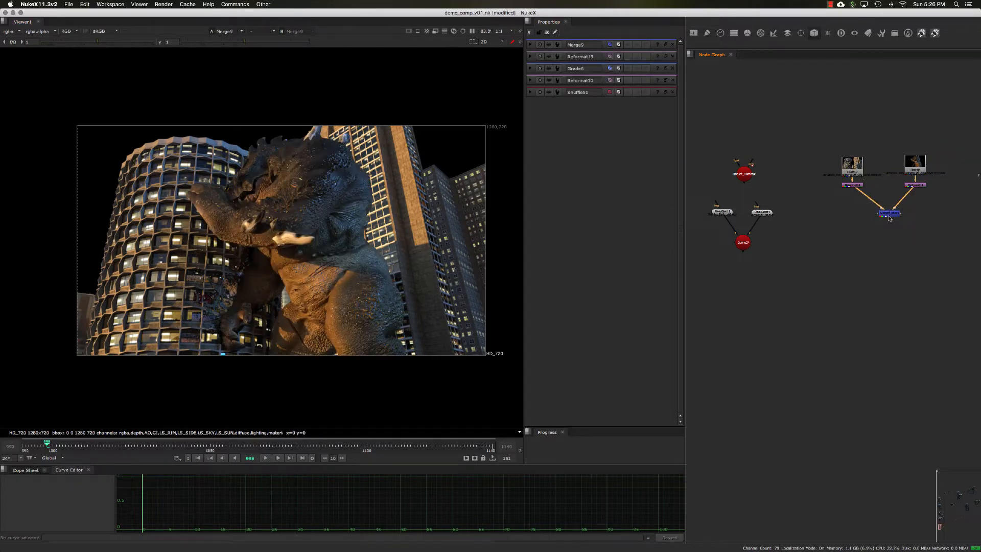
Open the settings of the Merge node that combines the building and creature renders.
{"action": "double_click", "coordinate": [890, 216]}
{"action": "left_click_drag", "start_coordinate": [889, 215], "coordinate": [884, 221]}
{"action": "middle_click_drag", "start_coordinate": [858, 207], "coordinate": [843, 214]}
{"action": "left_click_drag", "start_coordinate": [804, 142], "coordinate": [860, 205]}
{"action": "left_click_drag", "start_coordinate": [838, 174], "coordinate": [903, 175]}
{"action": "left_click", "coordinate": [887, 204]}
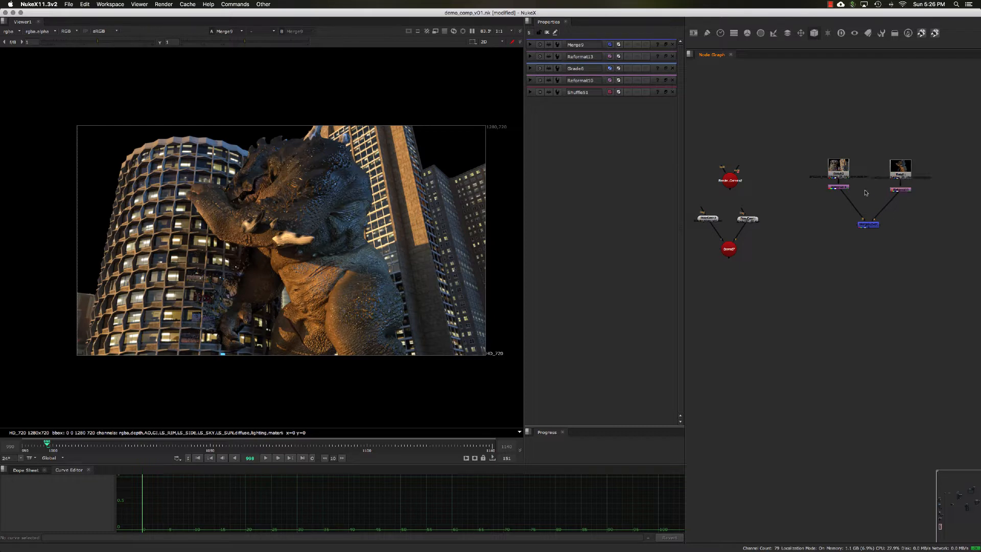
{"action": "double_click", "coordinate": [869, 225]}
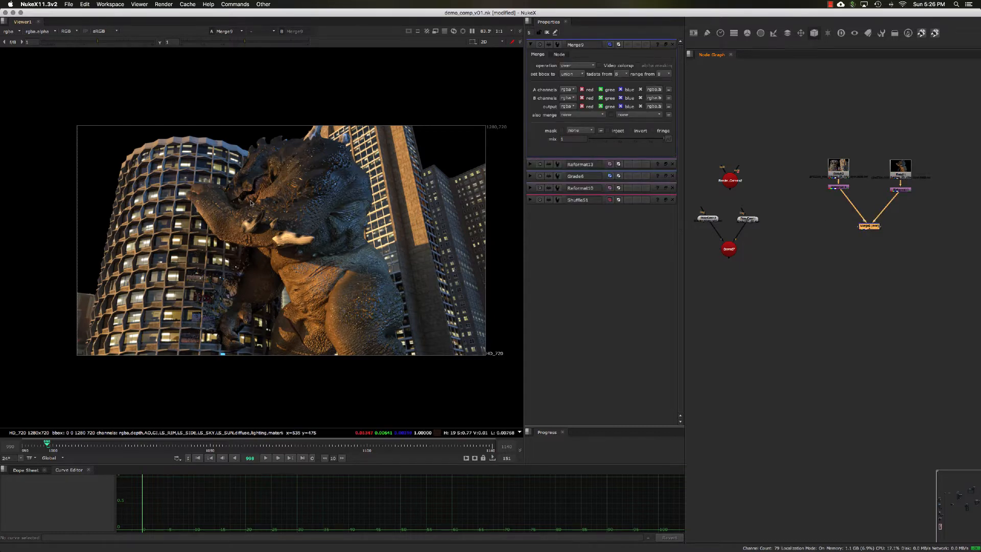
Show the Scene27 geometry in the 3D view and lock the view to the render camera.
{"action": "middle_click_drag", "start_coordinate": [778, 258], "coordinate": [807, 257]}
{"action": "double_click", "coordinate": [759, 249]}
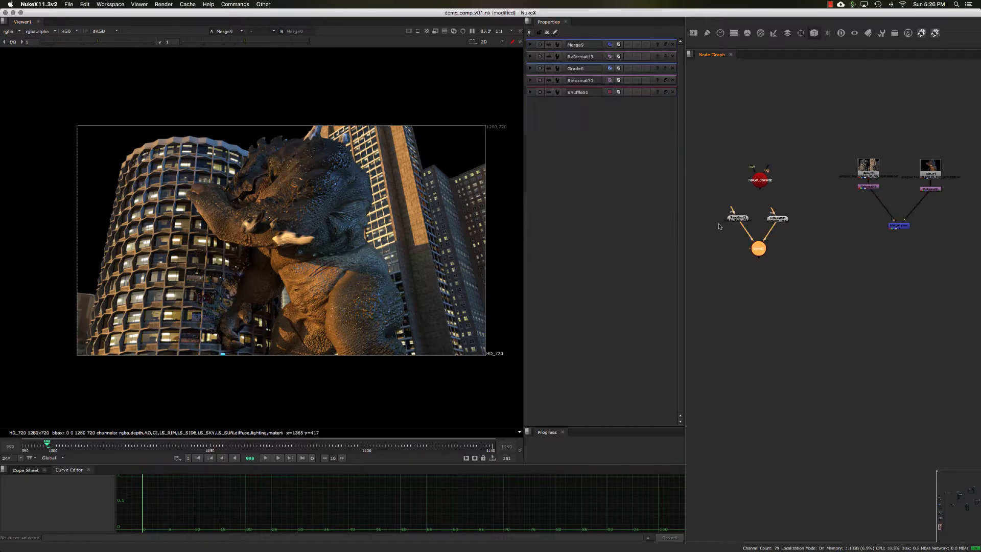
{"action": "key", "text": "1"}
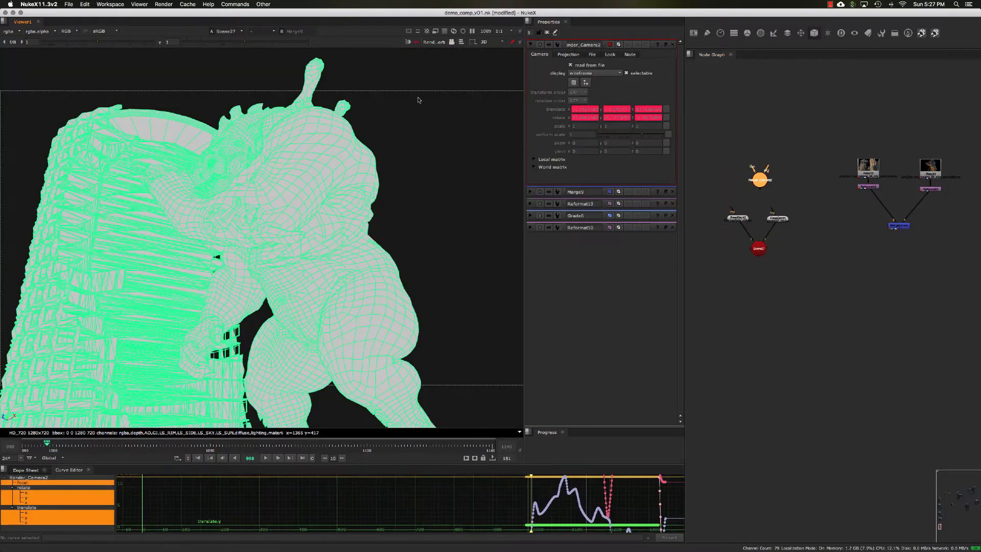
{"action": "left_click", "coordinate": [452, 43]}
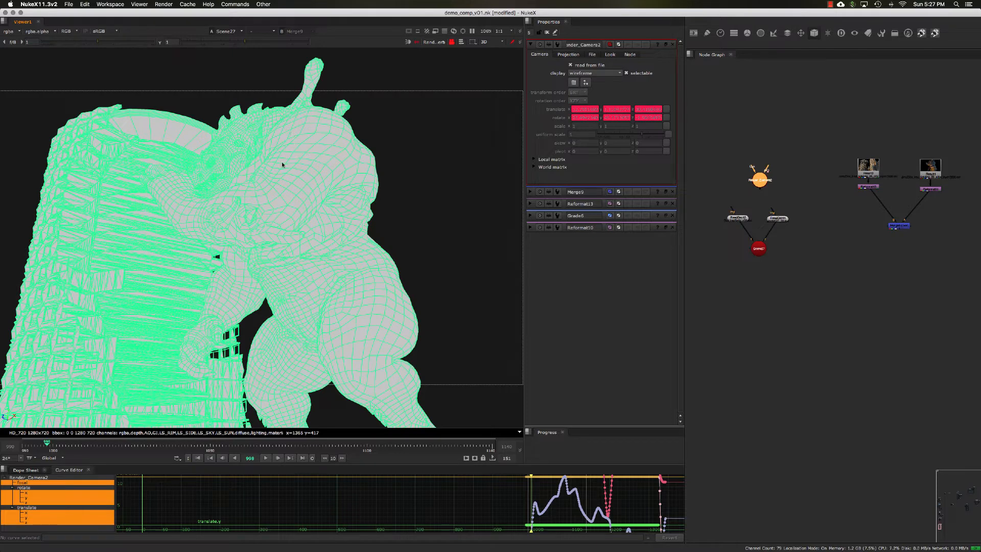
Open the settings of the building geometry node ReadGeo12 to inspect it in the 3D view.
{"action": "left_click", "coordinate": [779, 282]}
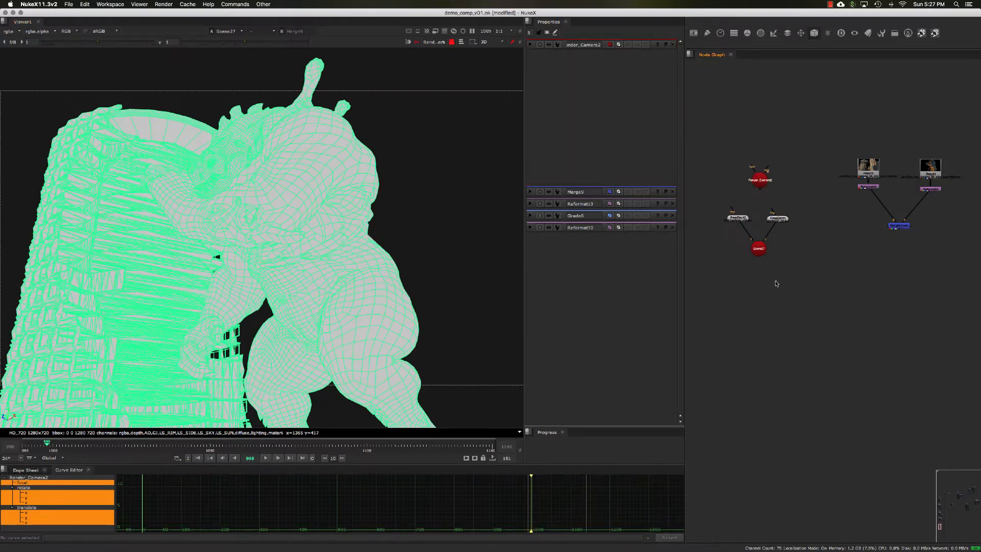
{"action": "double_click", "coordinate": [753, 219]}
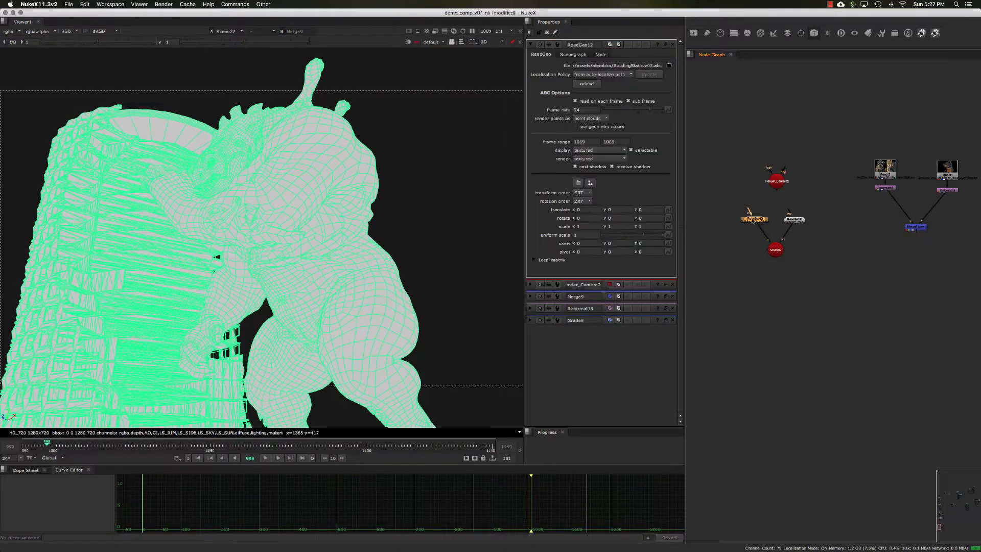
{"action": "left_click_drag", "start_coordinate": [766, 223], "coordinate": [749, 219]}
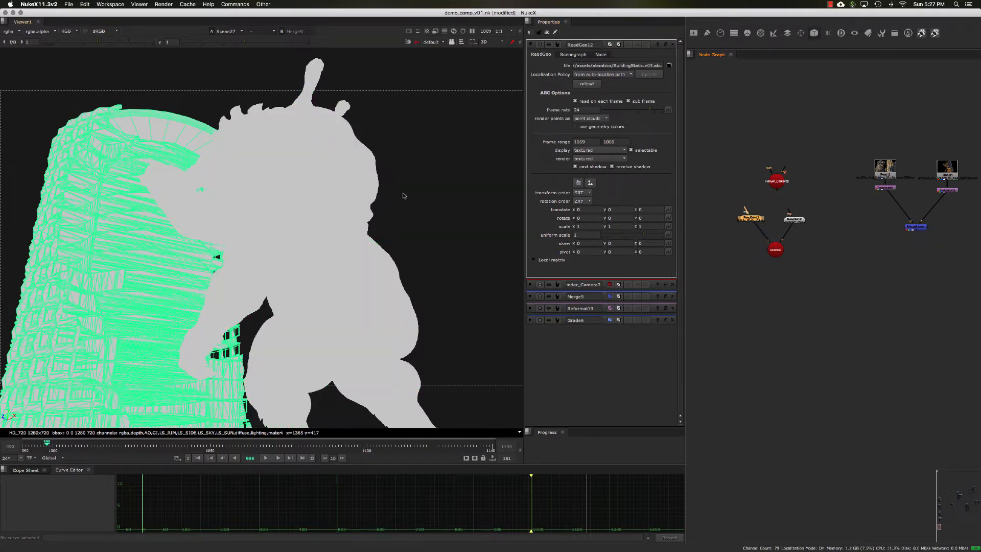
{"action": "middle_click_drag", "start_coordinate": [750, 245], "coordinate": [767, 247]}
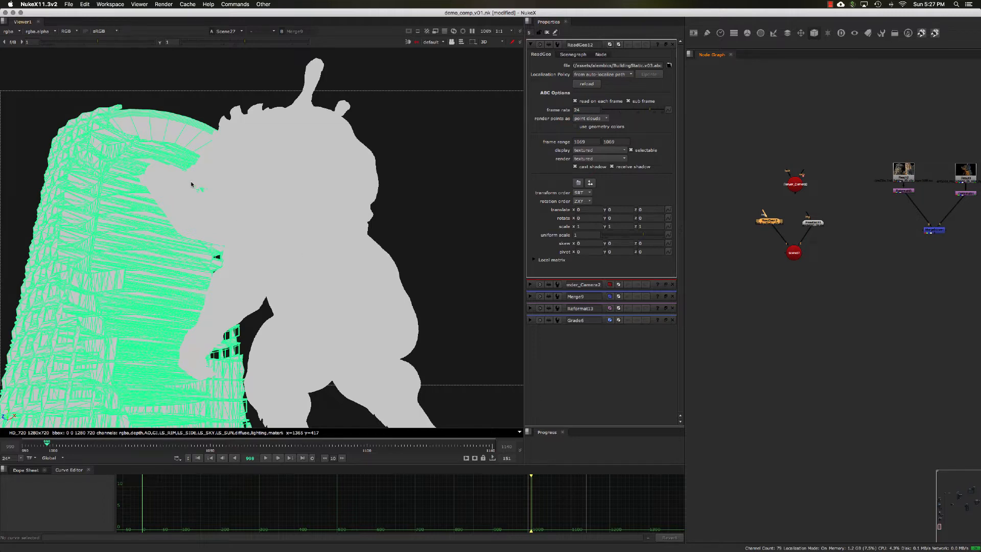
Switch the 3D view to vertex selection and select a vertex on the building's rooftop beside the creature's hand.
{"action": "middle_click_drag", "start_coordinate": [726, 229], "coordinate": [743, 241]}
{"action": "left_click", "coordinate": [748, 241]}
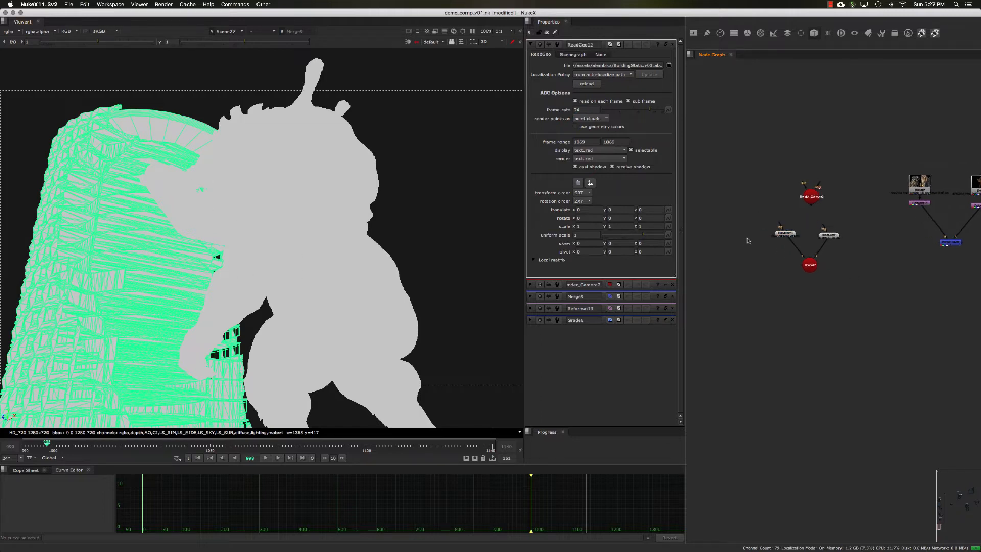
{"action": "scroll", "coordinate": [751, 248], "scroll_direction": "up", "scroll_amount": 3}
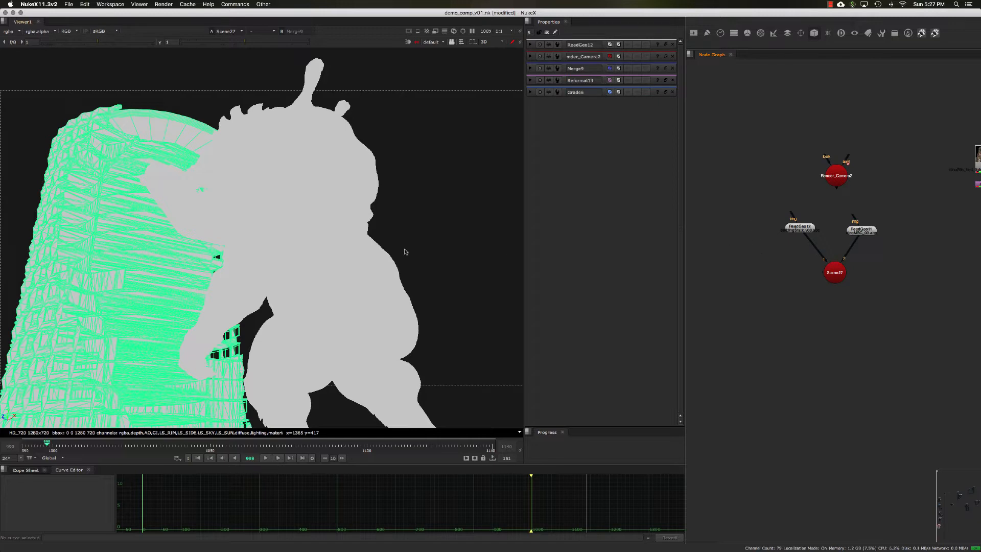
{"action": "left_click", "coordinate": [461, 42]}
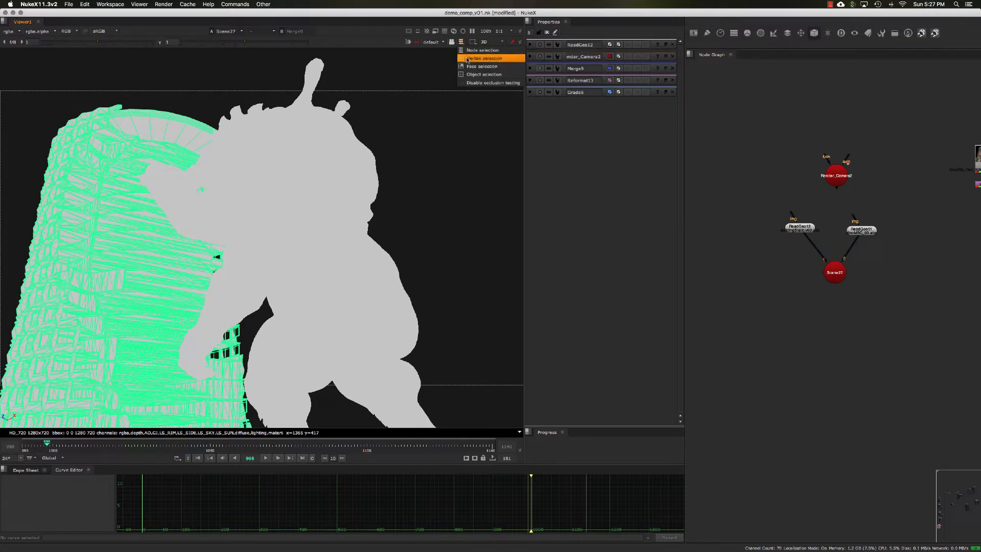
{"action": "left_click", "coordinate": [468, 59]}
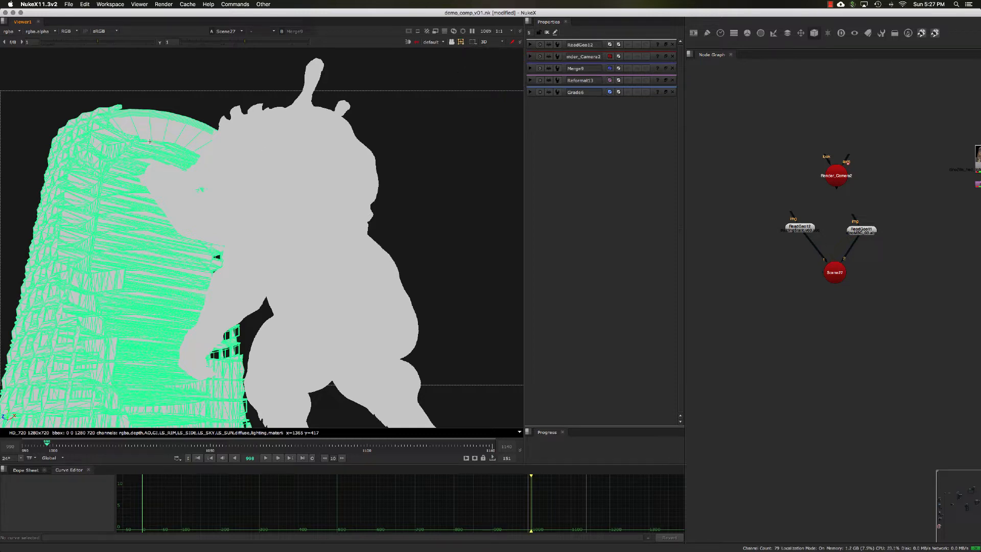
{"action": "left_click", "coordinate": [152, 140]}
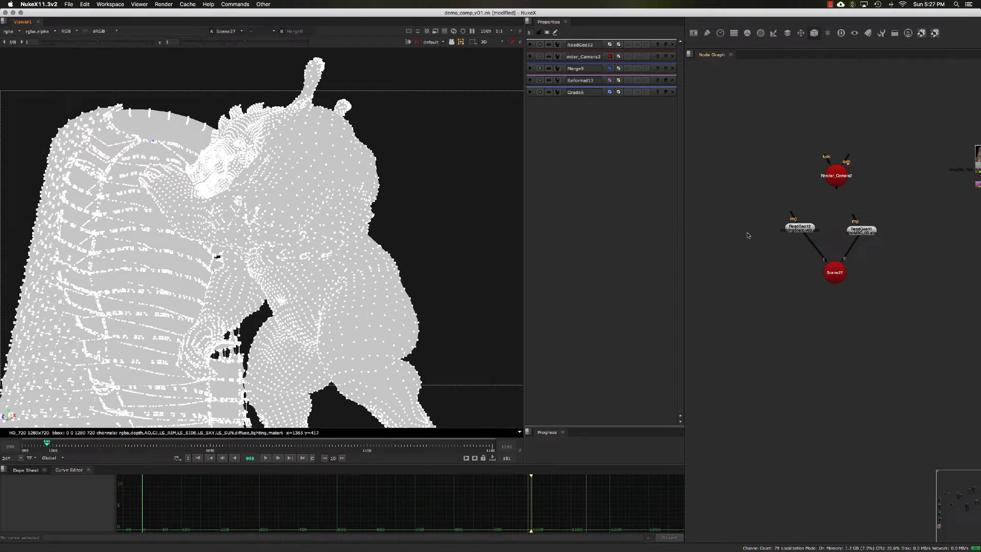
Add an Axis node and snap it to the selected rooftop vertex with Match selection position.
{"action": "key", "text": "Tab"}
{"action": "type", "text": "ax"}
{"action": "key", "text": "Return"}
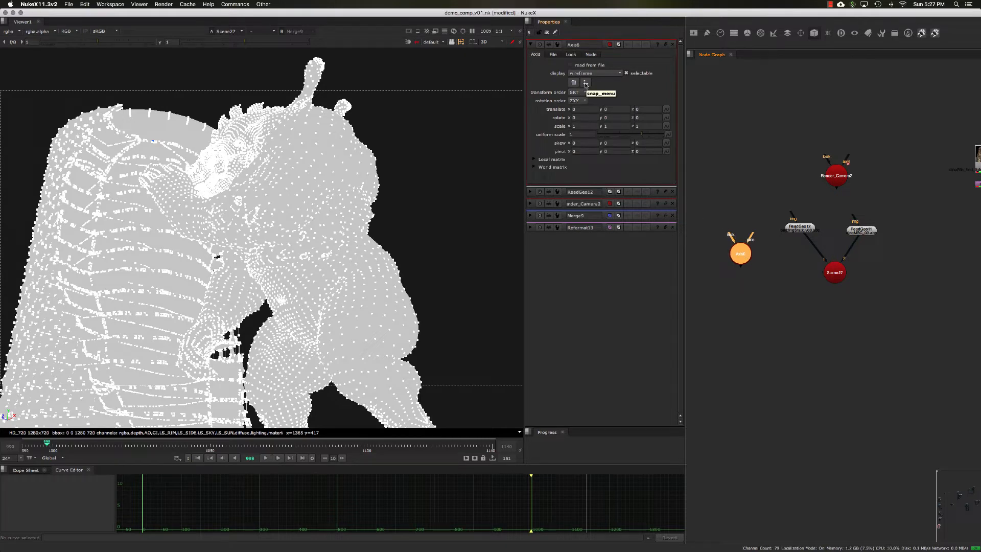
{"action": "left_click", "coordinate": [586, 83]}
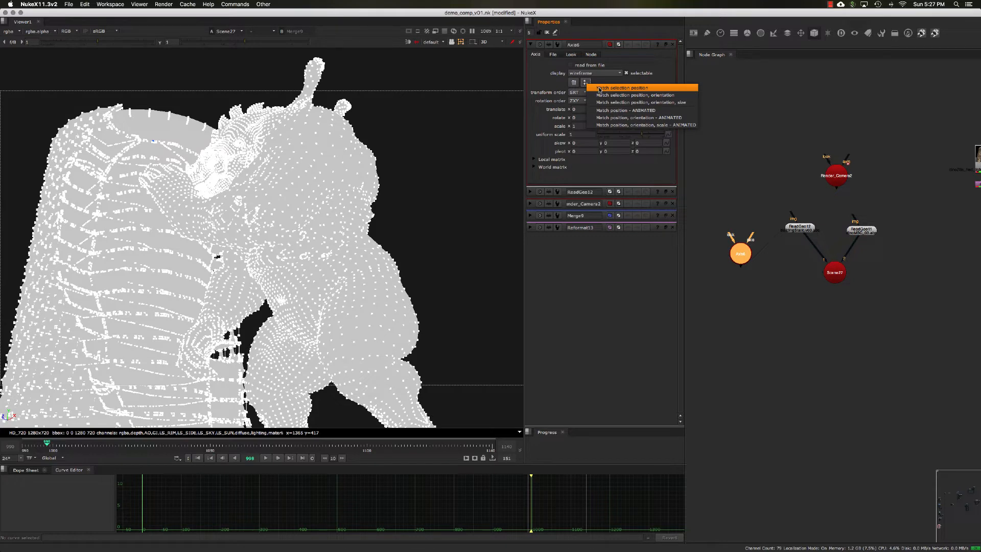
{"action": "left_click", "coordinate": [600, 90]}
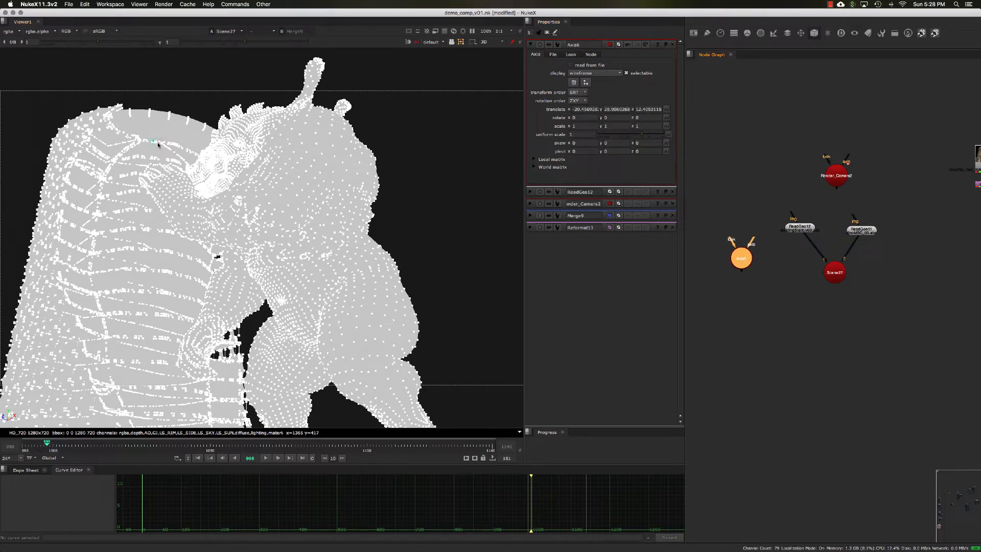
Return the 3D view to node selection and move the Axis node farther away from the scene nodes.
{"action": "left_click", "coordinate": [461, 43]}
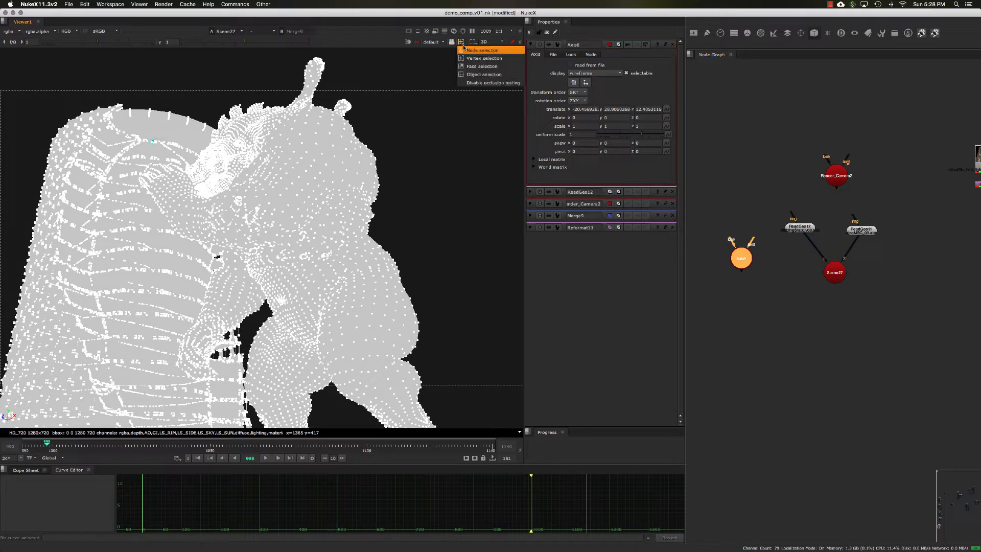
{"action": "left_click", "coordinate": [465, 50]}
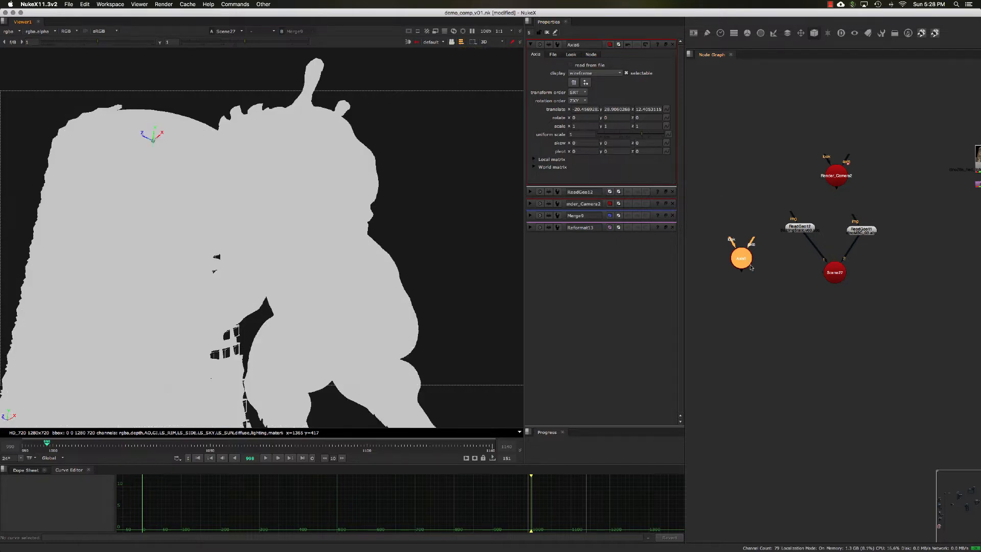
{"action": "middle_click_drag", "start_coordinate": [751, 267], "coordinate": [757, 245]}
{"action": "left_click", "coordinate": [757, 246]}
{"action": "left_click_drag", "start_coordinate": [746, 238], "coordinate": [735, 241]}
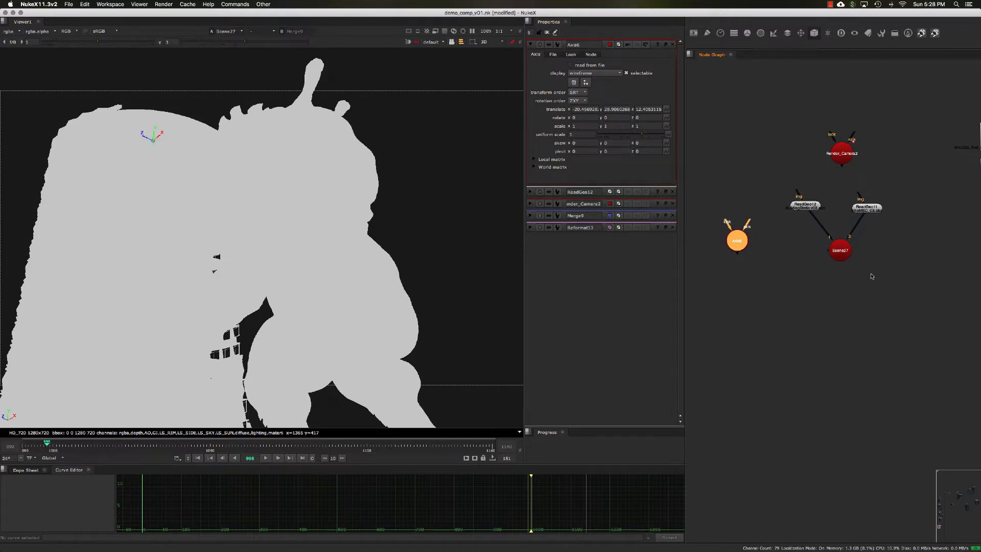
{"action": "middle_click_drag", "start_coordinate": [778, 271], "coordinate": [797, 258]}
{"action": "left_click_drag", "start_coordinate": [780, 225], "coordinate": [735, 222]}
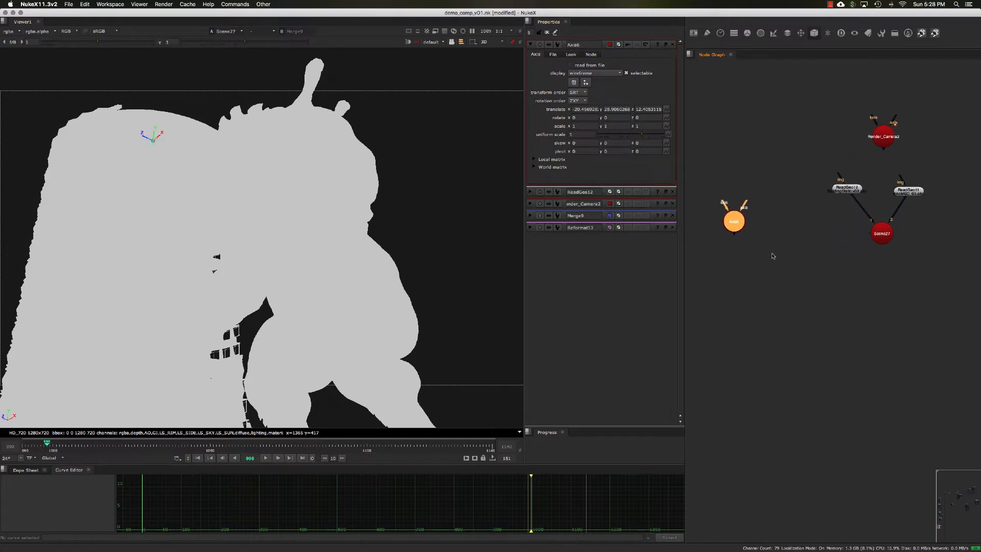
Add a Card geometry node and place it beside the Axis node.
{"action": "left_click", "coordinate": [776, 251]}
{"action": "key", "text": "Tab"}
{"action": "type", "text": "card"}
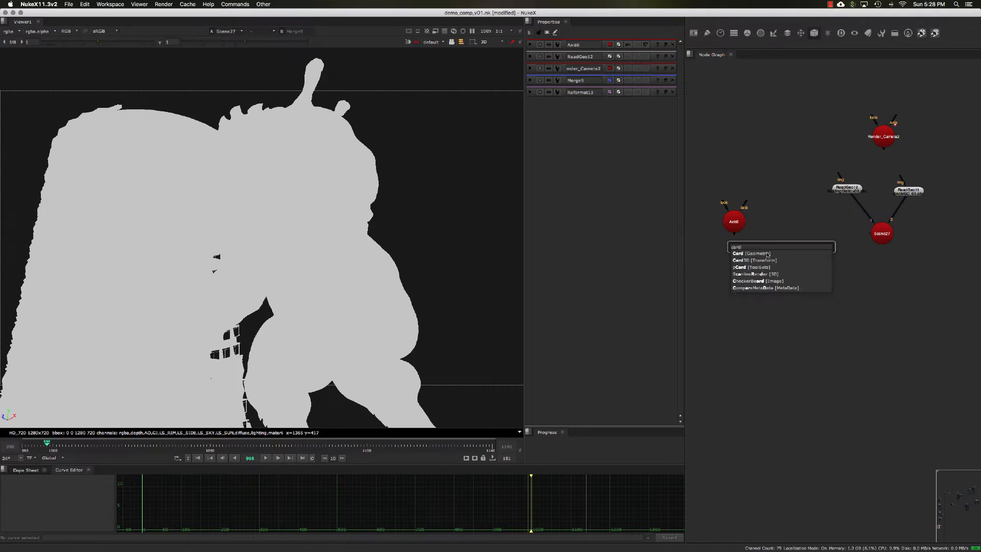
{"action": "left_click", "coordinate": [767, 254]}
{"action": "left_click_drag", "start_coordinate": [778, 241], "coordinate": [781, 232]}
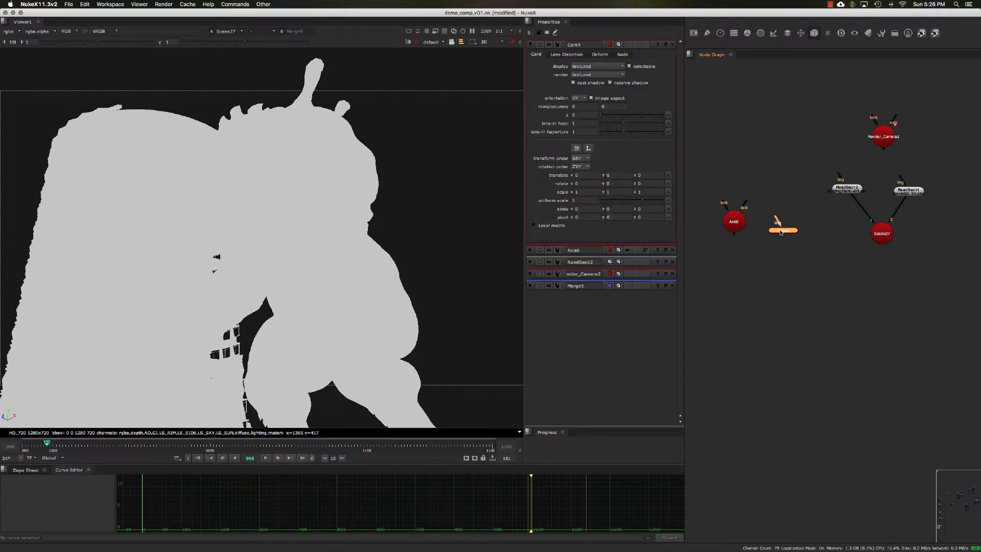
Add a TransformGeo node below the Card and connect its axis input to the Axis node.
{"action": "left_click", "coordinate": [782, 247]}
{"action": "scroll", "coordinate": [782, 248], "scroll_direction": "up", "scroll_amount": 3}
{"action": "middle_click_drag", "start_coordinate": [773, 248], "coordinate": [806, 237]}
{"action": "left_click", "coordinate": [815, 212]}
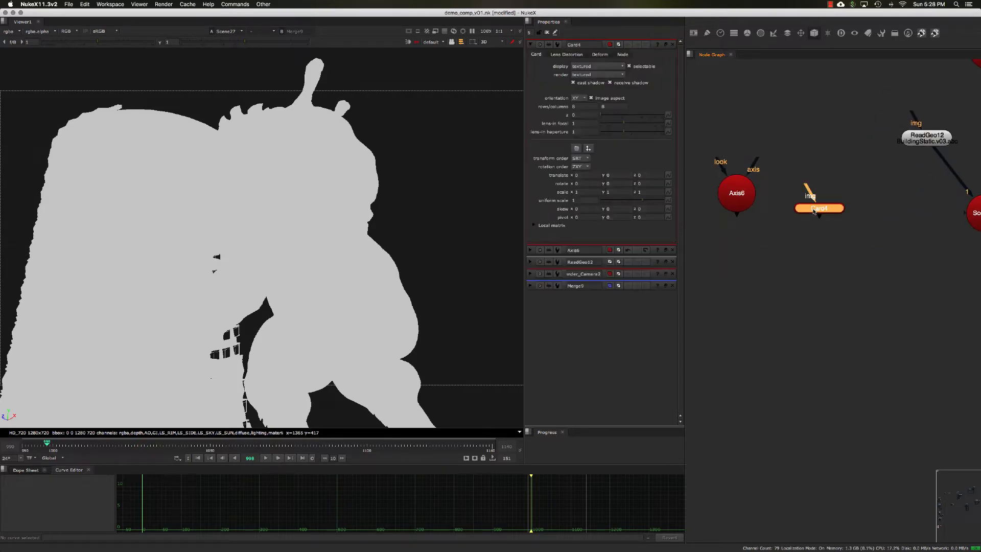
{"action": "key", "text": "Tab"}
{"action": "type", "text": "tra"}
{"action": "left_click", "coordinate": [819, 244]}
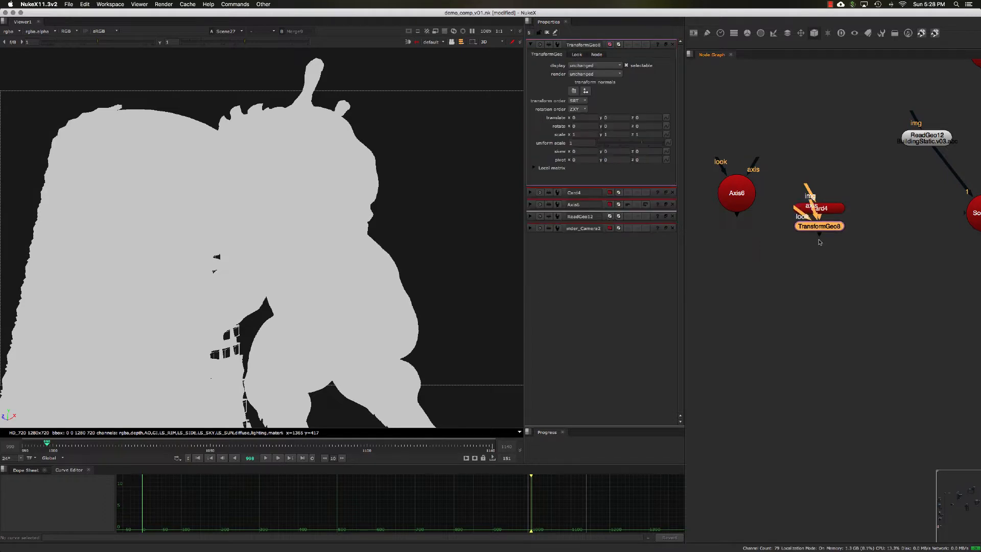
{"action": "left_click_drag", "start_coordinate": [819, 225], "coordinate": [713, 251]}
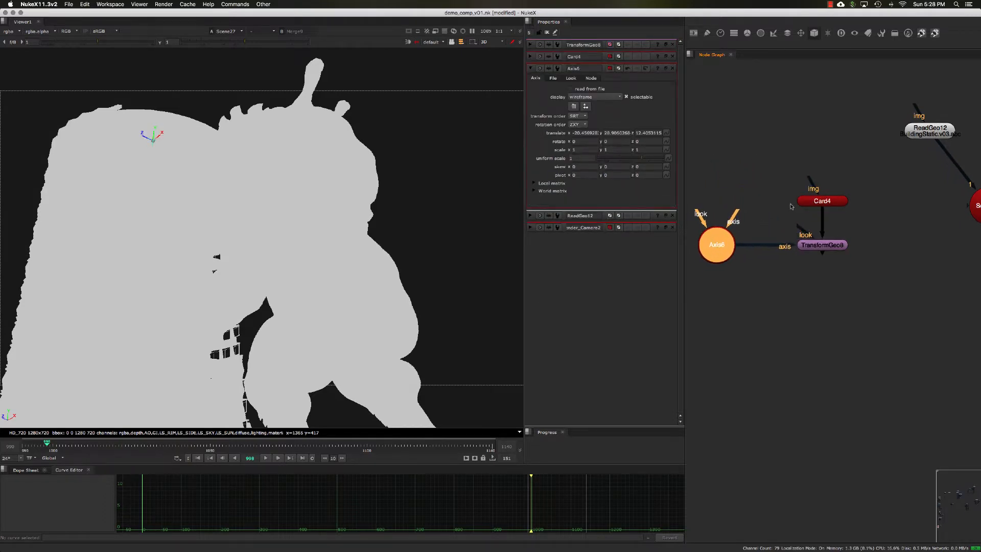
Move the Card node slightly farther above the TransformGeo node and open the settings of both.
{"action": "double_click", "coordinate": [828, 201]}
{"action": "double_click", "coordinate": [829, 246]}
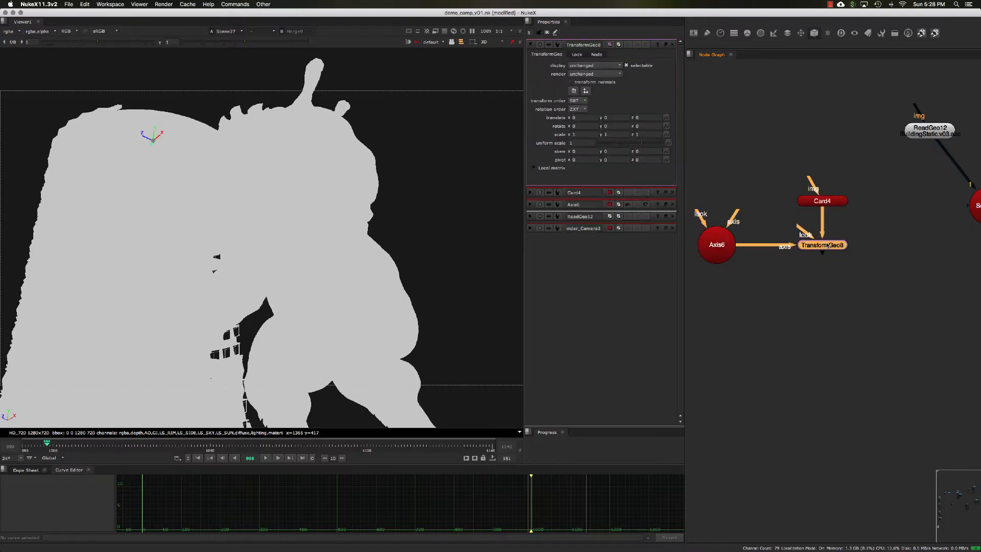
{"action": "middle_click_drag", "start_coordinate": [851, 214], "coordinate": [827, 212]}
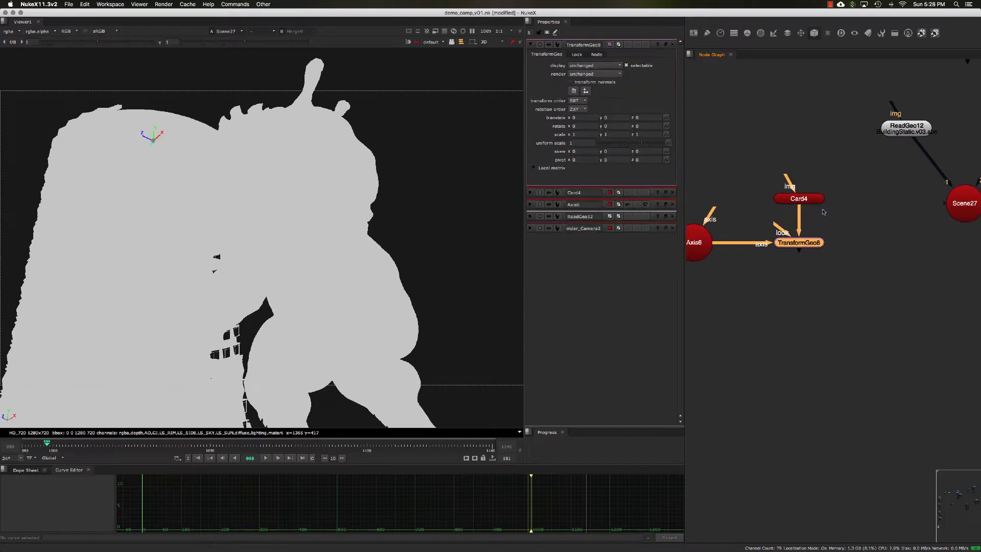
{"action": "double_click", "coordinate": [803, 198]}
{"action": "left_click_drag", "start_coordinate": [803, 198], "coordinate": [803, 187]}
{"action": "double_click", "coordinate": [812, 239]}
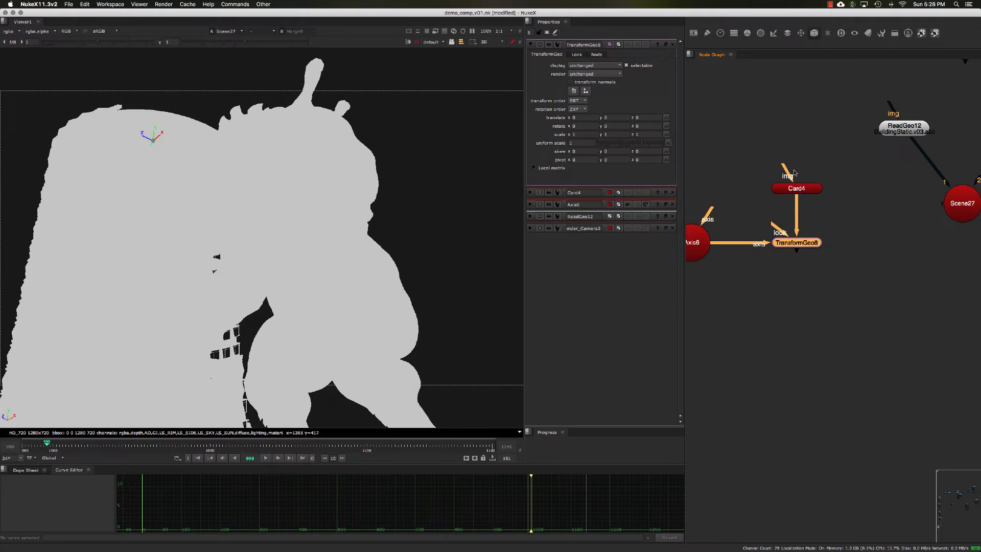
Set the Card's uniform scale to 12 and open the TransformGeo node's settings.
{"action": "double_click", "coordinate": [787, 188]}
{"action": "left_click", "coordinate": [583, 201]}
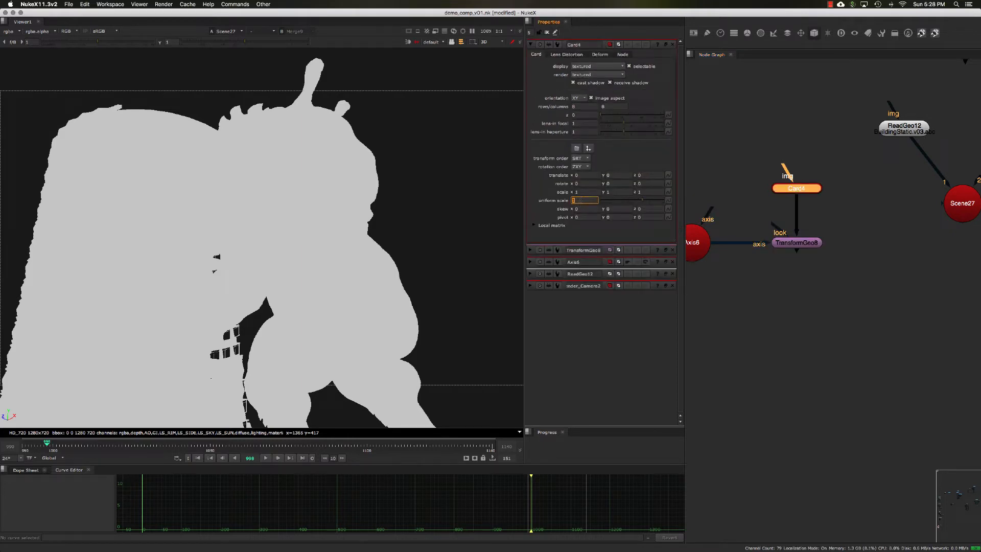
{"action": "type", "text": "12"}
{"action": "key", "text": "Return"}
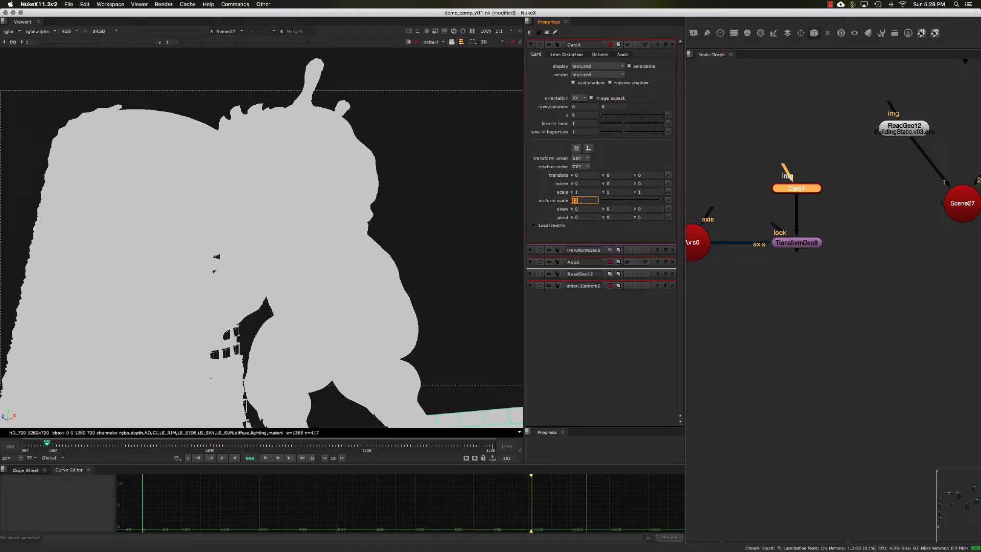
{"action": "double_click", "coordinate": [800, 245]}
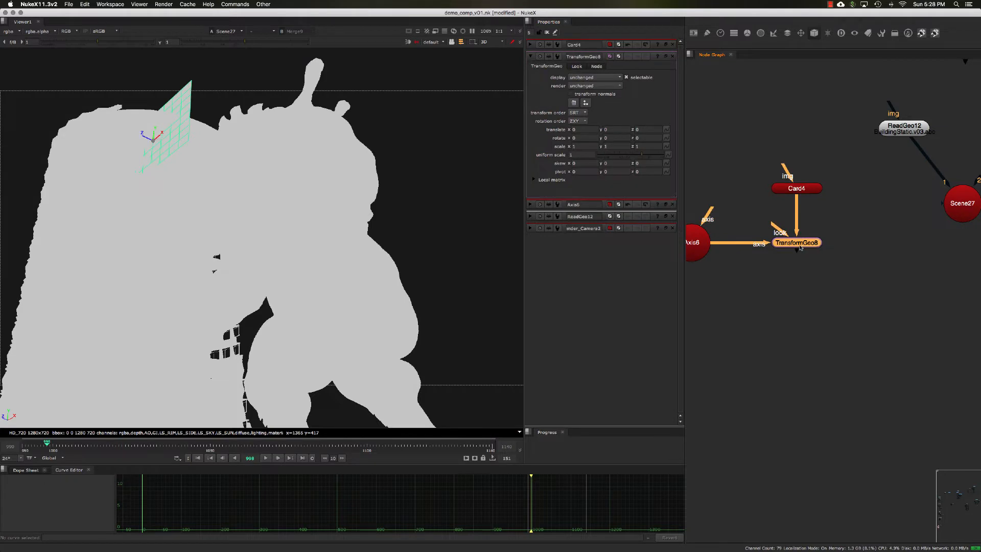
View the Card's output on its own and the TransformGeo node's output for comparison.
{"action": "double_click", "coordinate": [783, 190]}
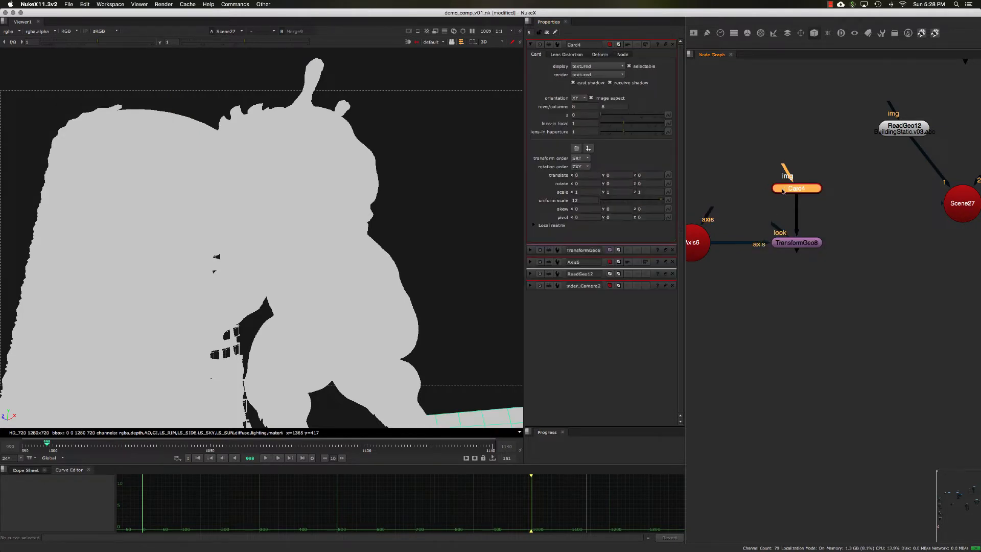
{"action": "key", "text": "1"}
{"action": "left_click", "coordinate": [805, 243]}
{"action": "key", "text": "1"}
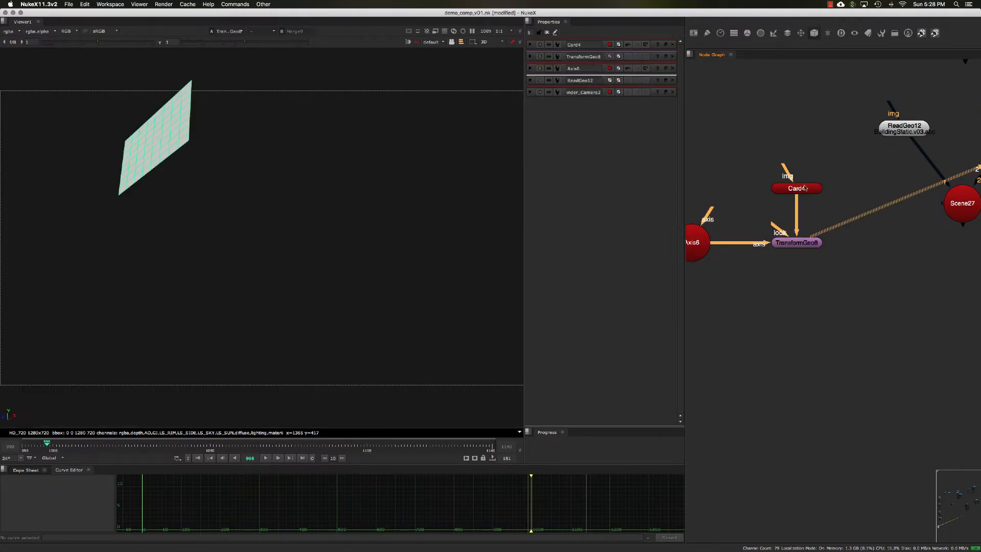
Set the Card's uniform scale to 42.
{"action": "left_click", "coordinate": [802, 191]}
{"action": "left_click", "coordinate": [574, 200]}
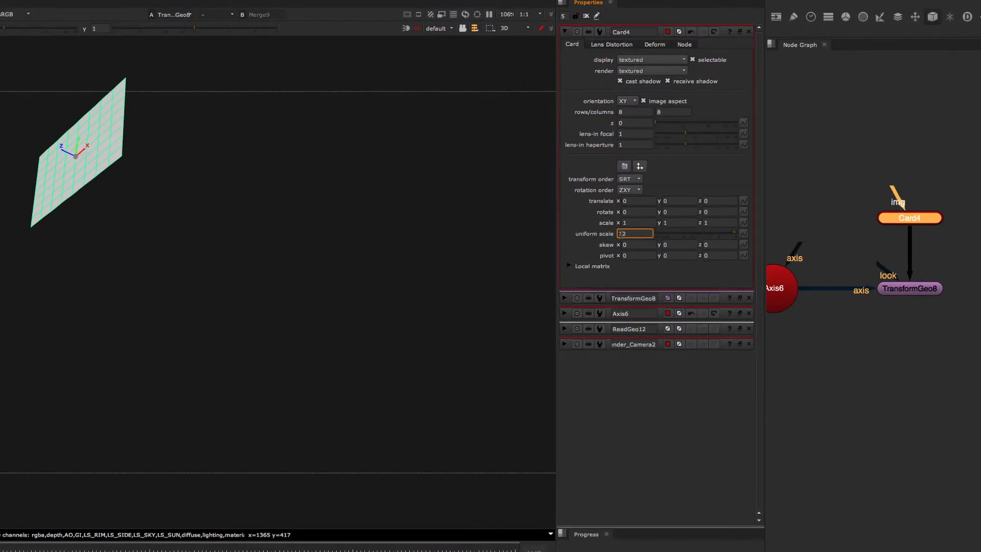
{"action": "key", "text": "Down"}
{"action": "key", "text": "Up"}
{"action": "key", "text": "Up"}
{"action": "key", "text": "Up"}
{"action": "key", "text": "Up"}
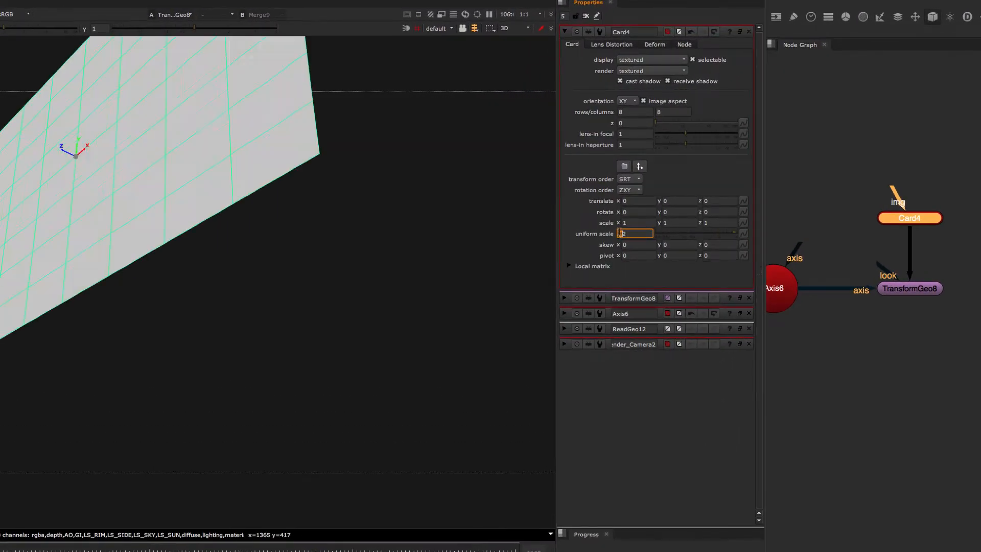
{"action": "key", "text": "Up"}
{"action": "key", "text": "Down"}
Connect the TransformGeo output to Scene27, display the scene in the viewer and open the scene's settings.
{"action": "middle_click_drag", "start_coordinate": [890, 334], "coordinate": [860, 286]}
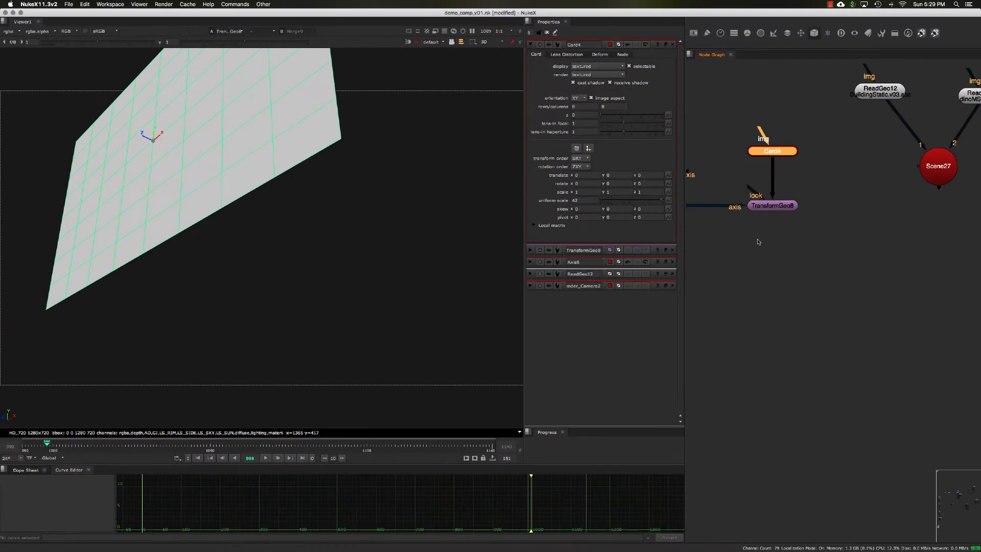
{"action": "scroll", "coordinate": [864, 292], "scroll_direction": "down", "scroll_amount": 2}
{"action": "left_click_drag", "start_coordinate": [890, 194], "coordinate": [765, 223]}
{"action": "left_click_drag", "start_coordinate": [922, 206], "coordinate": [920, 222]}
{"action": "middle_click_drag", "start_coordinate": [919, 222], "coordinate": [909, 220]}
{"action": "left_click_drag", "start_coordinate": [917, 244], "coordinate": [851, 184]}
{"action": "key", "text": "1"}
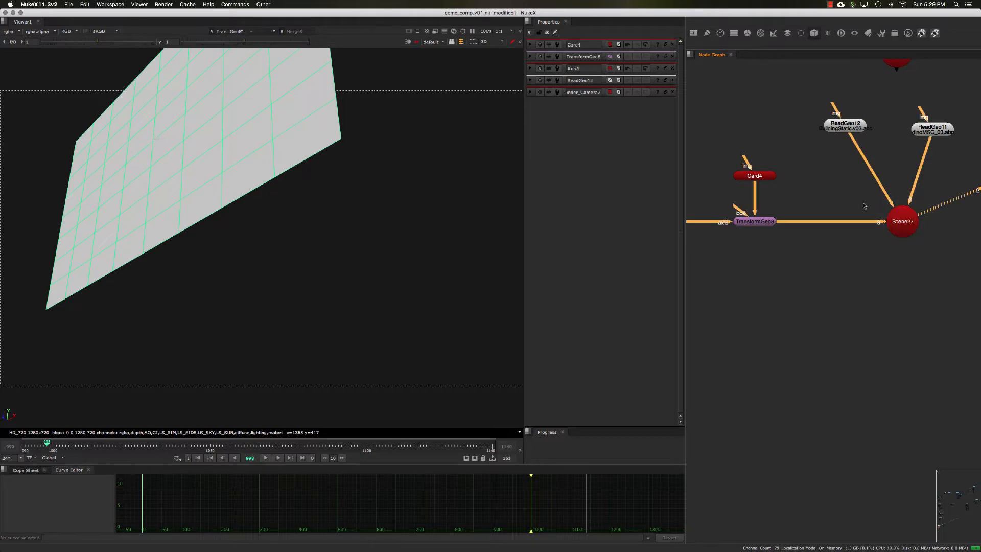
{"action": "double_click", "coordinate": [902, 222]}
{"action": "mouse_move", "coordinate": [792, 176]}
{"action": "middle_mouse_down"}
{"action": "mouse_move", "coordinate": [811, 205]}
{"action": "mouse_move", "coordinate": [790, 189]}
{"action": "middle_mouse_up"}
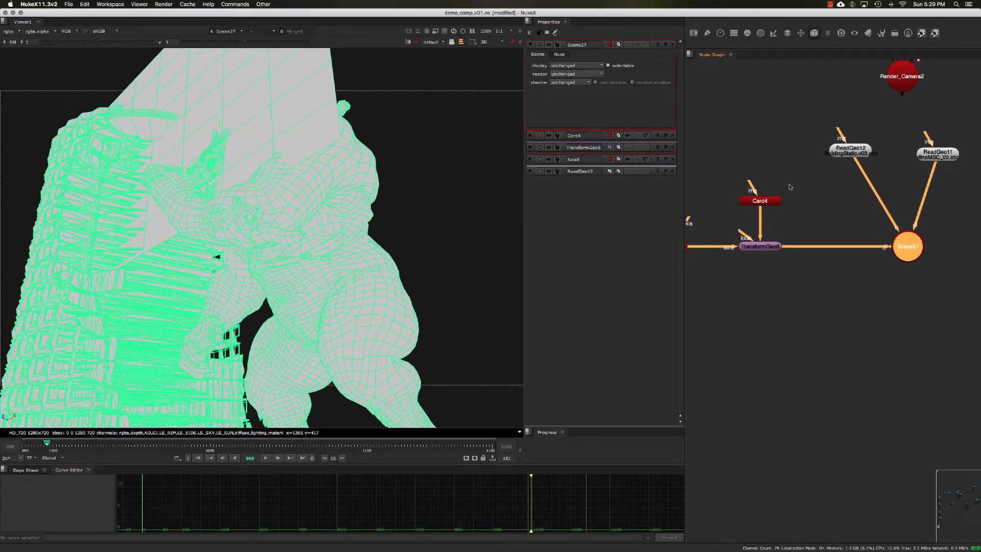
Place the Render_Camera2 node between the Axis and Card nodes and connect the TransformGeo's look input to it.
{"action": "scroll", "coordinate": [791, 189], "scroll_direction": "down", "scroll_amount": 1}
{"action": "left_click_drag", "start_coordinate": [873, 93], "coordinate": [905, 212]}
{"action": "middle_click_drag", "start_coordinate": [905, 212], "coordinate": [878, 190]}
{"action": "left_click_drag", "start_coordinate": [879, 191], "coordinate": [910, 222]}
{"action": "middle_click_drag", "start_coordinate": [865, 253], "coordinate": [889, 238]}
{"action": "left_click_drag", "start_coordinate": [926, 205], "coordinate": [707, 112]}
{"action": "middle_click_drag", "start_coordinate": [715, 144], "coordinate": [745, 142]}
{"action": "left_click_drag", "start_coordinate": [763, 178], "coordinate": [743, 107]}
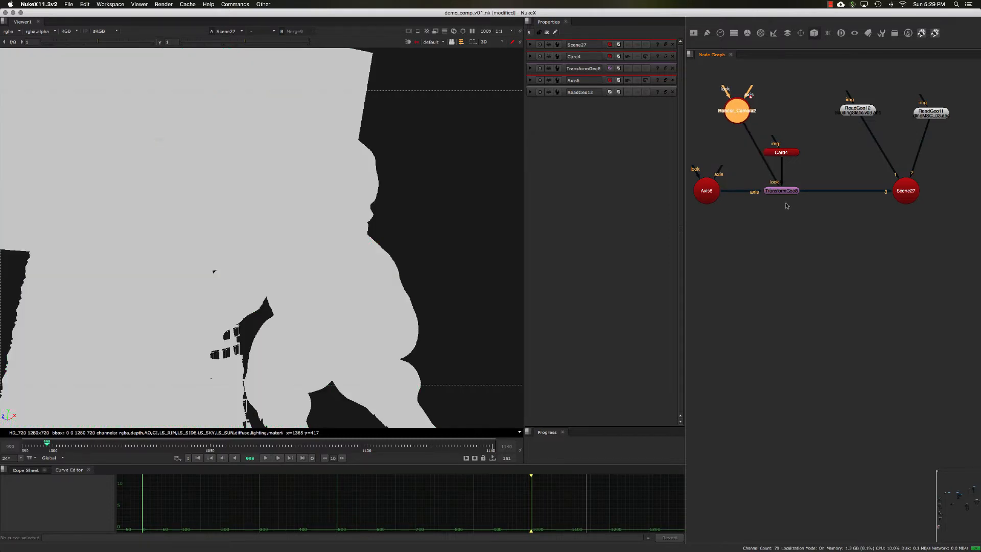
Move the Card node slightly farther above the TransformGeo and set the Card's pivot Y to 0.4.
{"action": "double_click", "coordinate": [905, 190]}
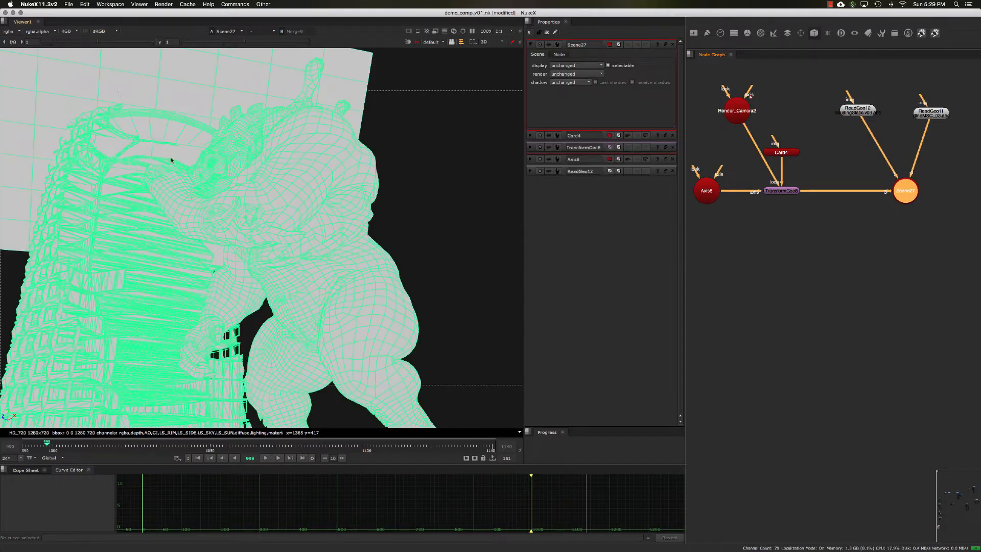
{"action": "double_click", "coordinate": [788, 153]}
{"action": "double_click", "coordinate": [781, 191]}
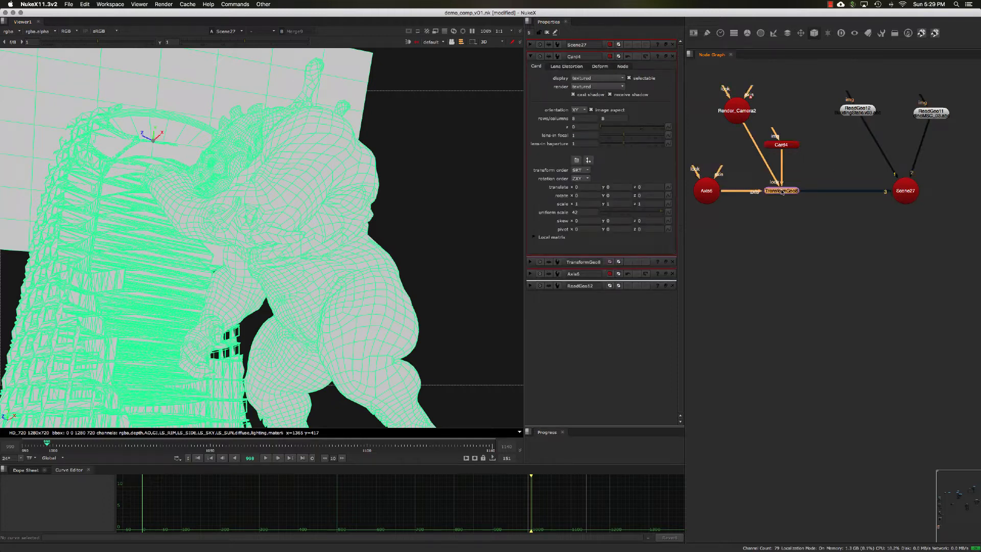
{"action": "double_click", "coordinate": [778, 144]}
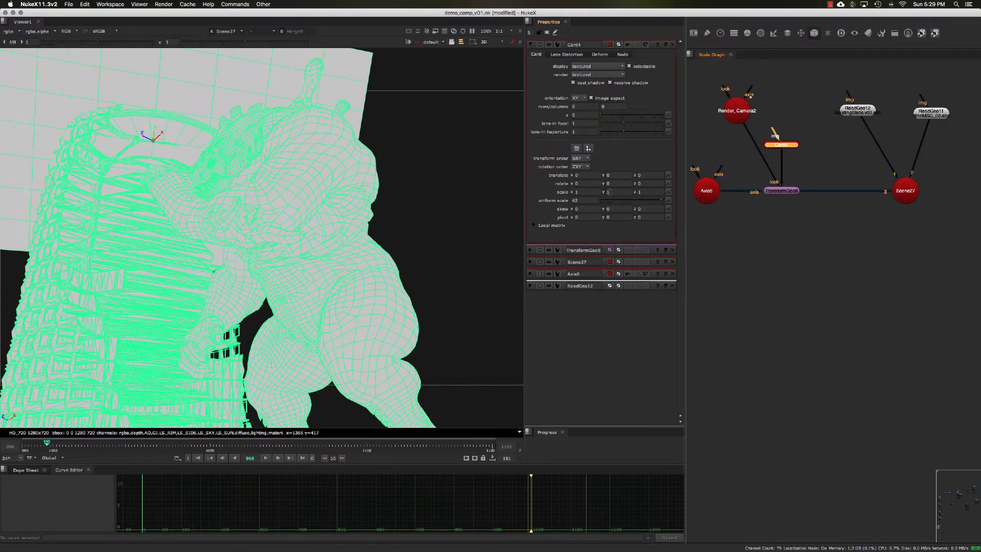
{"action": "double_click", "coordinate": [610, 192]}
{"action": "double_click", "coordinate": [611, 217]}
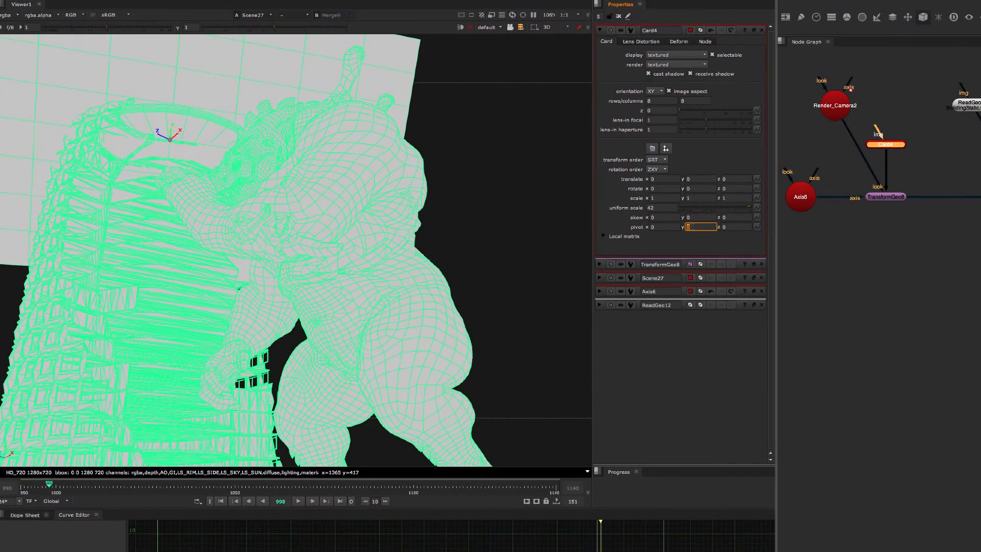
{"action": "type", "text": ".5"}
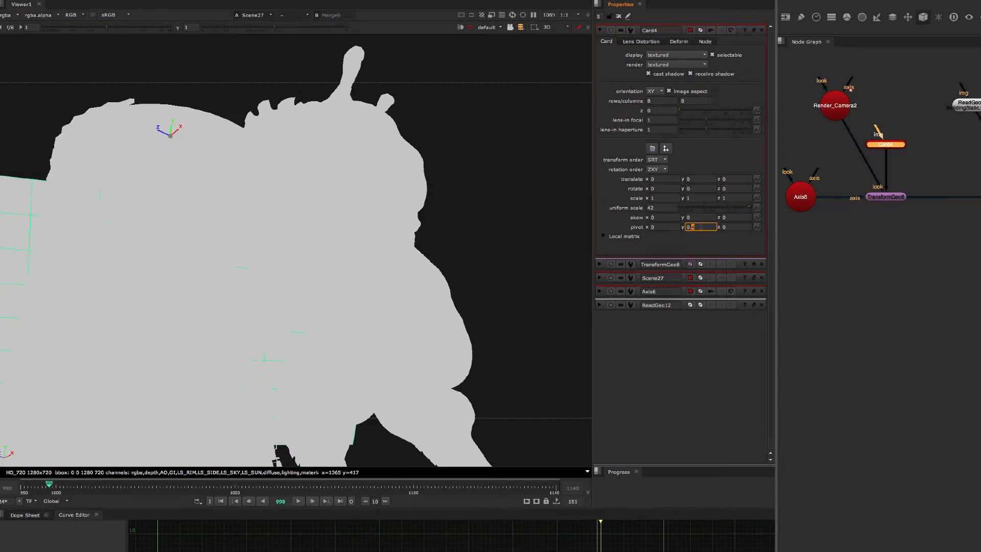
{"action": "key", "text": "Down"}
Narrow the Card by setting its X scale to 0.5 and select the Scene node to check the placement.
{"action": "left_click", "coordinate": [667, 198]}
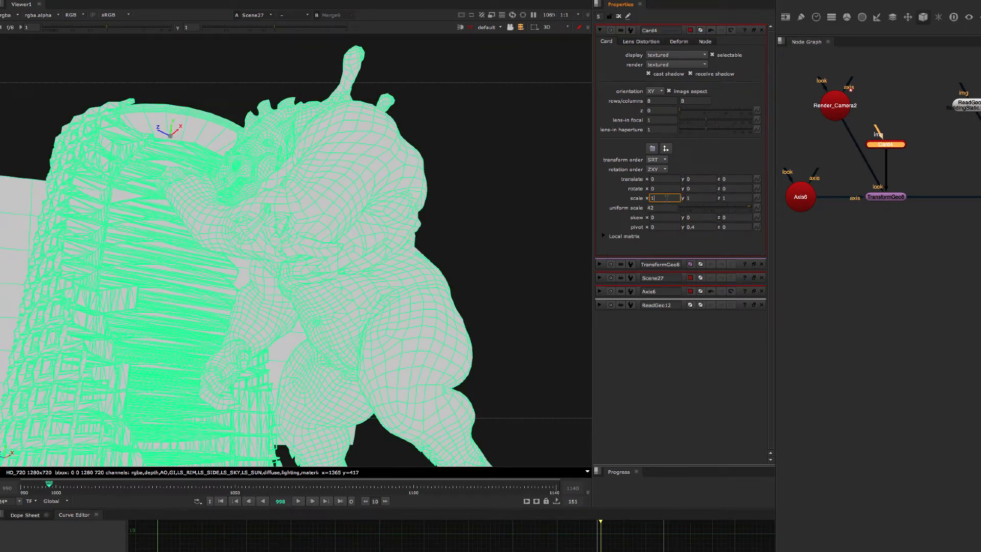
{"action": "key", "text": "Down"}
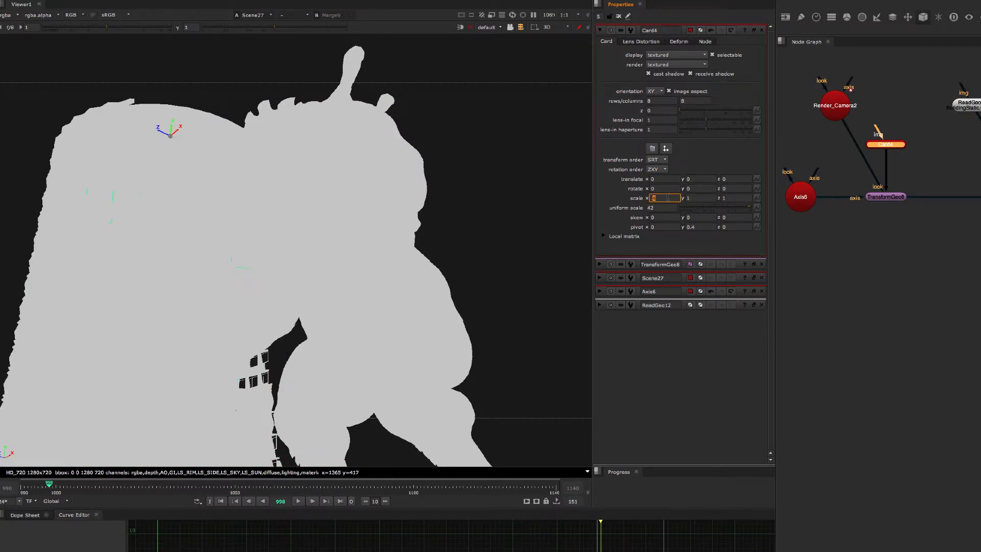
{"action": "left_click", "coordinate": [739, 198]}
{"action": "left_click", "coordinate": [701, 197]}
{"action": "double_click", "coordinate": [980, 199]}
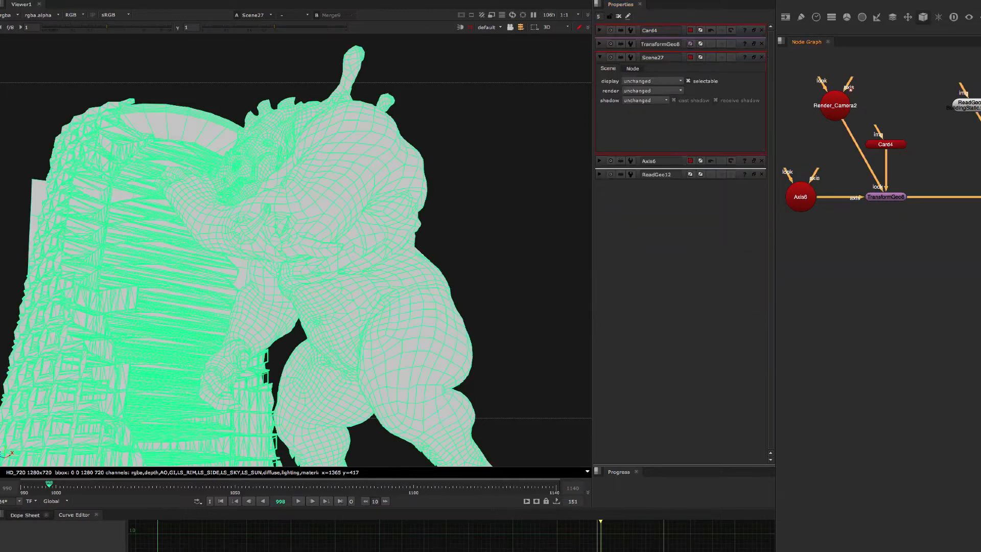
Set the TransformGeo's Z translation to -0.21.
{"action": "double_click", "coordinate": [892, 197]}
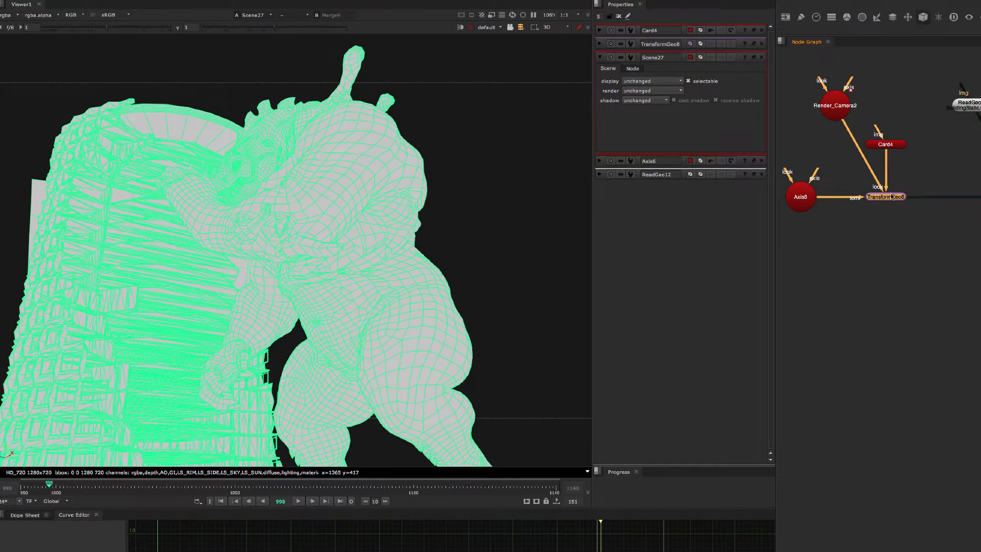
{"action": "left_click", "coordinate": [732, 113]}
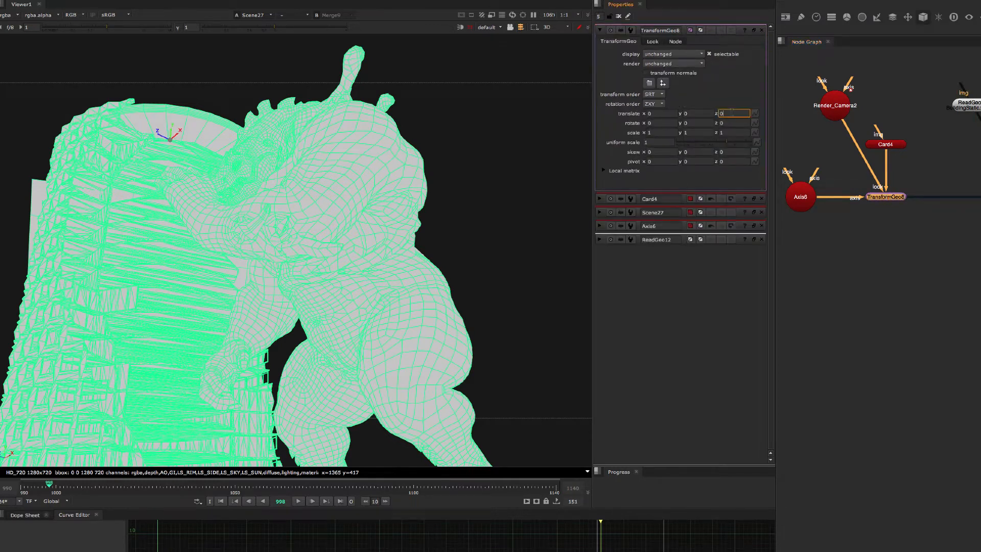
{"action": "type", "text": "-0.21"}
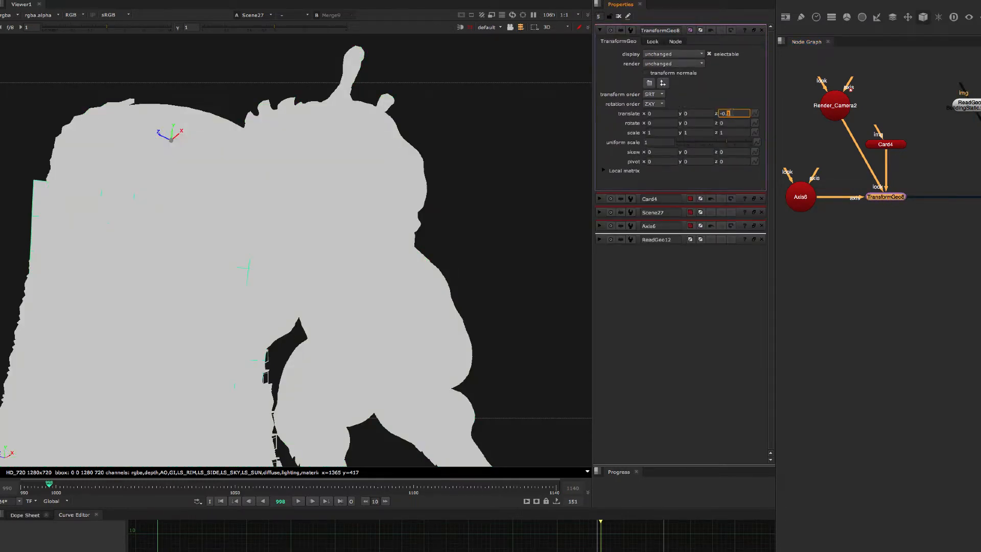
Set the TransformGeo's X translation to 1.4 and check the card against the scene's wireframe.
{"action": "left_click", "coordinate": [662, 113]}
{"action": "type", "text": "-0.1"}
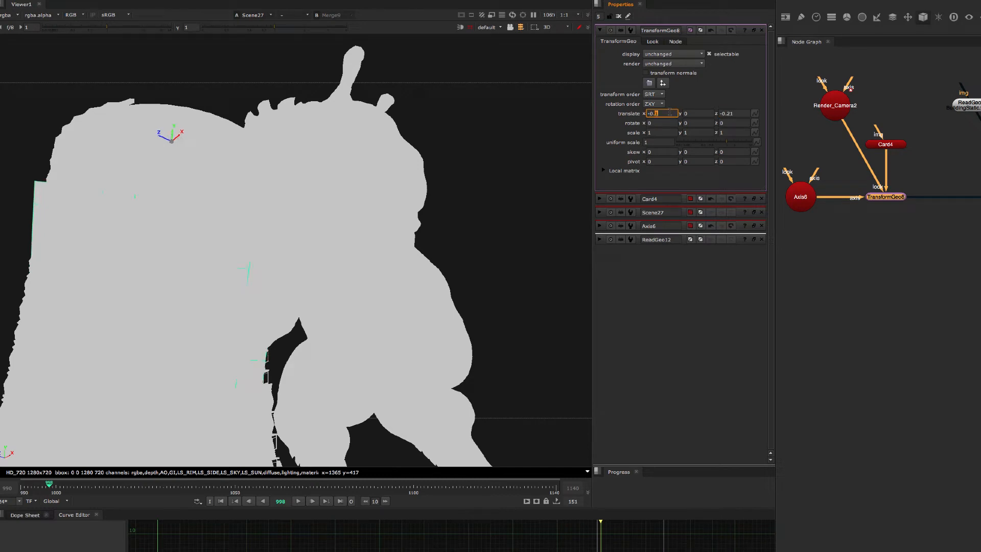
{"action": "key", "text": "Up"}
{"action": "key", "text": "Up"}
{"action": "key", "text": "Up"}
{"action": "key", "text": "Up"}
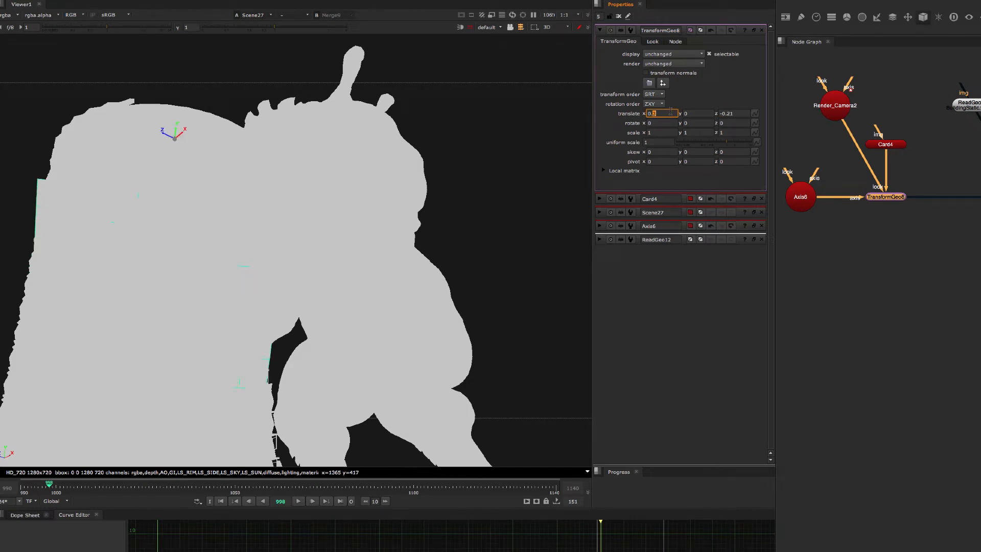
{"action": "key", "text": "Up"}
{"action": "key", "text": "Up"}
{"action": "key", "text": "Up"}
{"action": "key", "text": "Up"}
{"action": "key", "text": "Up"}
{"action": "key", "text": "Up"}
{"action": "key", "text": "Up"}
{"action": "key", "text": "Up"}
{"action": "key", "text": "Up"}
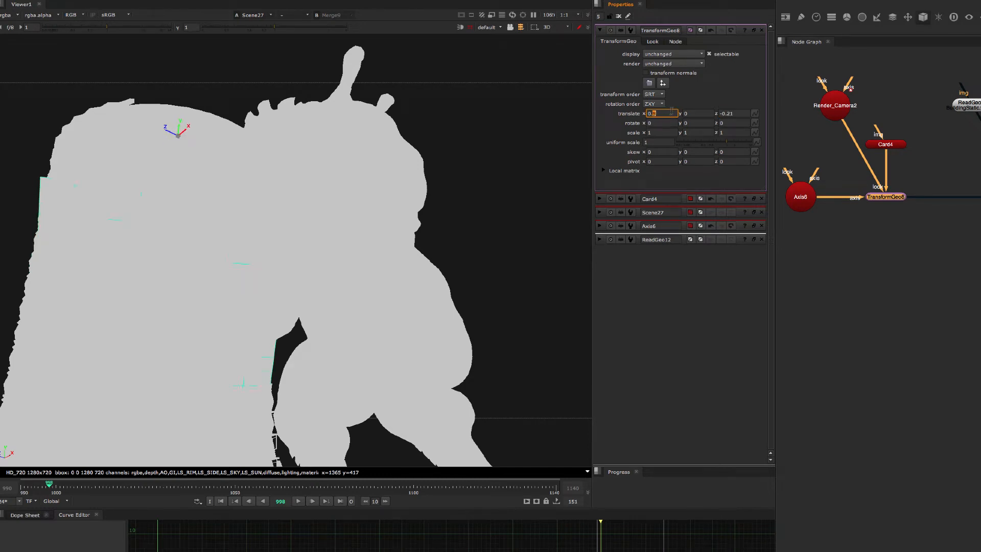
{"action": "key", "text": "Up"}
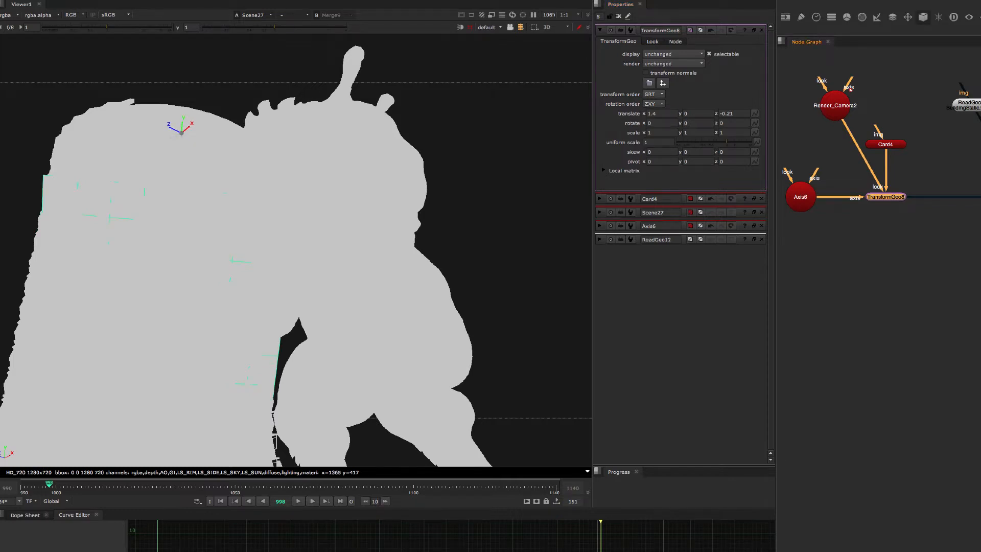
{"action": "double_click", "coordinate": [980, 197]}
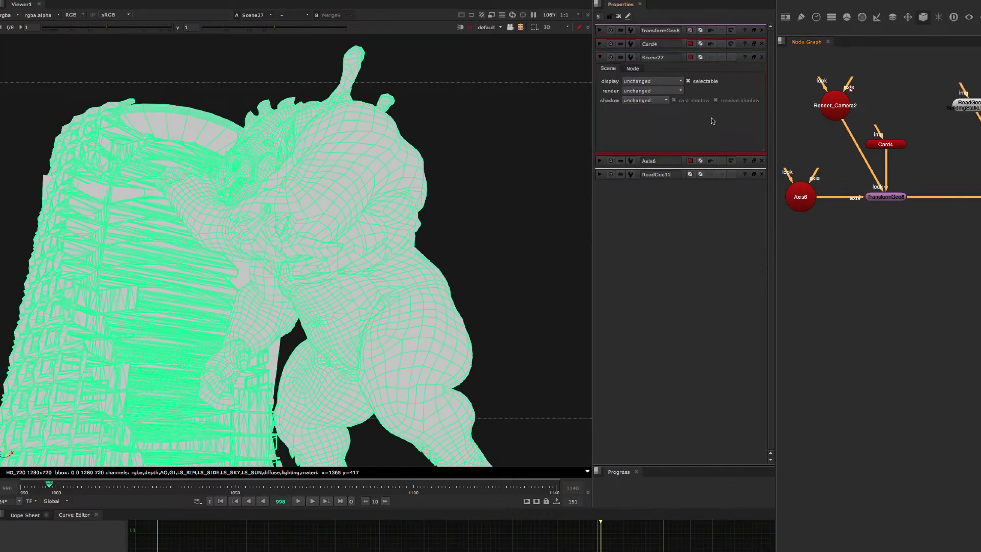
Increase the TransformGeo's X translation in whole units to shift the card farther, and check it against the scene.
{"action": "double_click", "coordinate": [895, 198]}
{"action": "left_click", "coordinate": [651, 114]}
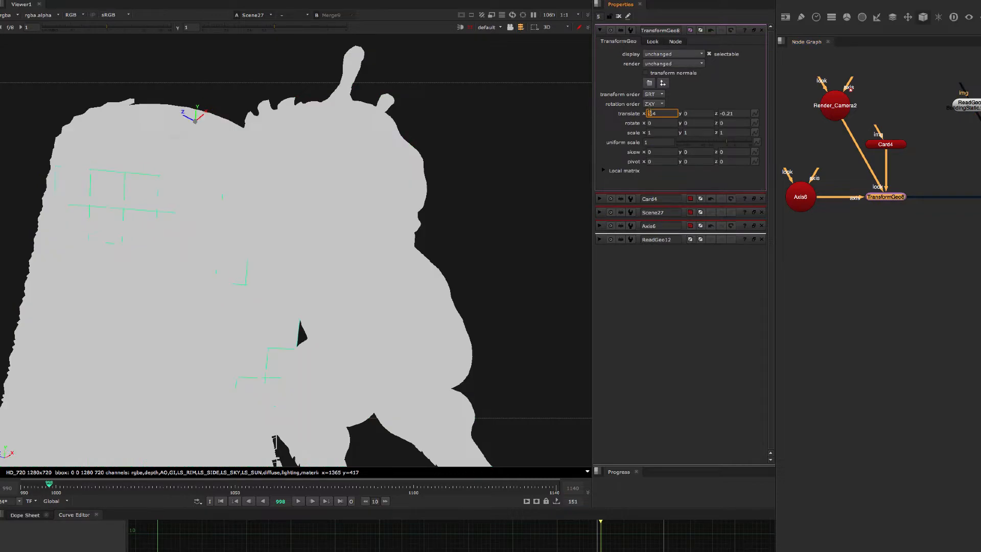
{"action": "key", "text": "Up"}
{"action": "left_click", "coordinate": [979, 197]}
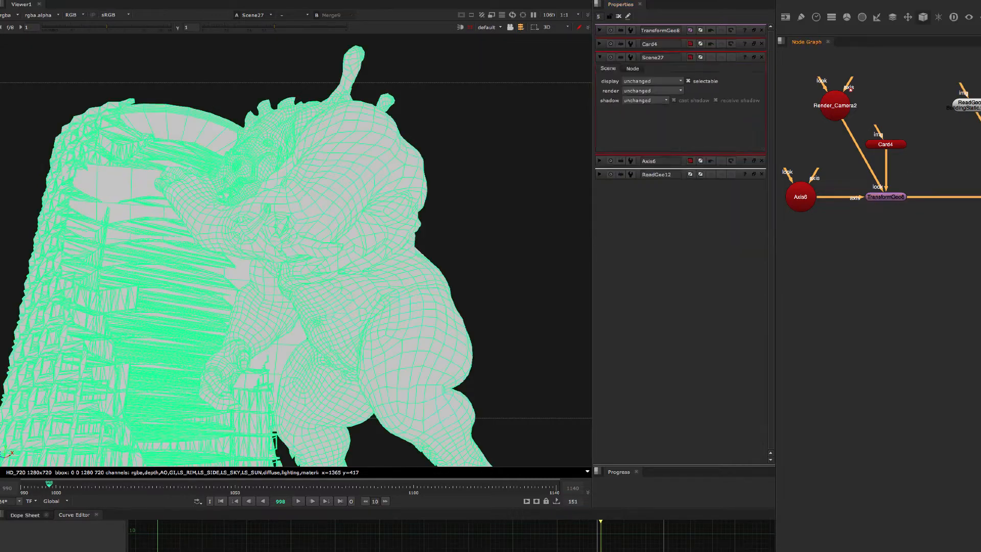
Disable the building's ReadGeo12 node and inspect the card and creature geometry through the Scene node.
{"action": "middle_click_drag", "start_coordinate": [973, 156], "coordinate": [960, 159]}
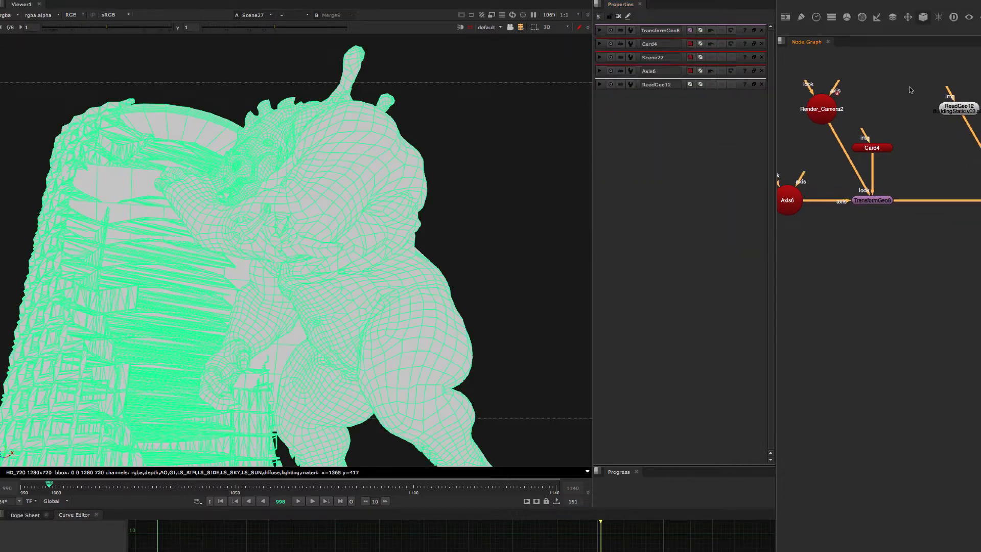
{"action": "left_click_drag", "start_coordinate": [911, 76], "coordinate": [980, 142]}
{"action": "key", "text": "d"}
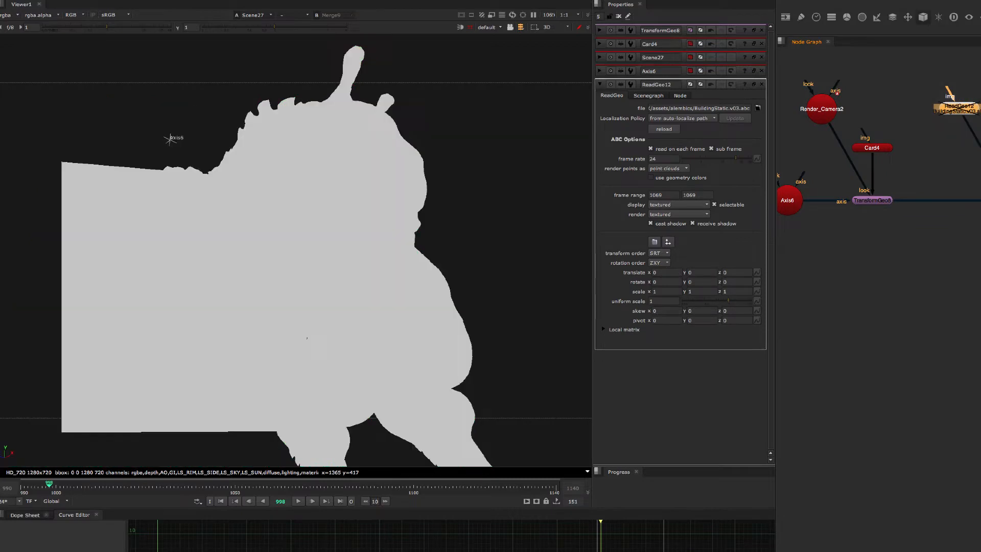
{"action": "left_click", "coordinate": [979, 200]}
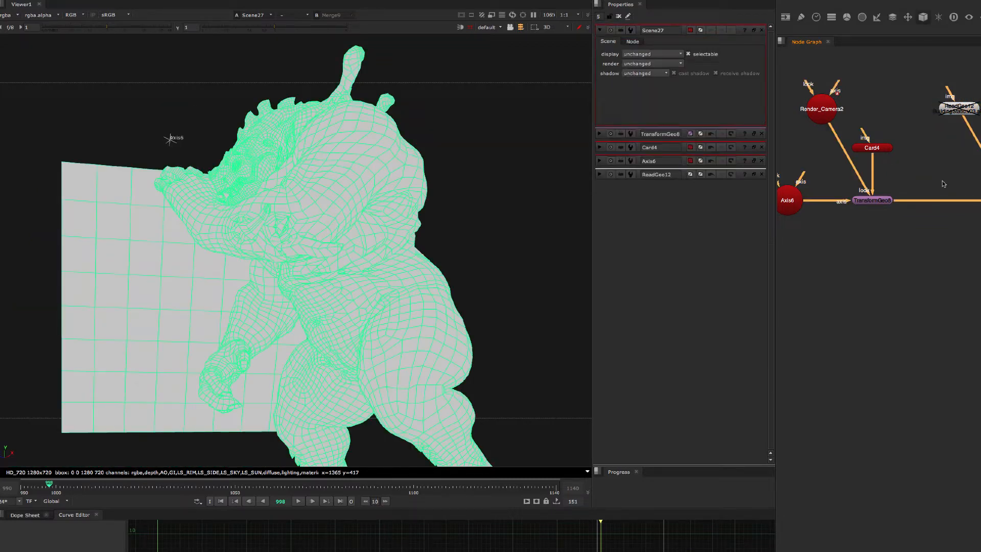
{"action": "middle_click_drag", "start_coordinate": [929, 167], "coordinate": [936, 173]}
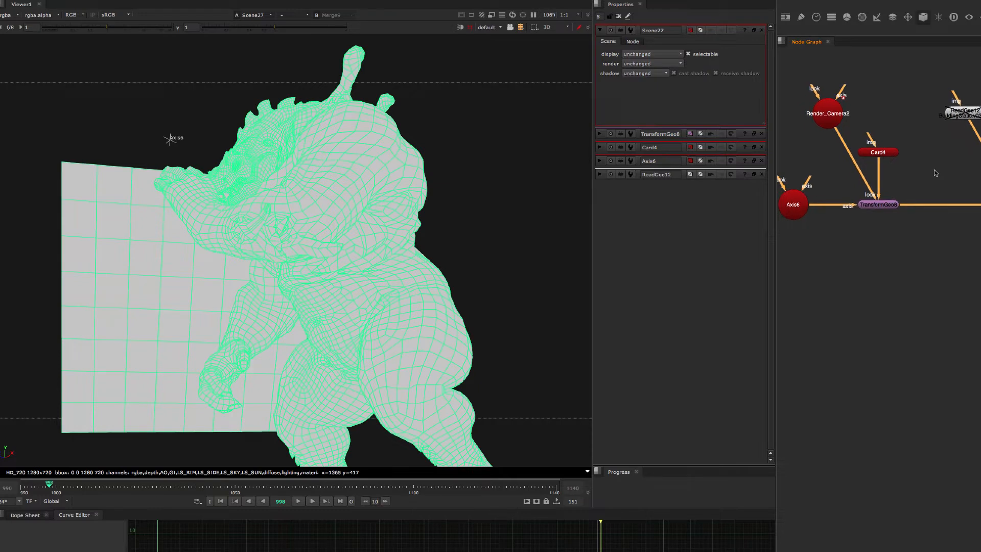
Stretch the Card vertically by setting its Y scale to 1.5.
{"action": "double_click", "coordinate": [880, 151]}
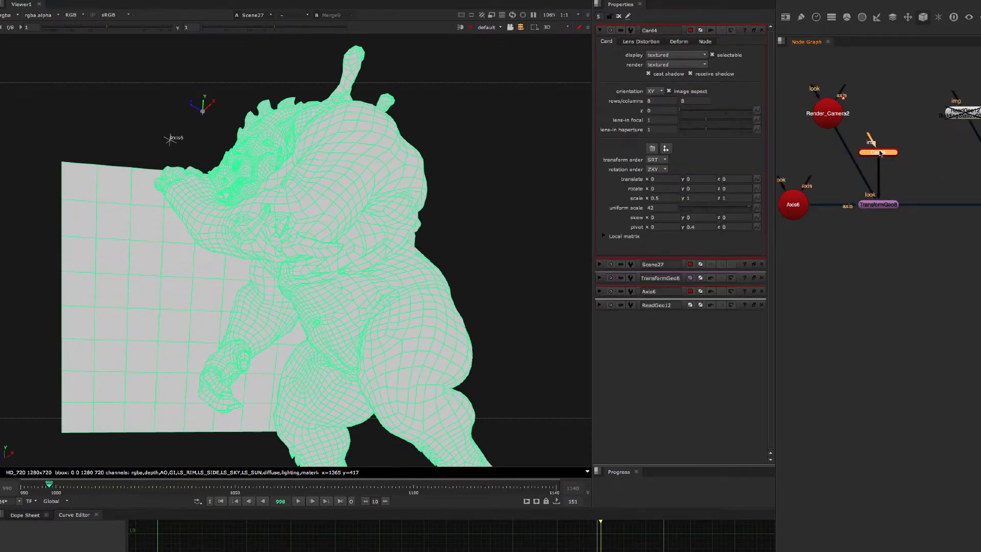
{"action": "double_click", "coordinate": [700, 199]}
{"action": "type", "text": ".9"}
{"action": "key", "text": "Return"}
{"action": "key", "text": "Up"}
{"action": "key", "text": "Up"}
{"action": "key", "text": "Up"}
{"action": "key", "text": "Up"}
{"action": "key", "text": "Up"}
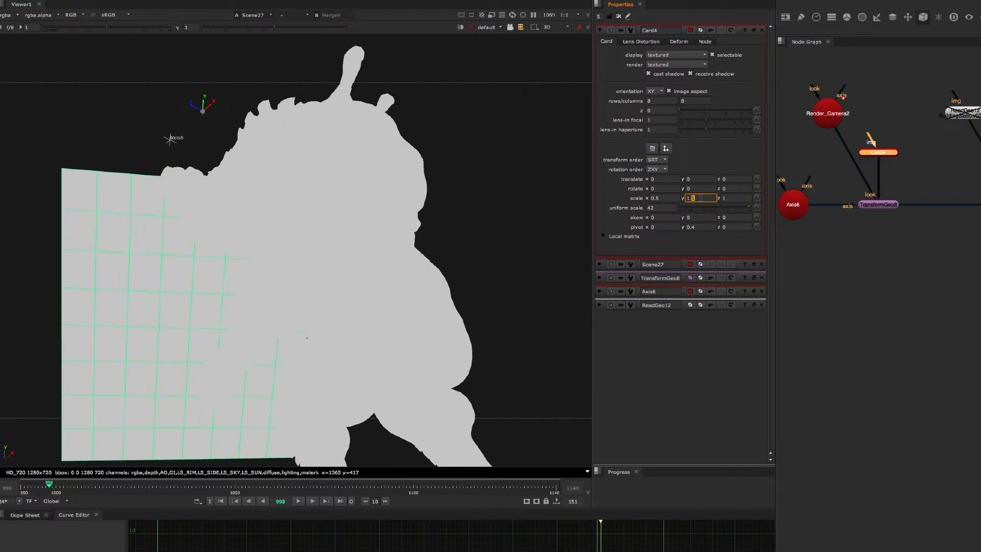
{"action": "key", "text": "Up"}
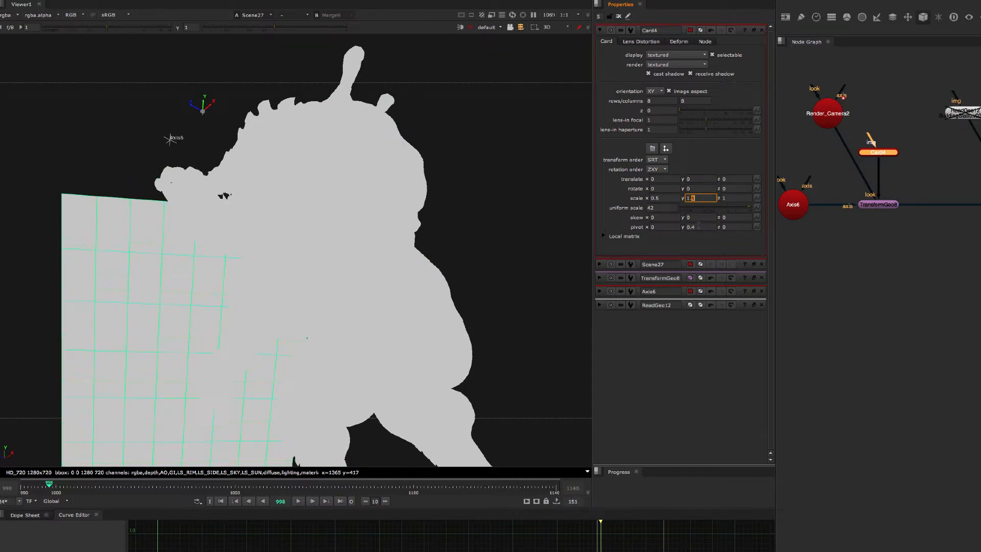
Set the Card's Y pivot to 0.23.
{"action": "key", "text": "Down"}
{"action": "key", "text": "Down"}
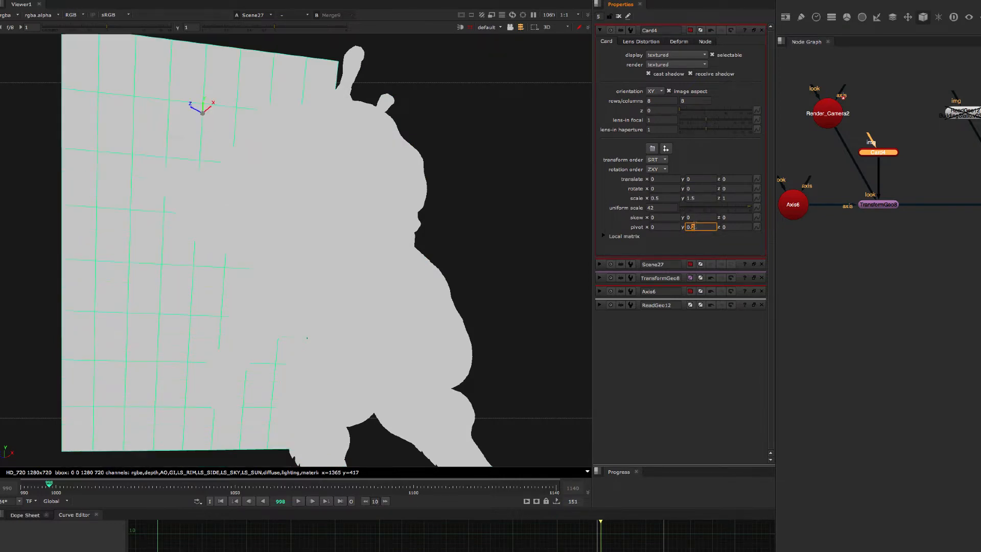
{"action": "key", "text": "Up"}
{"action": "key", "text": "Down"}
{"action": "key", "text": "Up"}
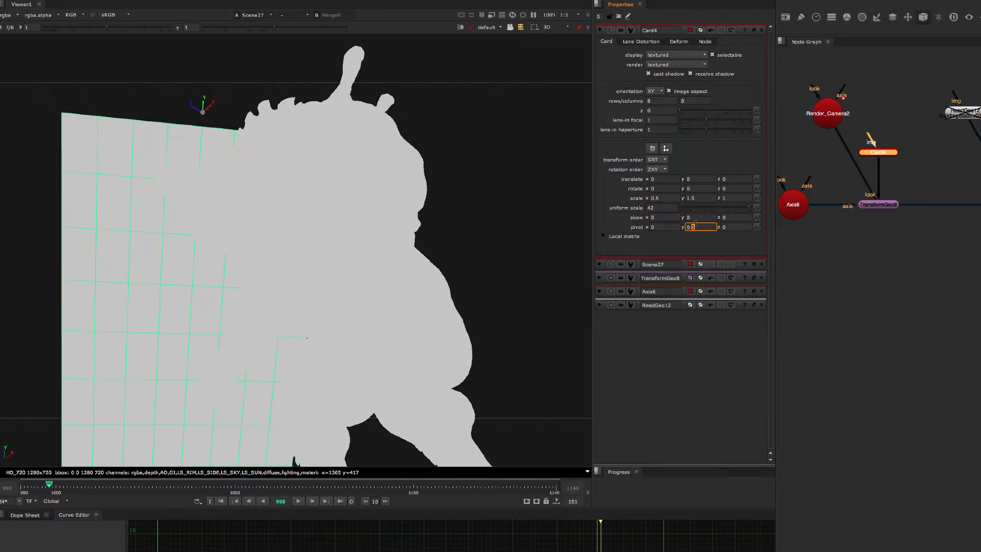
{"action": "key", "text": "Down"}
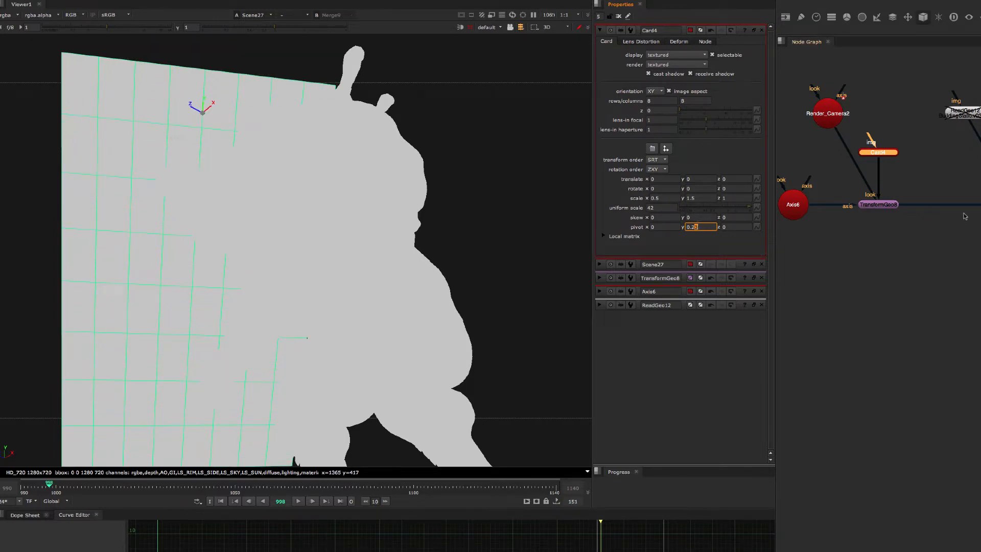
Route the TransformGeo's output into Scene27 through a Dot placed directly below the TransformGeo.
{"action": "left_click", "coordinate": [980, 205]}
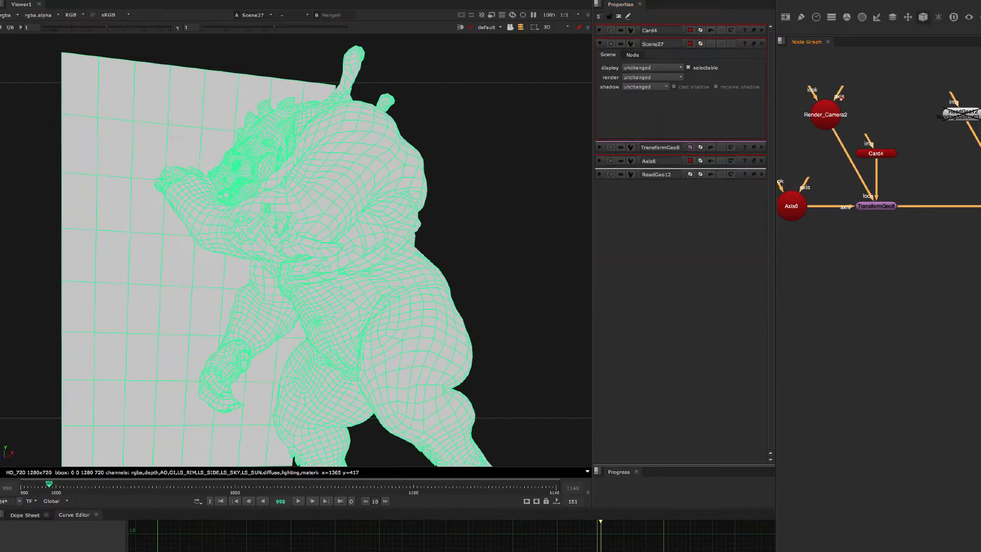
{"action": "middle_click_drag", "start_coordinate": [980, 173], "coordinate": [974, 164]}
{"action": "left_click", "coordinate": [843, 215]}
{"action": "middle_click_drag", "start_coordinate": [843, 215], "coordinate": [880, 211]}
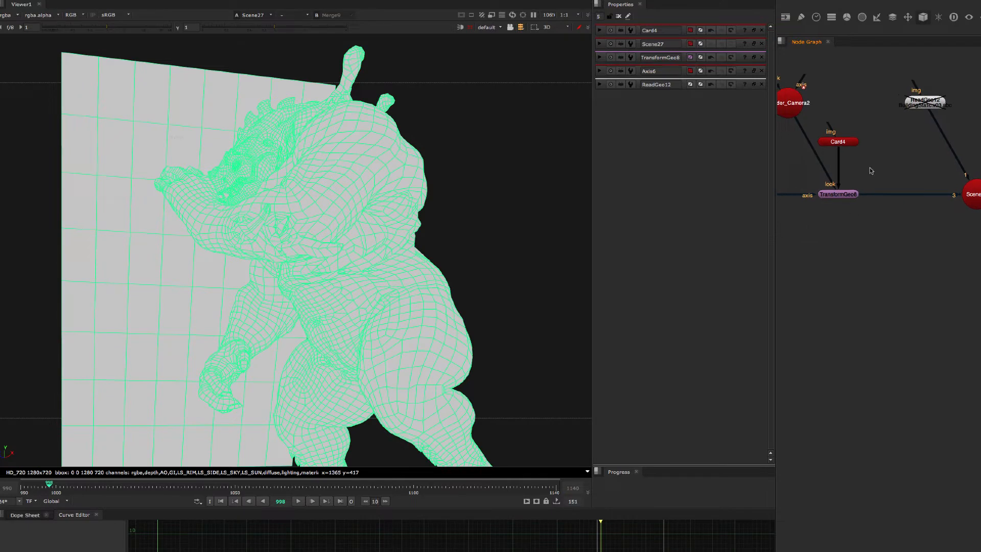
{"action": "middle_click_drag", "start_coordinate": [872, 171], "coordinate": [892, 168]}
{"action": "left_click_drag", "start_coordinate": [829, 104], "coordinate": [806, 110]}
{"action": "middle_click_drag", "start_coordinate": [825, 178], "coordinate": [824, 157]}
{"action": "left_click_drag", "start_coordinate": [980, 170], "coordinate": [980, 268]}
{"action": "middle_click_drag", "start_coordinate": [928, 224], "coordinate": [933, 217]}
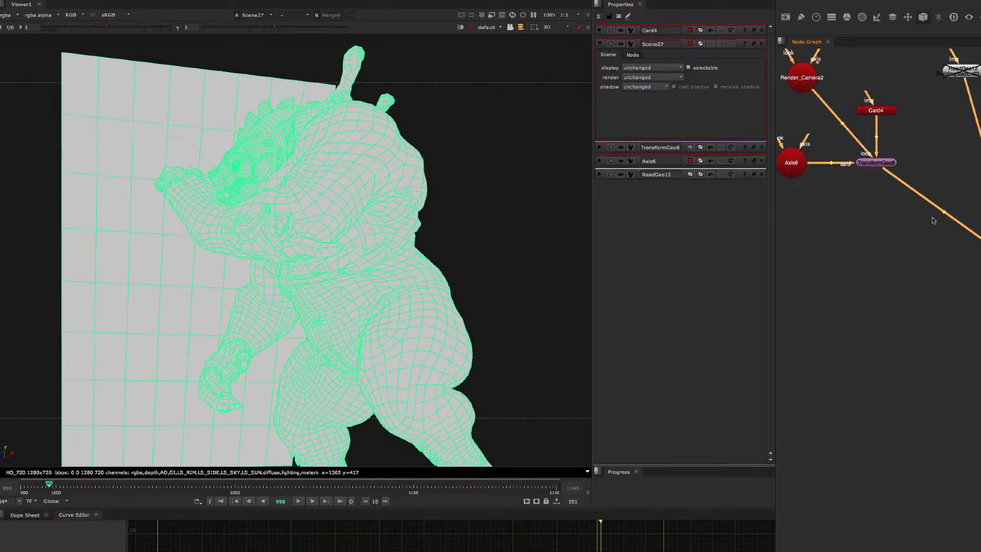
{"action": "left_click_drag", "start_coordinate": [939, 211], "coordinate": [876, 243], "text": "ctrl"}
{"action": "left_click_drag", "start_coordinate": [876, 243], "coordinate": [876, 264], "text": "ctrl"}
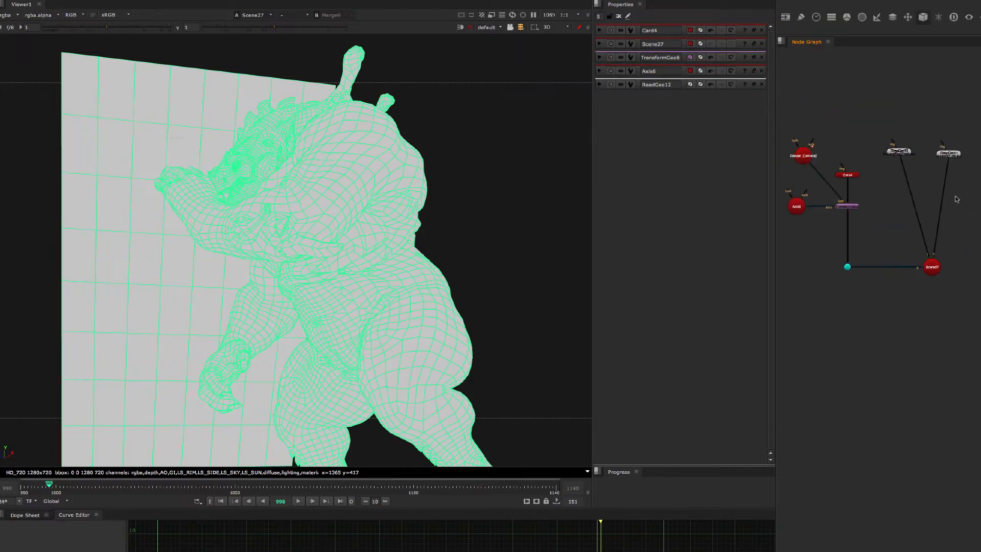
Tidy the node graph by raising the Card slightly and moving both ReadGeo nodes closer to Scene27.
{"action": "middle_click_drag", "start_coordinate": [964, 207], "coordinate": [949, 206]}
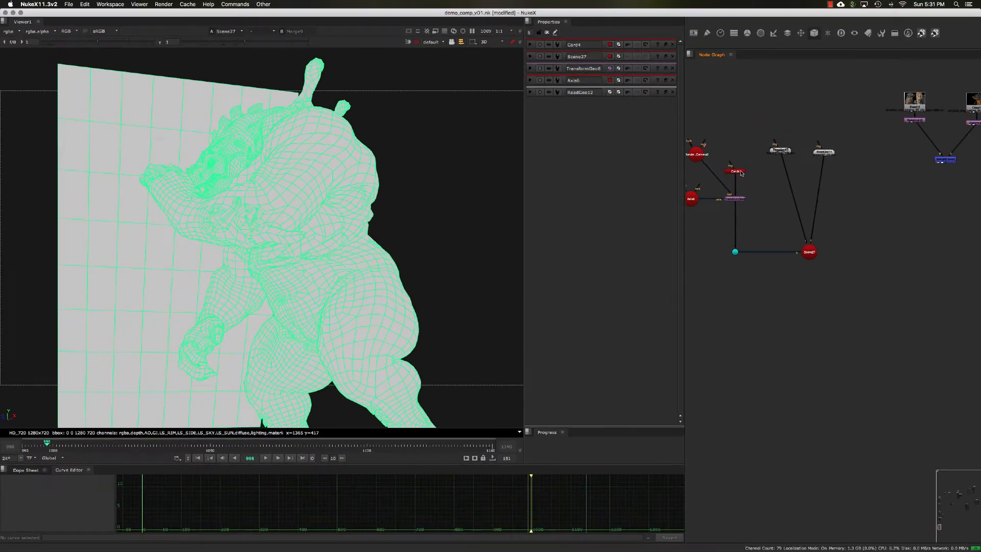
{"action": "double_click", "coordinate": [742, 174]}
{"action": "left_click_drag", "start_coordinate": [741, 173], "coordinate": [741, 166]}
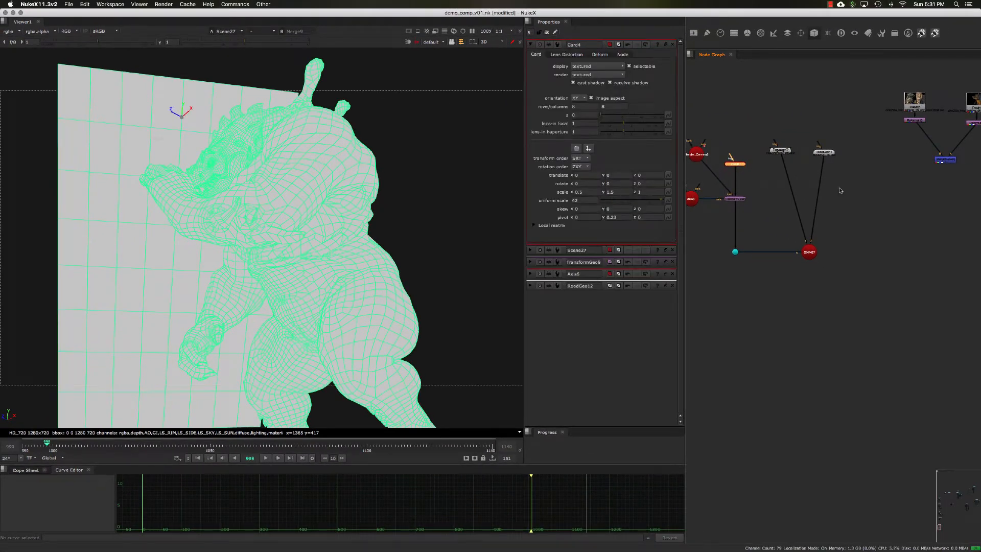
{"action": "middle_click_drag", "start_coordinate": [852, 187], "coordinate": [832, 187]}
{"action": "left_click_drag", "start_coordinate": [800, 151], "coordinate": [836, 195]}
{"action": "double_click", "coordinate": [761, 152]}
{"action": "left_click_drag", "start_coordinate": [761, 152], "coordinate": [777, 189]}
{"action": "left_click", "coordinate": [840, 199]}
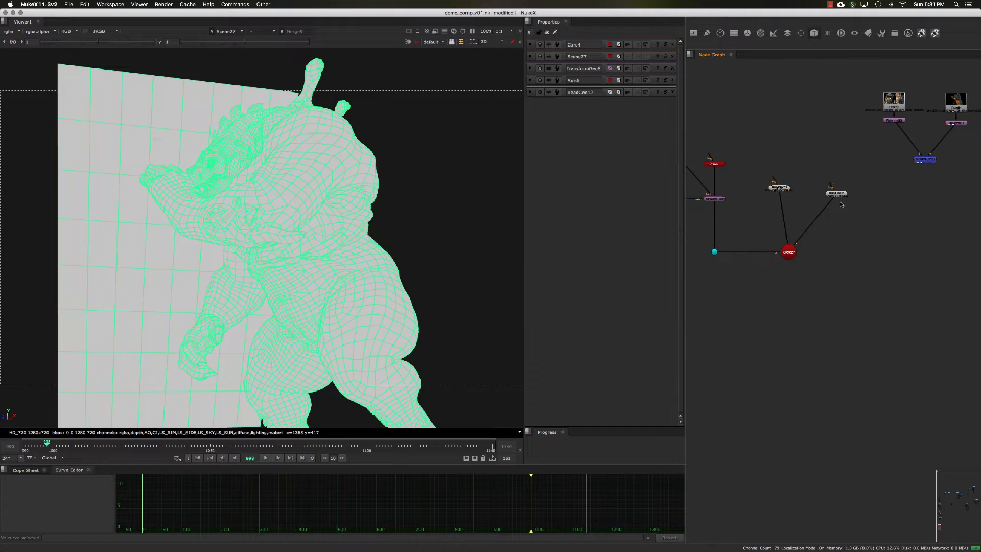
{"action": "left_click_drag", "start_coordinate": [840, 197], "coordinate": [830, 185]}
{"action": "left_click", "coordinate": [841, 195]}
{"action": "middle_click_drag", "start_coordinate": [838, 198], "coordinate": [798, 199]}
{"action": "left_click_drag", "start_coordinate": [824, 202], "coordinate": [761, 172]}
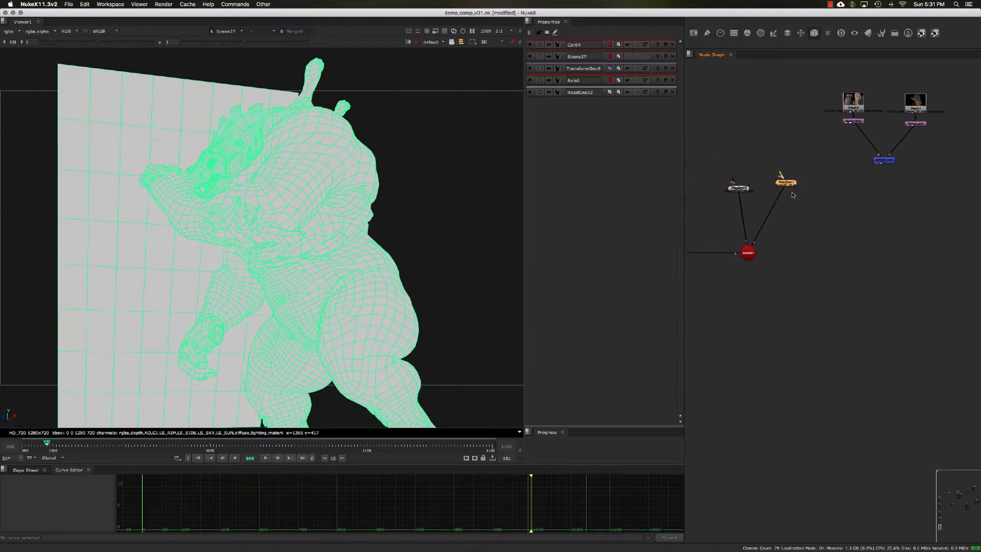
Move the creature render's Read and Reformat nodes near ReadGeo11 and view the Reformat's output.
{"action": "scroll", "coordinate": [792, 192], "scroll_direction": "up", "scroll_amount": 3}
{"action": "left_click_drag", "start_coordinate": [829, 206], "coordinate": [745, 152]}
{"action": "key", "text": "1"}
{"action": "left_click", "coordinate": [780, 171]}
{"action": "middle_click_drag", "start_coordinate": [780, 171], "coordinate": [763, 189]}
{"action": "left_click", "coordinate": [750, 177]}
{"action": "left_click_drag", "start_coordinate": [896, 86], "coordinate": [902, 109]}
{"action": "middle_click_drag", "start_coordinate": [722, 106], "coordinate": [753, 118]}
{"action": "left_click_drag", "start_coordinate": [753, 118], "coordinate": [815, 138]}
{"action": "key", "text": "1"}
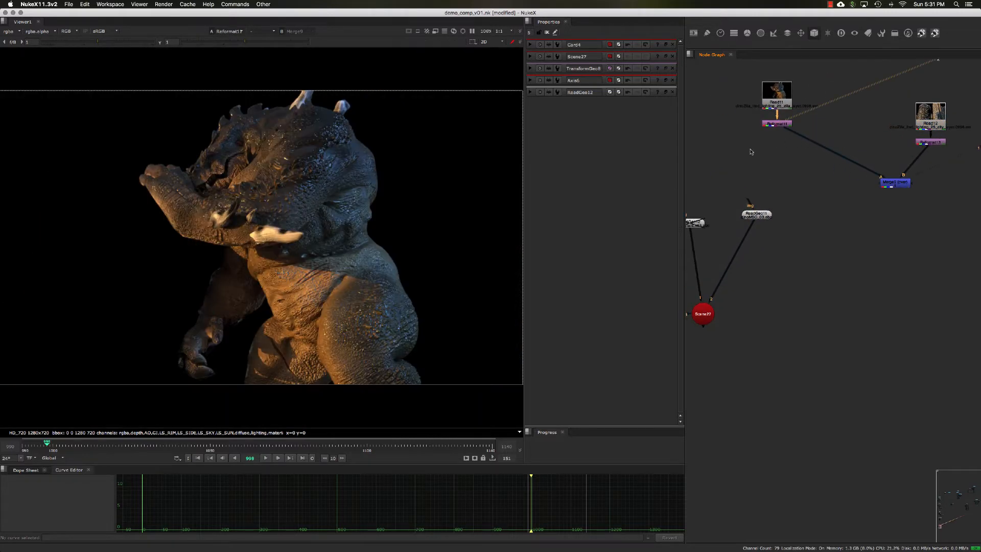
View the ReadGeo11 creature geometry in the 3D viewer and frame the whole model.
{"action": "middle_click_drag", "start_coordinate": [754, 149], "coordinate": [793, 162]}
{"action": "left_click", "coordinate": [763, 217]}
{"action": "key", "text": "1"}
{"action": "left_click", "coordinate": [783, 241]}
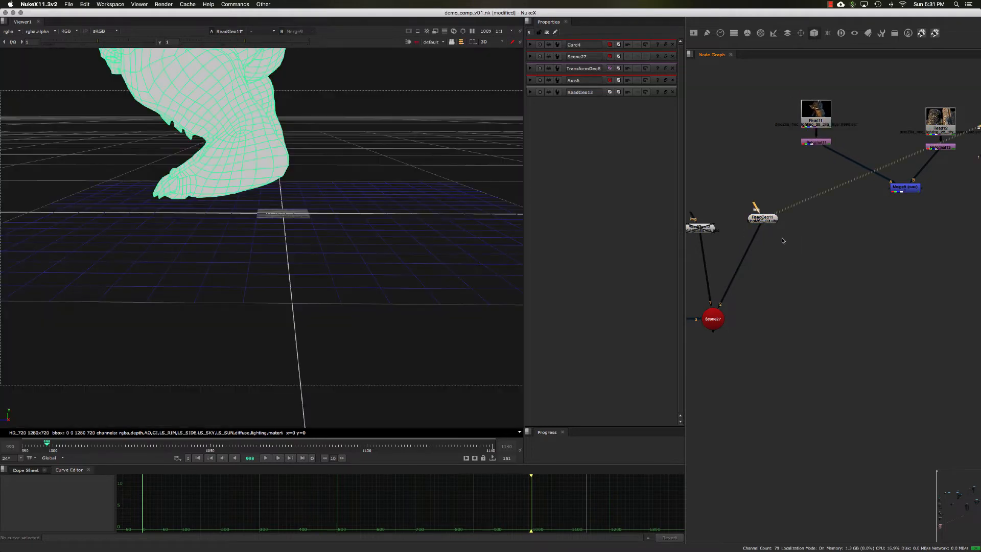
{"action": "key", "text": "f"}
{"action": "mouse_move", "coordinate": [402, 218]}
{"action": "left_mouse_down", "text": "super"}
{"action": "mouse_move", "coordinate": [454, 219]}
{"action": "mouse_move", "coordinate": [396, 231]}
{"action": "left_mouse_up", "text": "super"}
Insert an ApplyMaterial node between ReadGeo11 and Scene27.
{"action": "key", "text": "Tab"}
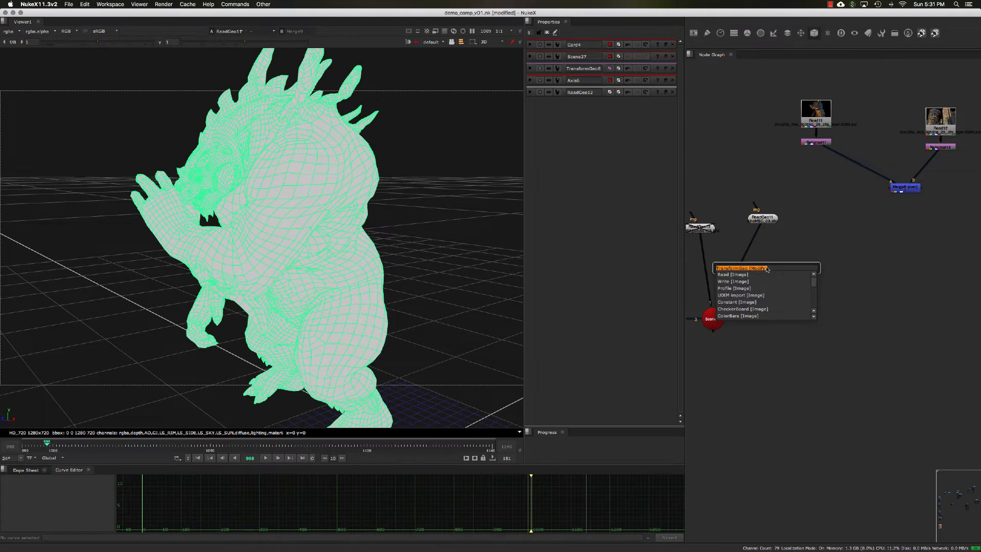
{"action": "type", "text": "appl"}
{"action": "left_click", "coordinate": [767, 276]}
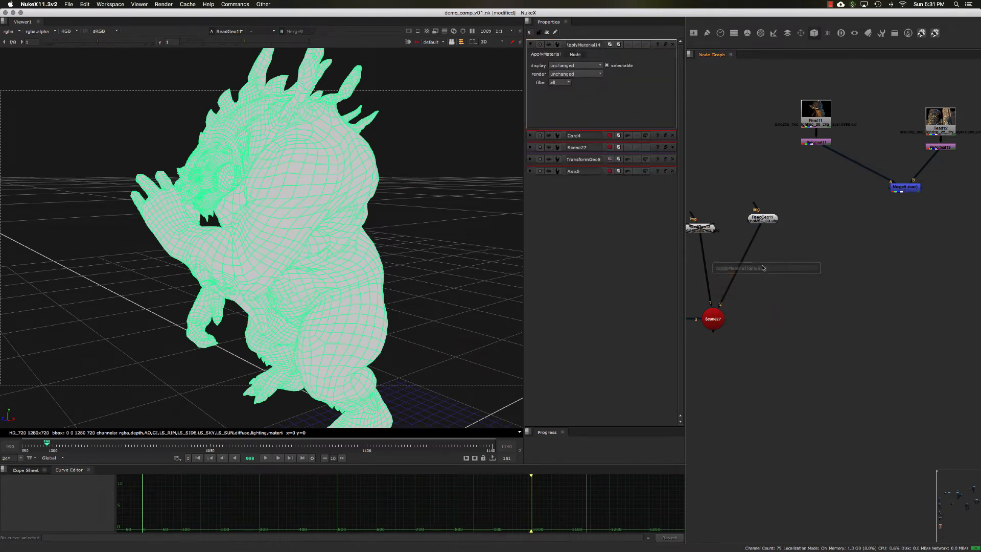
{"action": "left_click_drag", "start_coordinate": [765, 268], "coordinate": [750, 252]}
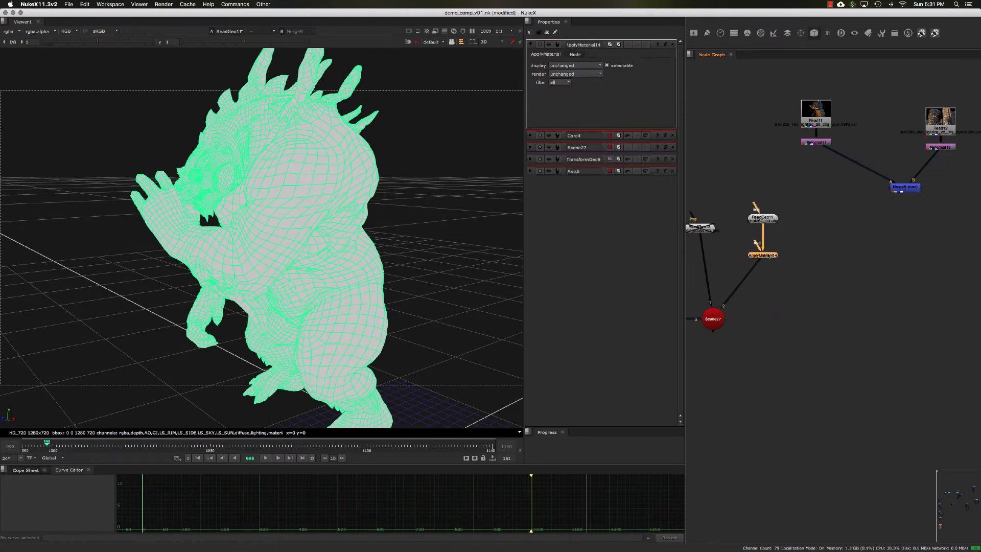
Add a Project3D node, feed it into the ApplyMaterial's mat input and align it beside that node.
{"action": "left_click", "coordinate": [802, 223]}
{"action": "key", "text": "Tab"}
{"action": "type", "text": "proc"}
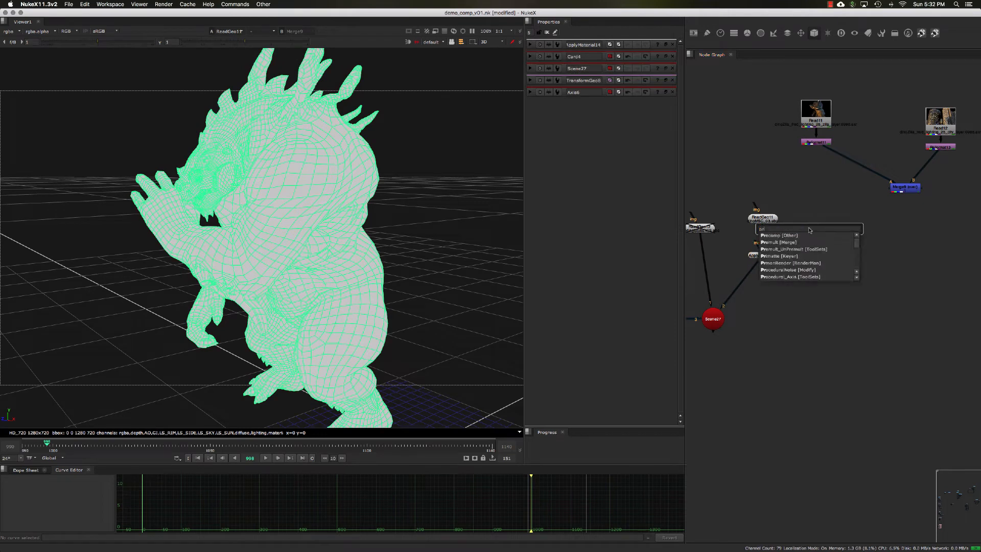
{"action": "left_click", "coordinate": [797, 249]}
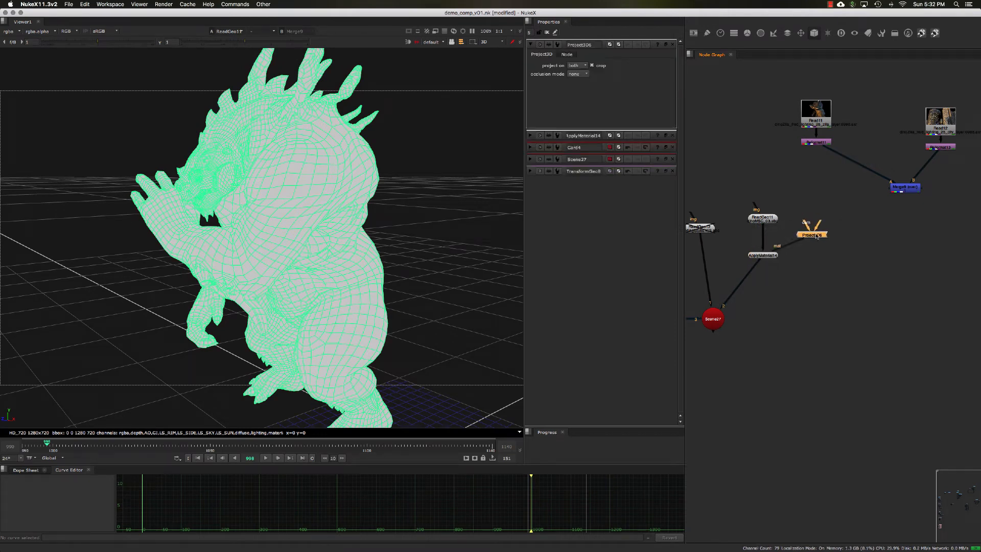
{"action": "left_click_drag", "start_coordinate": [817, 236], "coordinate": [830, 256]}
{"action": "middle_click_drag", "start_coordinate": [830, 257], "coordinate": [798, 258]}
Connect the Project3D's image input to the creature render's Reformat and align the render nodes above it.
{"action": "left_click_drag", "start_coordinate": [753, 258], "coordinate": [792, 154]}
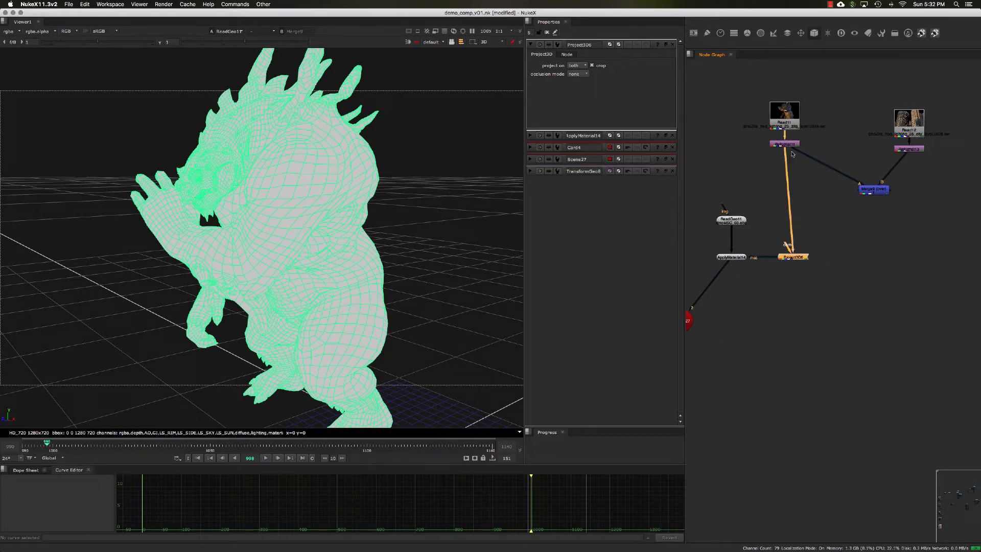
{"action": "left_click_drag", "start_coordinate": [748, 78], "coordinate": [796, 149]}
{"action": "middle_click_drag", "start_coordinate": [773, 235], "coordinate": [810, 211]}
{"action": "middle_click_drag", "start_coordinate": [778, 257], "coordinate": [821, 193]}
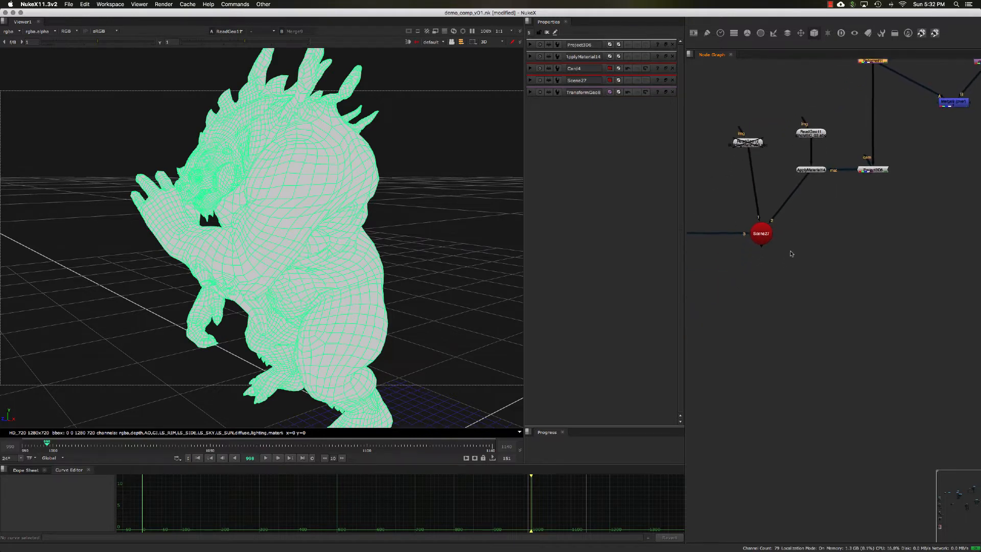
Duplicate the Scene27 node and place the copy just below it.
{"action": "scroll", "coordinate": [798, 247], "scroll_direction": "down", "scroll_amount": 2}
{"action": "middle_click_drag", "start_coordinate": [800, 243], "coordinate": [839, 237]}
{"action": "left_click", "coordinate": [782, 250]}
{"action": "middle_click_drag", "start_coordinate": [777, 254], "coordinate": [793, 253]}
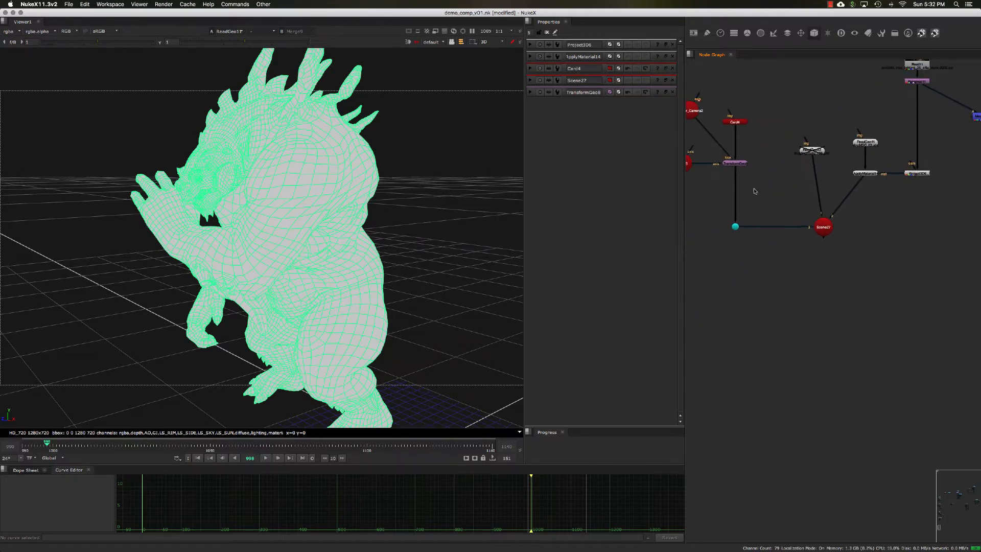
{"action": "middle_click_drag", "start_coordinate": [755, 191], "coordinate": [761, 194]}
{"action": "middle_click_drag", "start_coordinate": [694, 137], "coordinate": [720, 138]}
{"action": "left_click", "coordinate": [719, 115]}
{"action": "middle_click_drag", "start_coordinate": [781, 220], "coordinate": [760, 211]}
{"action": "double_click", "coordinate": [835, 221]}
{"action": "left_click_drag", "start_coordinate": [835, 222], "coordinate": [824, 221]}
{"action": "middle_click_drag", "start_coordinate": [851, 250], "coordinate": [843, 245]}
{"action": "key", "text": "alt+c"}
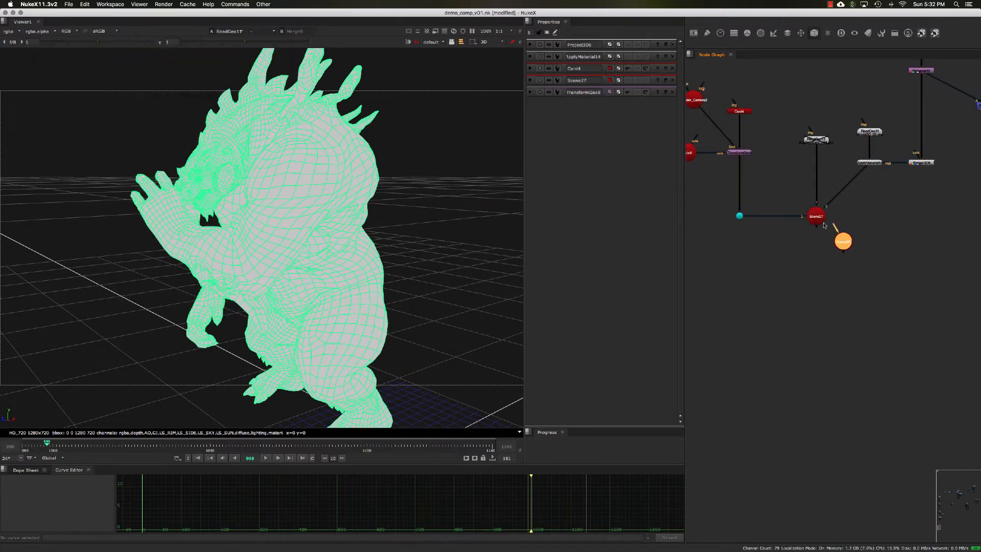
Connect Scene27 and Render_Camera2 as inputs of the duplicated Scene node.
{"action": "left_click_drag", "start_coordinate": [844, 243], "coordinate": [697, 101]}
{"action": "middle_click_drag", "start_coordinate": [696, 102], "coordinate": [700, 113]}
{"action": "left_click_drag", "start_coordinate": [700, 112], "coordinate": [706, 138]}
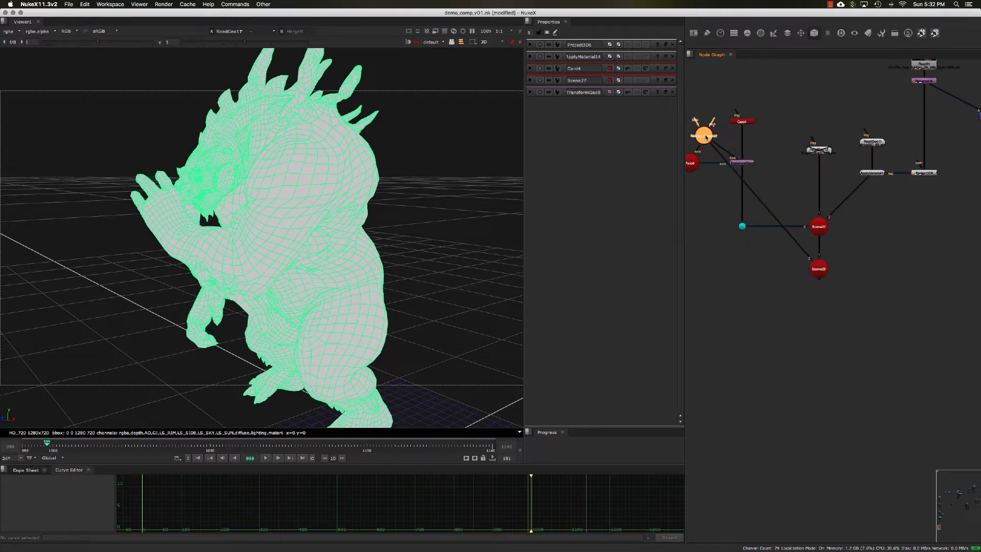
Move Render_Camera2 clear of the Card setup and place the Axis on the opposite side of the TransformGeo.
{"action": "middle_click_drag", "start_coordinate": [706, 137], "coordinate": [773, 141]}
{"action": "left_click_drag", "start_coordinate": [772, 141], "coordinate": [716, 117]}
{"action": "left_click_drag", "start_coordinate": [757, 163], "coordinate": [844, 168]}
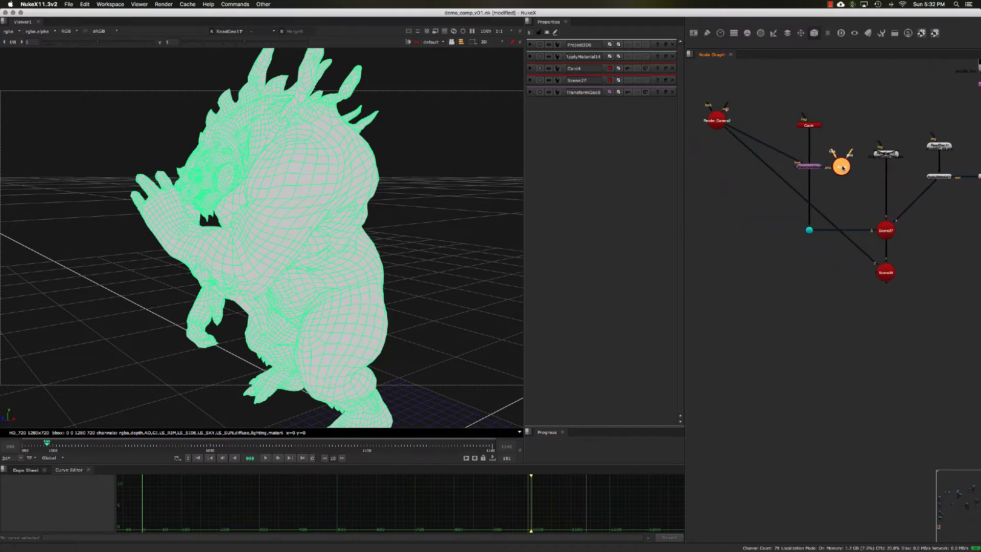
{"action": "left_click_drag", "start_coordinate": [702, 88], "coordinate": [861, 279]}
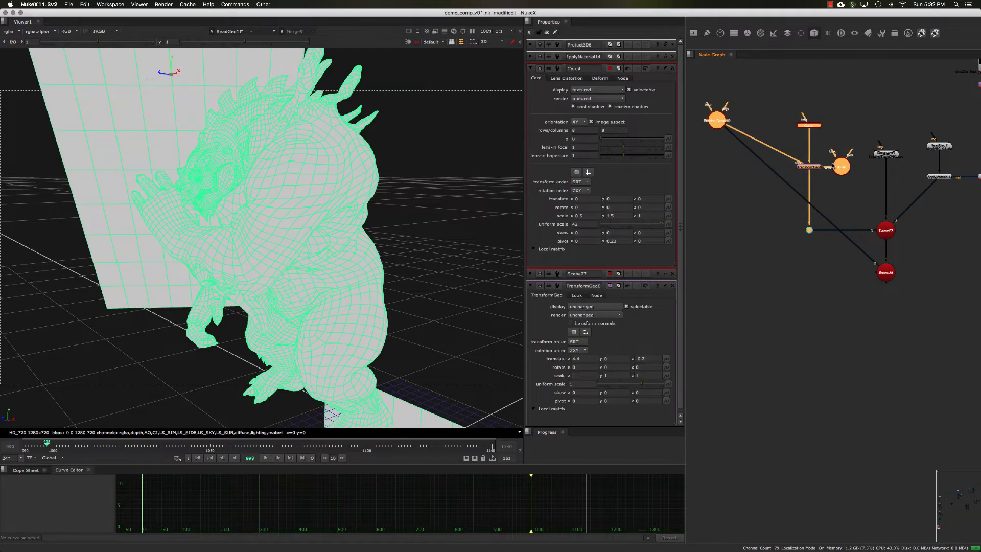
{"action": "left_click_drag", "start_coordinate": [834, 165], "coordinate": [786, 165]}
{"action": "left_click", "coordinate": [807, 193]}
Route Render_Camera2's connection to the second Scene through a Dot and line the camera up with the TransformGeo.
{"action": "middle_click_drag", "start_coordinate": [791, 225], "coordinate": [827, 220]}
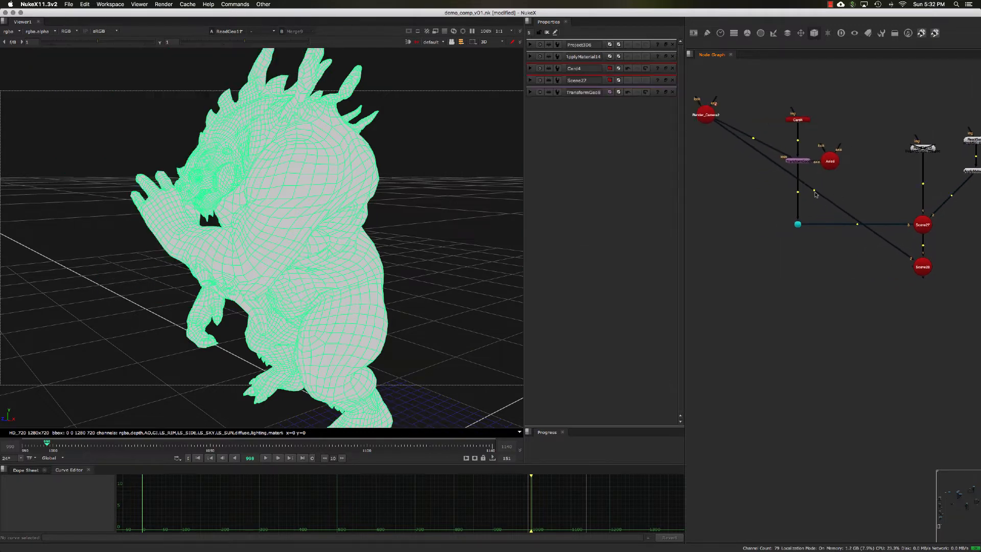
{"action": "left_click_drag", "start_coordinate": [815, 191], "coordinate": [706, 268], "text": "ctrl"}
{"action": "left_click_drag", "start_coordinate": [707, 109], "coordinate": [707, 156]}
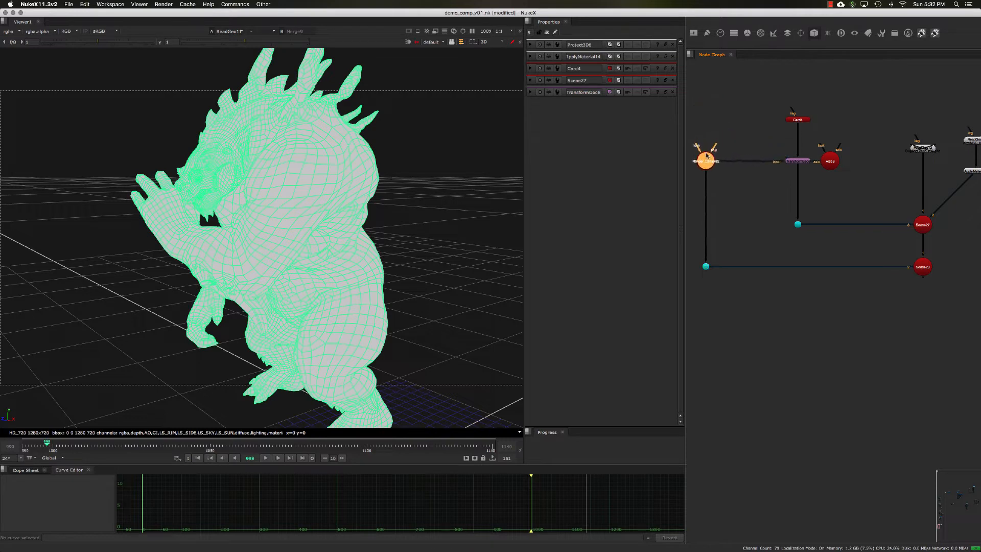
View the second Scene node and look through the render camera.
{"action": "middle_click_drag", "start_coordinate": [865, 201], "coordinate": [721, 132]}
{"action": "left_click_drag", "start_coordinate": [810, 220], "coordinate": [747, 180]}
{"action": "key", "text": "1"}
{"action": "left_click", "coordinate": [743, 177]}
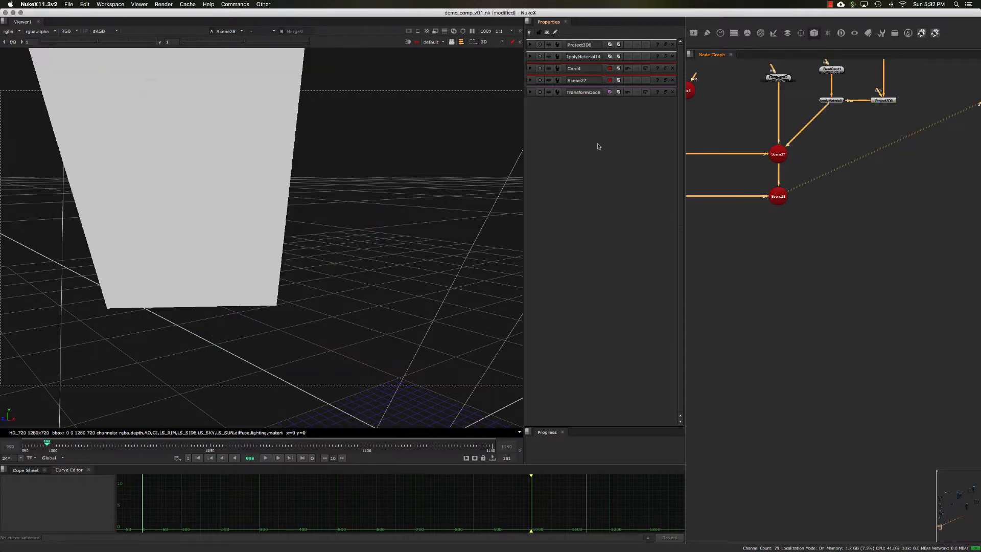
{"action": "left_click", "coordinate": [433, 42]}
{"action": "left_click", "coordinate": [447, 55]}
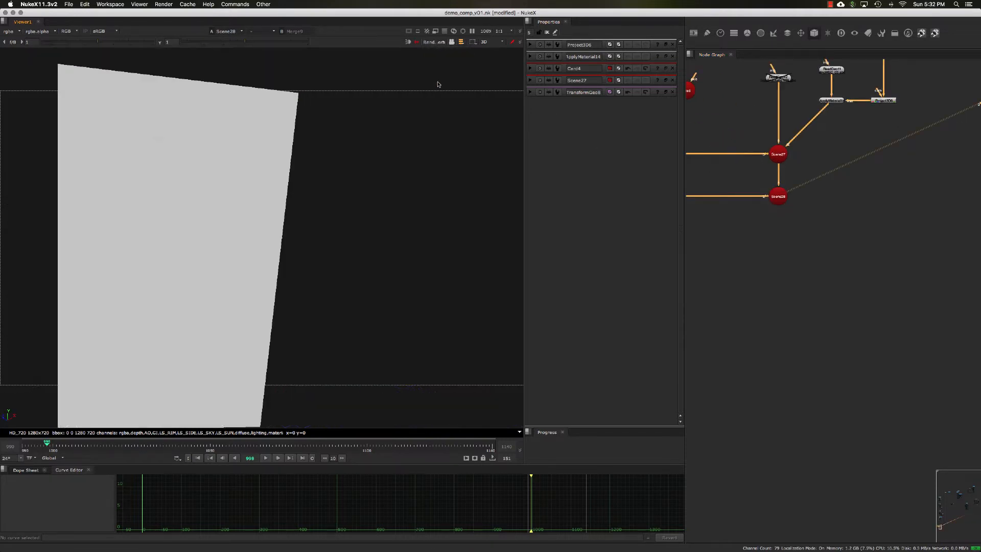
Check the creature's wireframe against the card, and move ReadGeo11 higher above the ApplyMaterial.
{"action": "left_click", "coordinate": [777, 201]}
{"action": "left_click", "coordinate": [830, 162]}
{"action": "mouse_move", "coordinate": [827, 149]}
{"action": "middle_mouse_down"}
{"action": "mouse_move", "coordinate": [830, 162]}
{"action": "mouse_move", "coordinate": [829, 148]}
{"action": "middle_mouse_up"}
{"action": "middle_click_drag", "start_coordinate": [869, 119], "coordinate": [841, 174]}
{"action": "scroll", "coordinate": [841, 175], "scroll_direction": "up", "scroll_amount": 3}
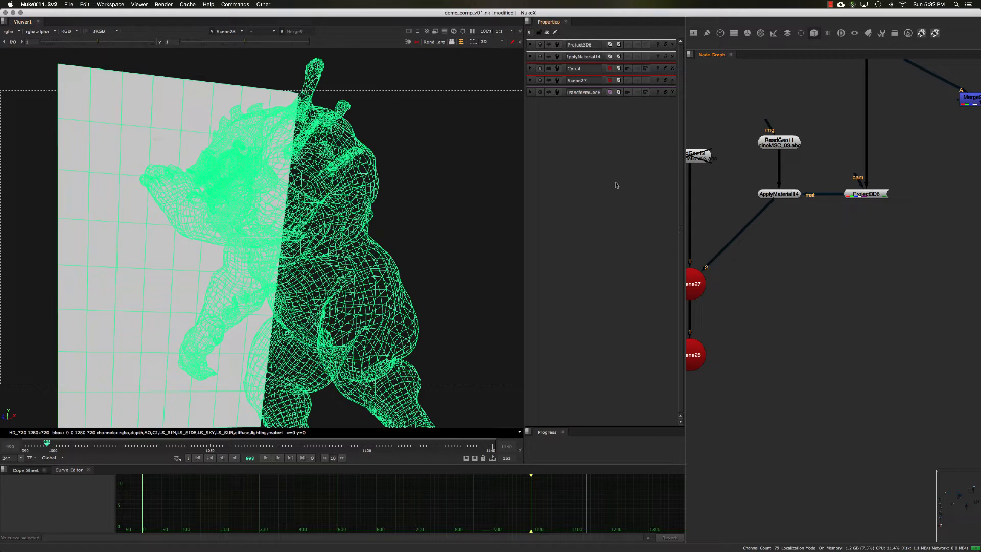
{"action": "left_click_drag", "start_coordinate": [781, 147], "coordinate": [781, 119]}
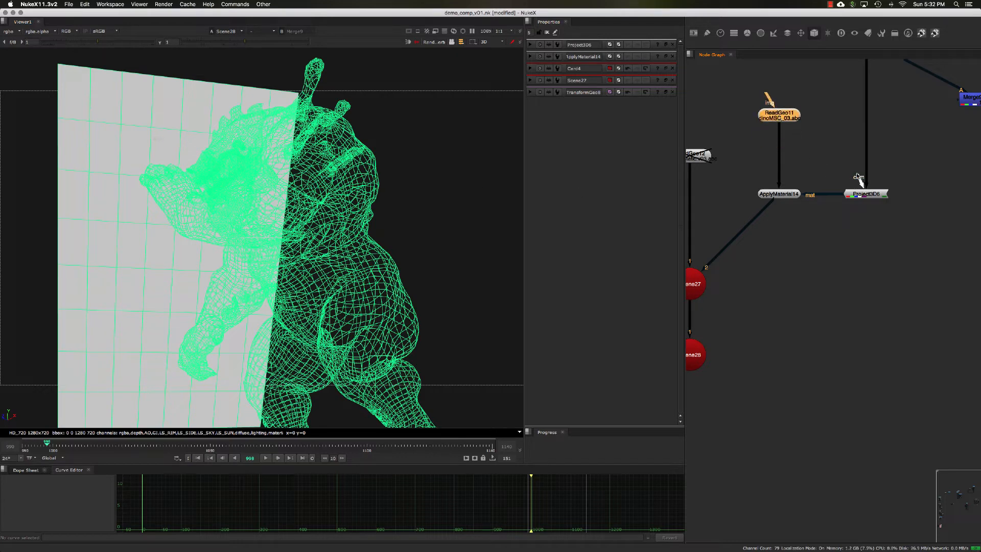
Move the ApplyMaterial and Project3D nodes lower and connect the Project3D's cam input to Render_Camera2.
{"action": "scroll", "coordinate": [828, 213], "scroll_direction": "down", "scroll_amount": 5}
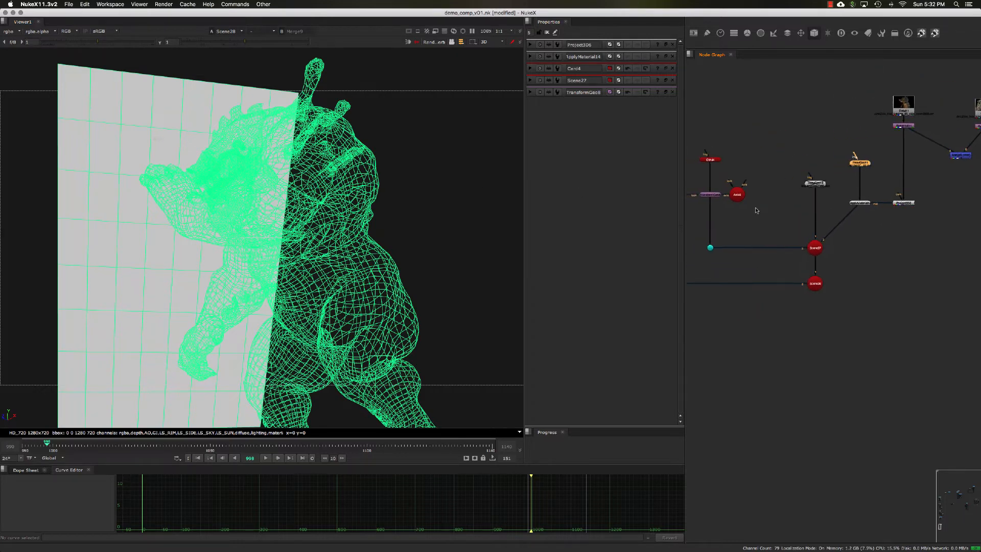
{"action": "middle_click_drag", "start_coordinate": [736, 213], "coordinate": [823, 217]}
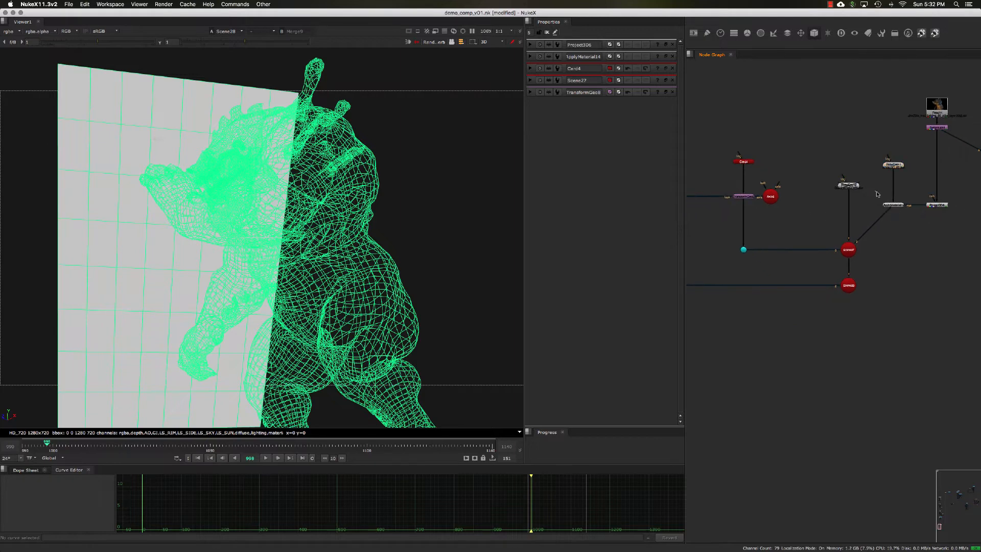
{"action": "left_click_drag", "start_coordinate": [877, 192], "coordinate": [950, 225]}
{"action": "left_click_drag", "start_coordinate": [896, 206], "coordinate": [739, 197]}
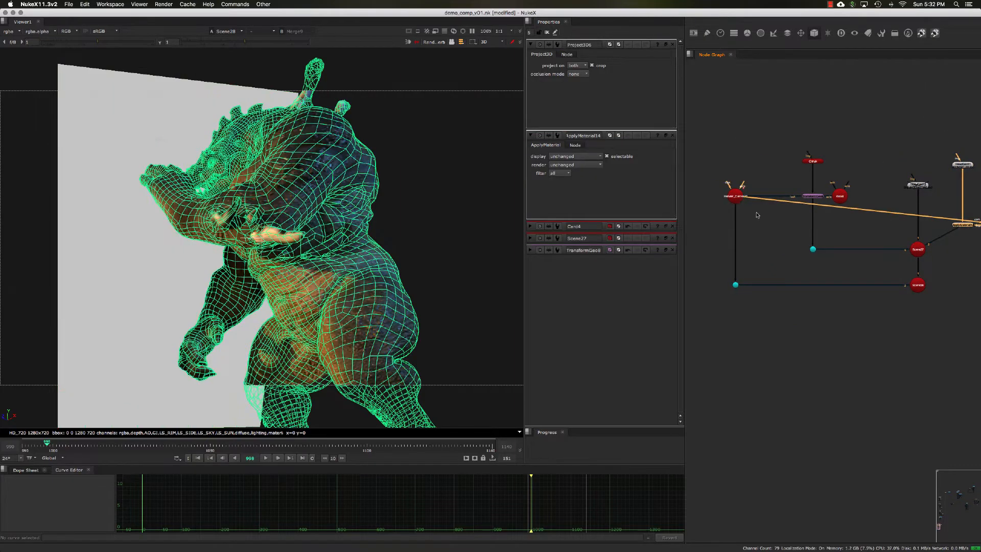
{"action": "left_click", "coordinate": [767, 217]}
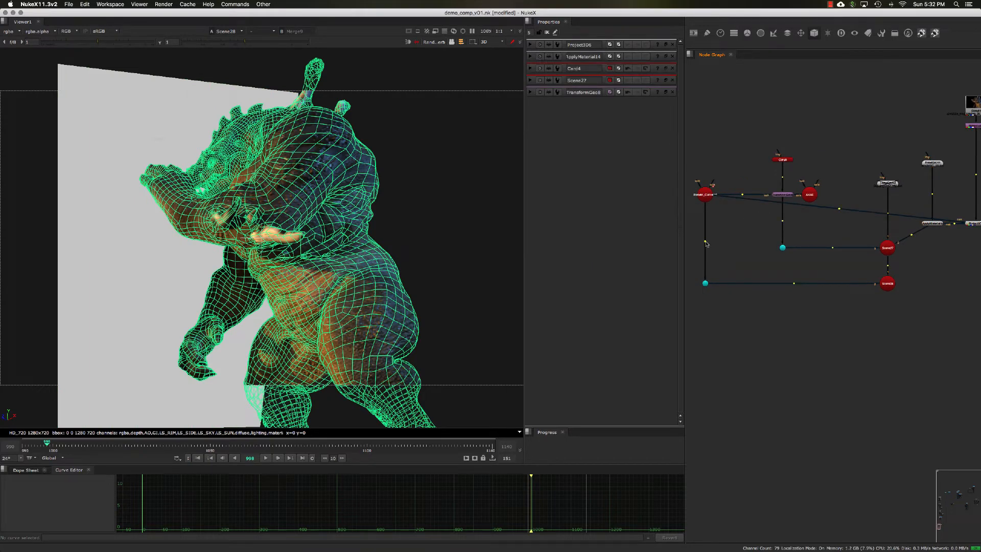
Route the Project3D's cam connection from Render_Camera2 through Dots, and align the Project3D with the ApplyMaterial lower in the graph.
{"action": "left_click_drag", "start_coordinate": [706, 242], "coordinate": [708, 220], "text": "super"}
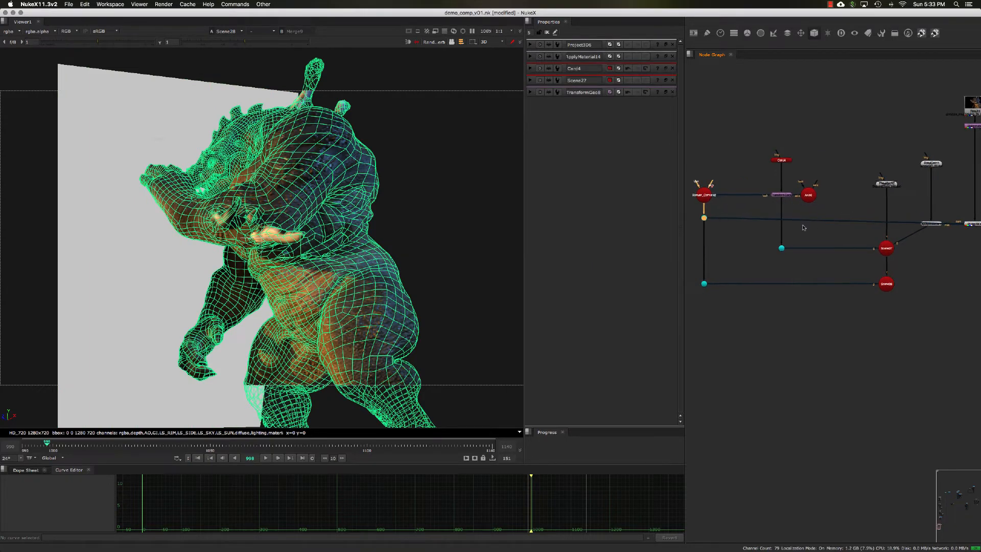
{"action": "scroll", "coordinate": [843, 225], "scroll_direction": "right", "scroll_amount": 2}
{"action": "double_click", "coordinate": [890, 227]}
{"action": "left_click_drag", "start_coordinate": [890, 233], "coordinate": [862, 242]}
{"action": "scroll", "coordinate": [883, 230], "scroll_direction": "right", "scroll_amount": 2}
{"action": "left_click_drag", "start_coordinate": [806, 225], "coordinate": [900, 244]}
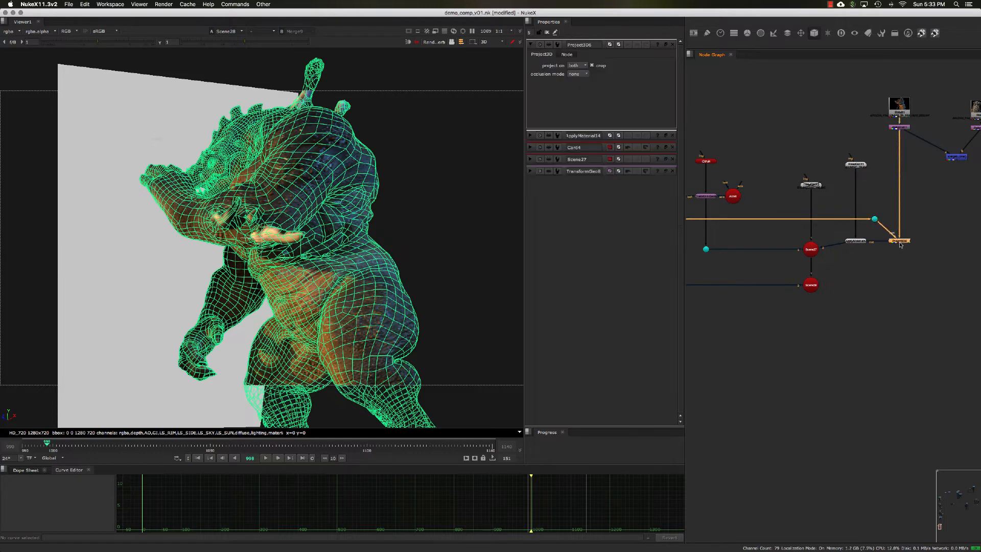
{"action": "left_click", "coordinate": [905, 259]}
{"action": "middle_click_drag", "start_coordinate": [804, 248], "coordinate": [804, 248]}
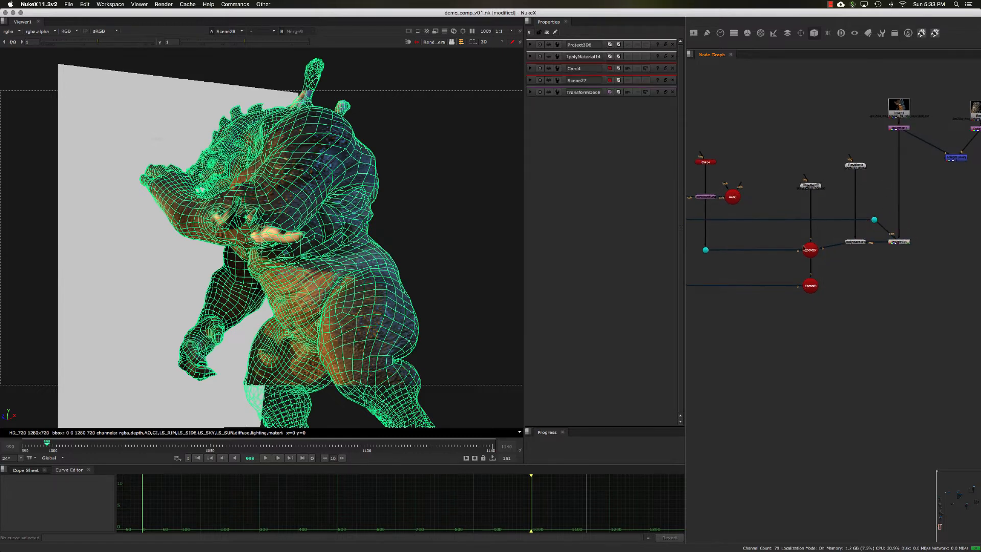
Examine the projected creature and the card through the render camera, with and without their wireframes.
{"action": "left_click", "coordinate": [400, 194]}
{"action": "left_click", "coordinate": [274, 153]}
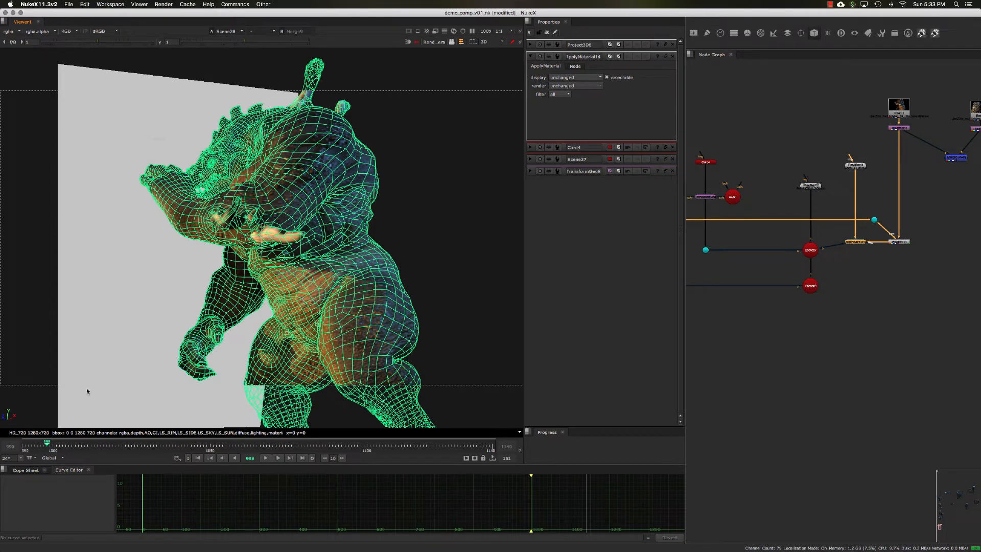
{"action": "left_click", "coordinate": [417, 249]}
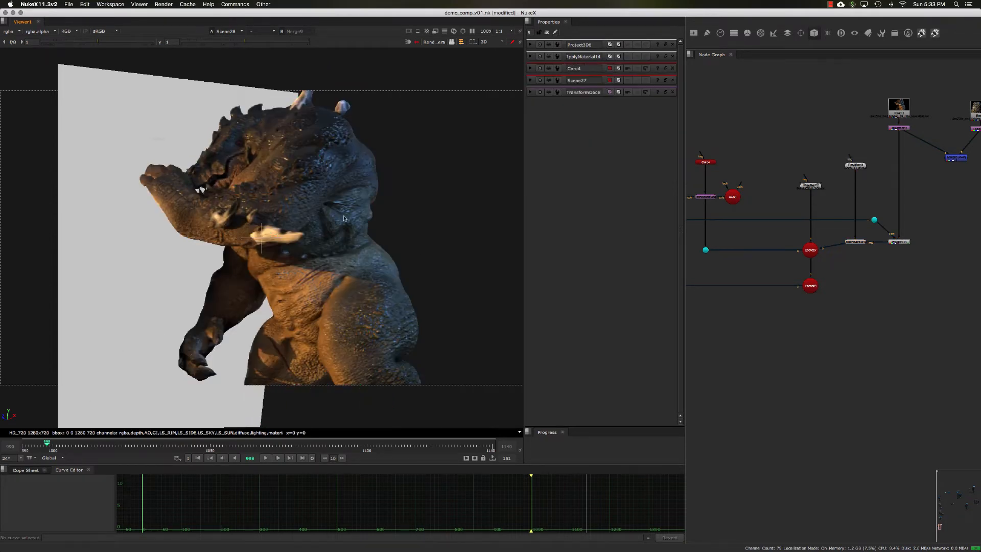
{"action": "left_click", "coordinate": [806, 248]}
{"action": "middle_click_drag", "start_coordinate": [789, 235], "coordinate": [806, 248]}
{"action": "left_click", "coordinate": [806, 248]}
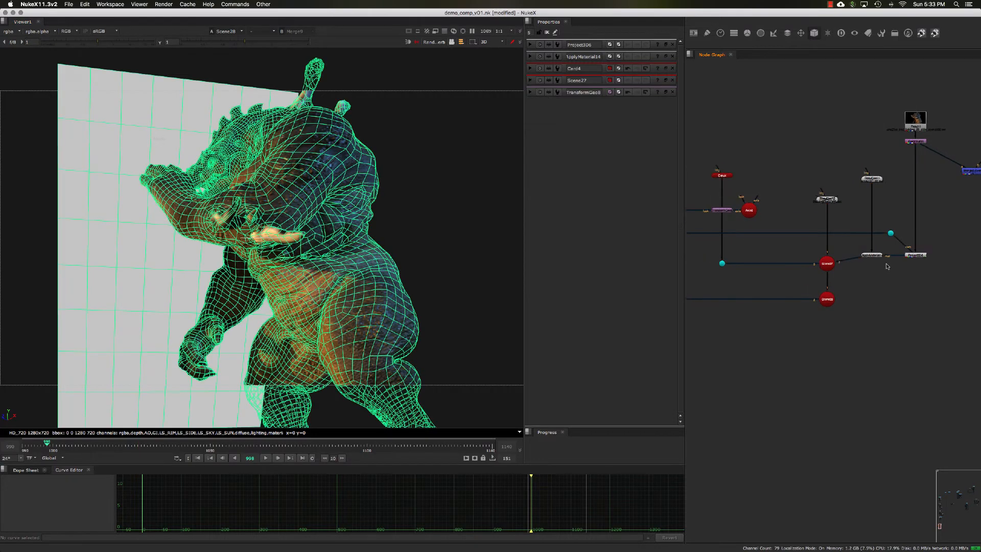
Duplicate the ApplyMaterial, Project3D and Dot nodes and place the copies above the card's branch.
{"action": "middle_click_drag", "start_coordinate": [888, 266], "coordinate": [879, 265]}
{"action": "left_click_drag", "start_coordinate": [841, 216], "coordinate": [925, 275]}
{"action": "scroll", "coordinate": [892, 280], "scroll_direction": "up", "scroll_amount": 1}
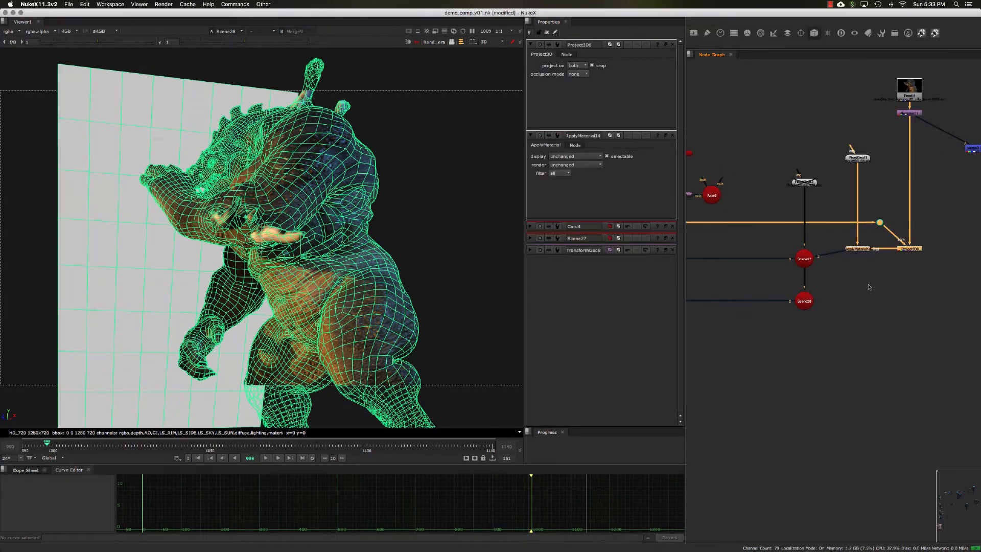
{"action": "scroll", "coordinate": [872, 285], "scroll_direction": "down", "scroll_amount": 2}
{"action": "middle_click_drag", "start_coordinate": [751, 260], "coordinate": [800, 261]}
{"action": "scroll", "coordinate": [763, 241], "scroll_direction": "up", "scroll_amount": 2}
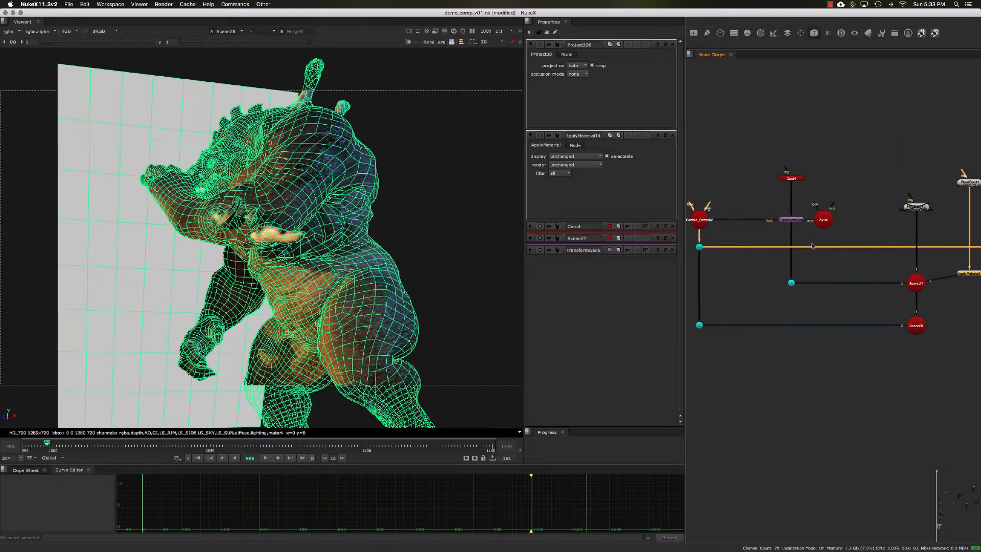
{"action": "key", "text": "ctrl+v"}
{"action": "left_click_drag", "start_coordinate": [826, 274], "coordinate": [839, 155]}
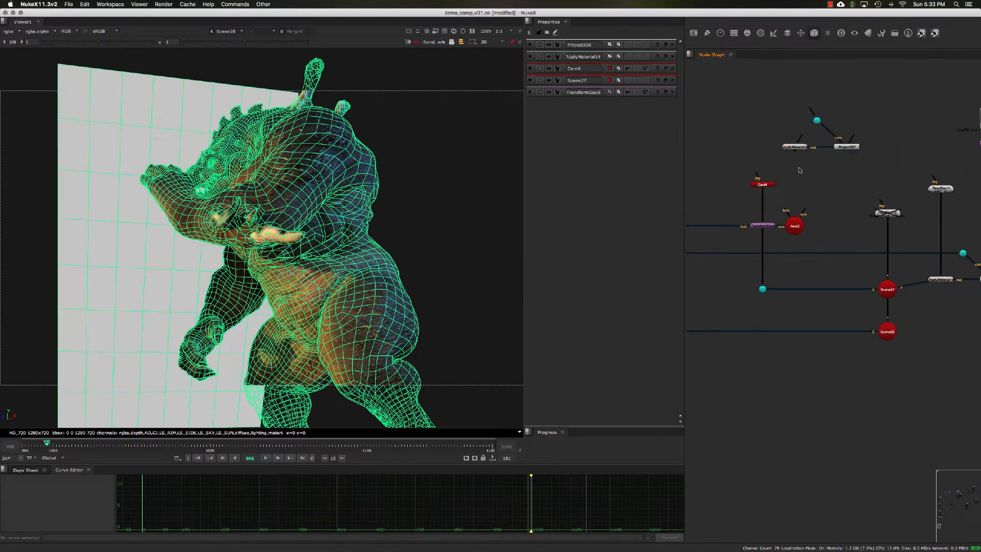
Move the card, TransformGeo, Axis and Render_Camera2 nodes higher, and insert the copied ApplyMaterial below the TransformGeo.
{"action": "middle_click_drag", "start_coordinate": [792, 175], "coordinate": [776, 185]}
{"action": "left_click", "coordinate": [747, 195]}
{"action": "left_click_drag", "start_coordinate": [720, 177], "coordinate": [799, 251]}
{"action": "middle_click_drag", "start_coordinate": [744, 237], "coordinate": [798, 230]}
{"action": "left_click", "coordinate": [709, 228], "text": "shift"}
{"action": "left_click_drag", "start_coordinate": [713, 228], "coordinate": [713, 146]}
{"action": "middle_click_drag", "start_coordinate": [868, 177], "coordinate": [854, 183]}
{"action": "left_click_drag", "start_coordinate": [828, 162], "coordinate": [799, 208]}
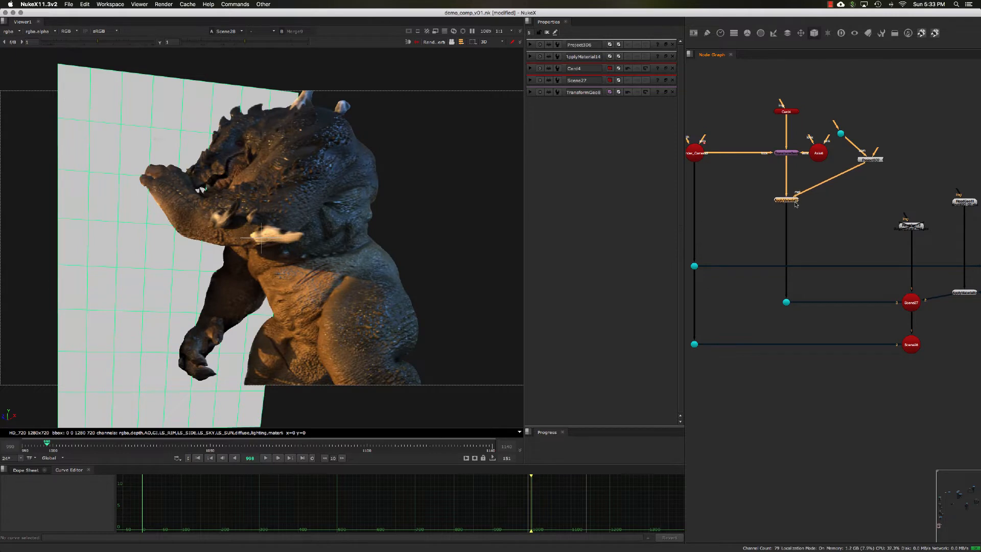
Move the copied Project3D beside its ApplyMaterial and connect its cam input to Render_Camera2 through a Dot.
{"action": "left_click", "coordinate": [873, 187]}
{"action": "middle_click_drag", "start_coordinate": [873, 188], "coordinate": [818, 213]}
{"action": "left_click_drag", "start_coordinate": [816, 189], "coordinate": [815, 217]}
{"action": "middle_click_drag", "start_coordinate": [814, 216], "coordinate": [860, 195]}
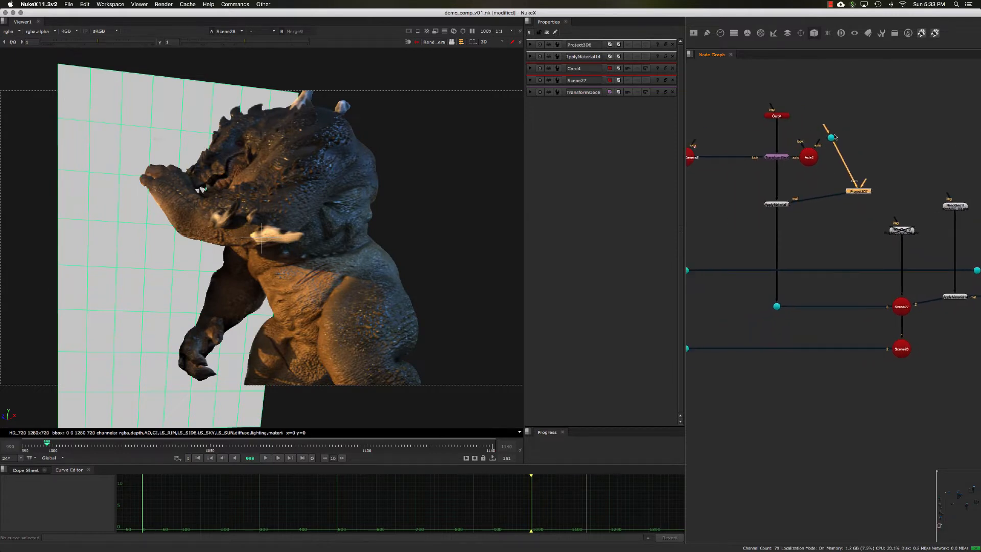
{"action": "left_click_drag", "start_coordinate": [831, 138], "coordinate": [853, 166]}
{"action": "middle_click_drag", "start_coordinate": [840, 169], "coordinate": [892, 173]}
{"action": "left_click_drag", "start_coordinate": [905, 171], "coordinate": [741, 194]}
{"action": "left_click_drag", "start_coordinate": [912, 196], "coordinate": [903, 192]}
{"action": "middle_click_drag", "start_coordinate": [911, 192], "coordinate": [823, 192]}
Move the building render's Read and Reformat nodes above the copied Project3D and connect the Reformat to its image input.
{"action": "scroll", "coordinate": [898, 192], "scroll_direction": "down", "scroll_amount": 1}
{"action": "scroll", "coordinate": [869, 186], "scroll_direction": "down", "scroll_amount": 1}
{"action": "left_click_drag", "start_coordinate": [890, 134], "coordinate": [744, 116]}
{"action": "left_click_drag", "start_coordinate": [931, 227], "coordinate": [866, 191]}
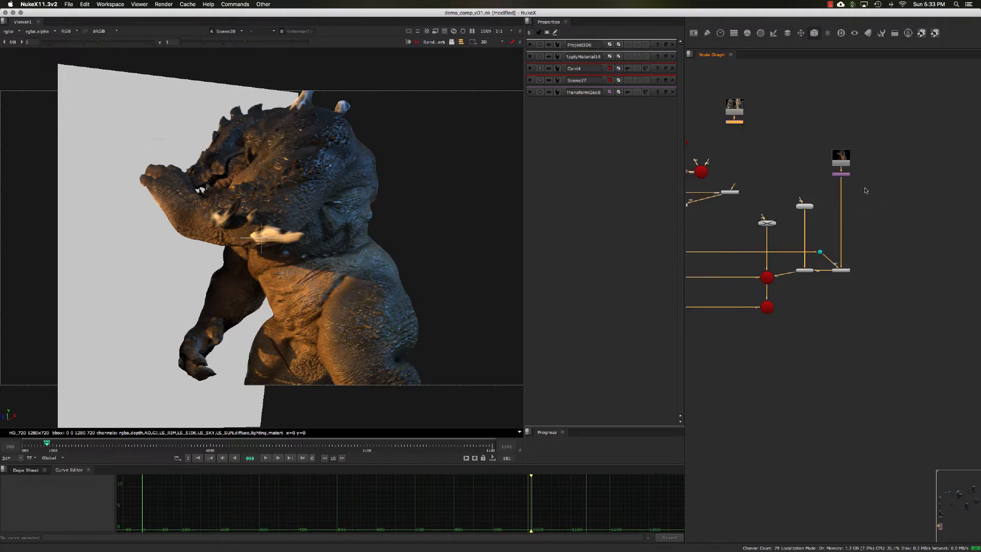
{"action": "scroll", "coordinate": [826, 195], "scroll_direction": "up", "scroll_amount": 3}
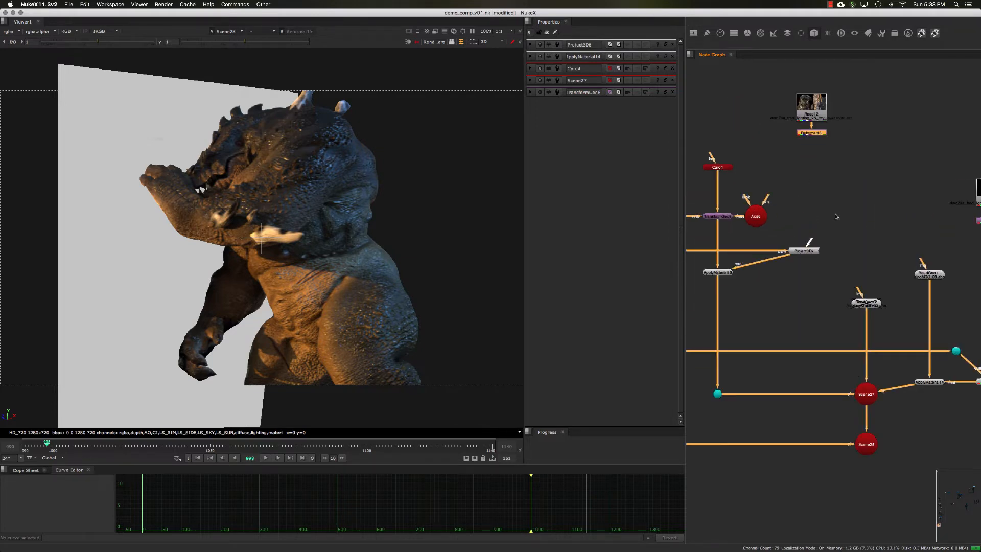
{"action": "left_click_drag", "start_coordinate": [810, 240], "coordinate": [814, 133]}
{"action": "left_click", "coordinate": [844, 166]}
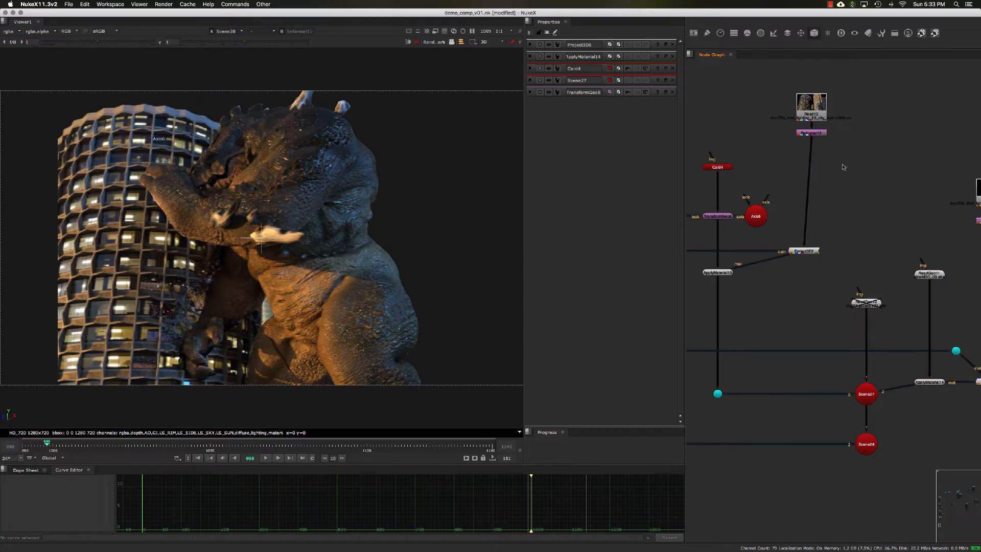
Lower the building's Read and Reformat nodes and align them vertically above the Project3D.
{"action": "left_click_drag", "start_coordinate": [847, 169], "coordinate": [759, 64]}
{"action": "left_click_drag", "start_coordinate": [802, 103], "coordinate": [798, 154]}
{"action": "middle_click_drag", "start_coordinate": [818, 181], "coordinate": [824, 149]}
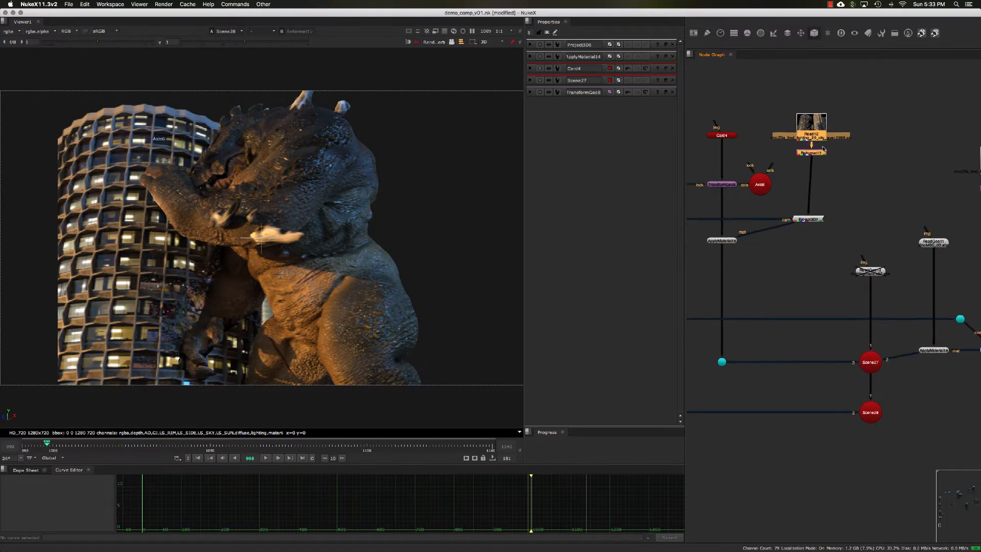
{"action": "left_click_drag", "start_coordinate": [815, 132], "coordinate": [811, 128]}
{"action": "left_click", "coordinate": [811, 128]}
{"action": "left_click", "coordinate": [837, 158]}
{"action": "left_click", "coordinate": [816, 218]}
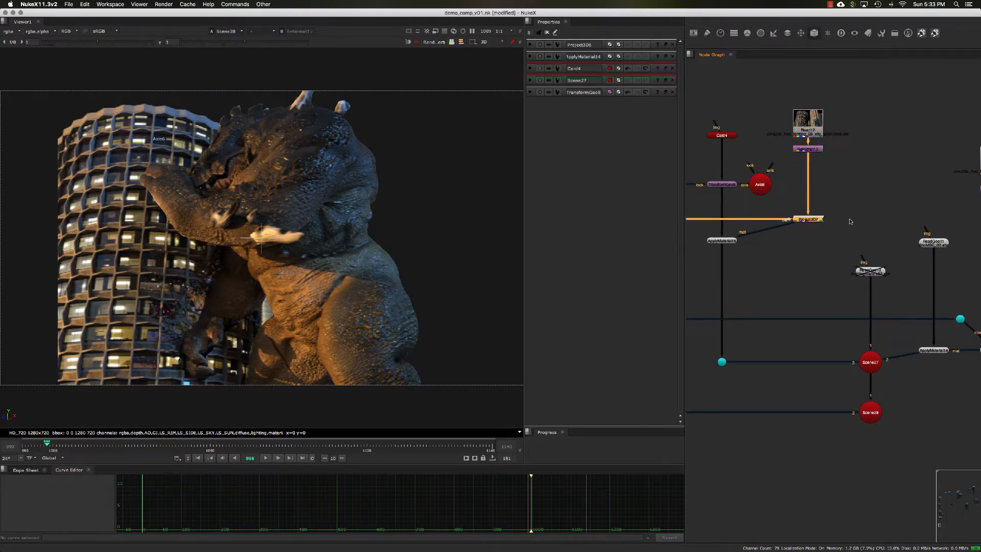
Open the card's TransformGeo and the creature's ApplyMaterial to compare their wireframes over the projections.
{"action": "middle_click_drag", "start_coordinate": [851, 222], "coordinate": [858, 194]}
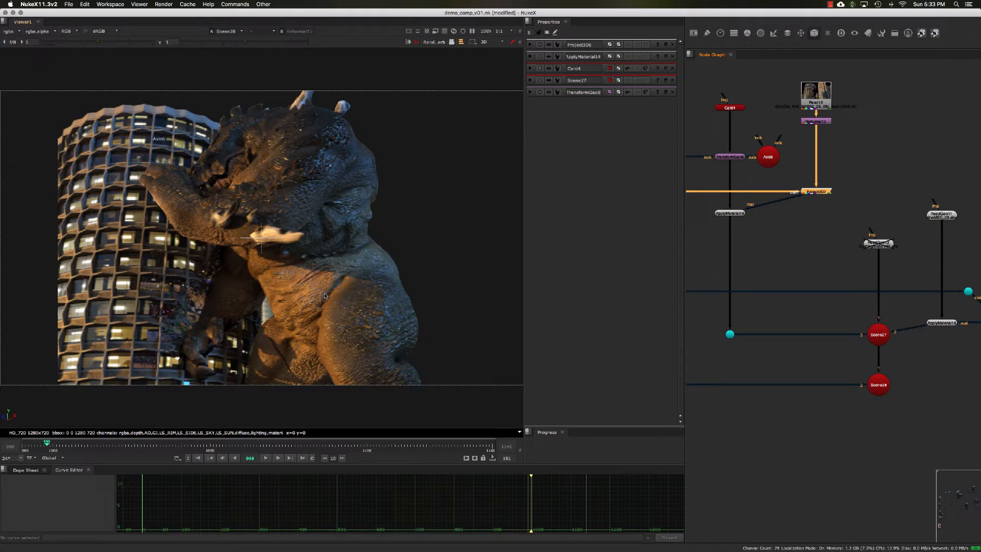
{"action": "middle_click_drag", "start_coordinate": [728, 185], "coordinate": [761, 197]}
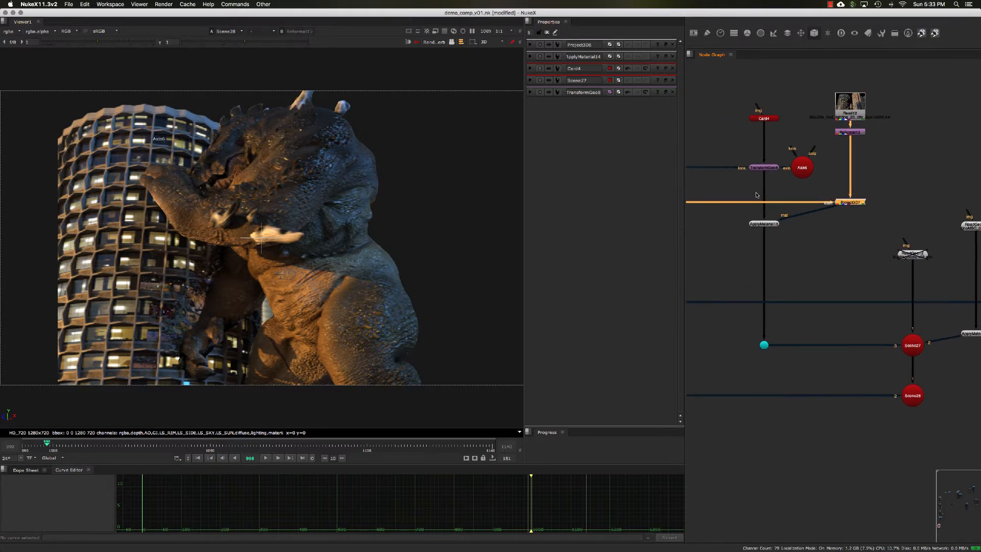
{"action": "double_click", "coordinate": [759, 169]}
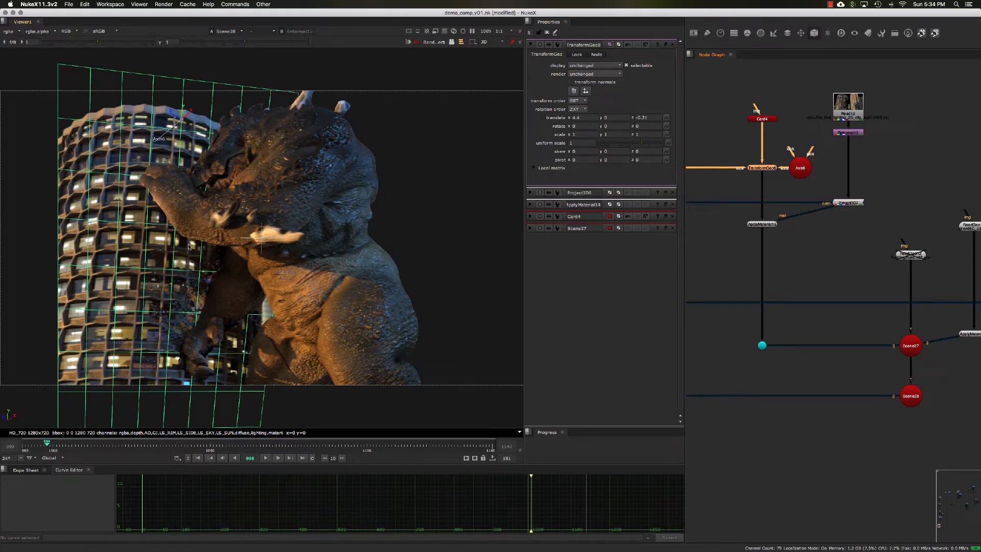
{"action": "middle_click_drag", "start_coordinate": [929, 195], "coordinate": [802, 180]}
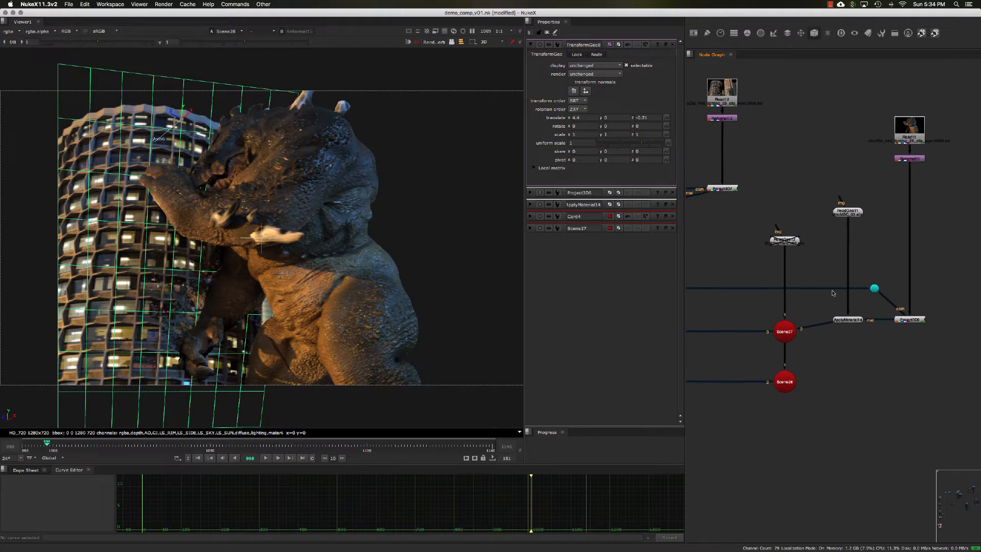
{"action": "double_click", "coordinate": [846, 320]}
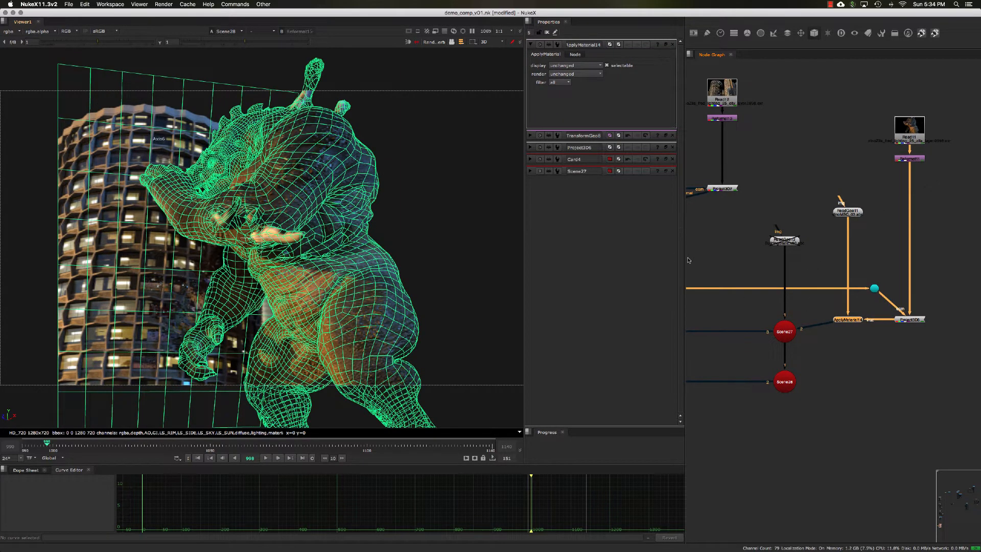
{"action": "left_click", "coordinate": [726, 249]}
Move both Scene nodes and their connecting Dots lower in the graph.
{"action": "middle_click_drag", "start_coordinate": [689, 320], "coordinate": [756, 247]}
{"action": "scroll", "coordinate": [756, 248], "scroll_direction": "down", "scroll_amount": 2}
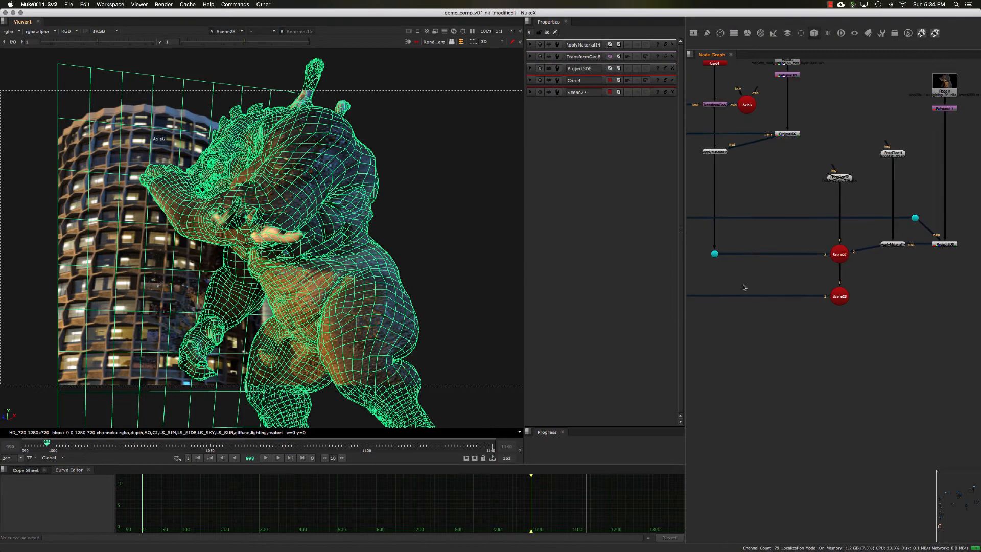
{"action": "middle_click_drag", "start_coordinate": [745, 287], "coordinate": [738, 246]}
{"action": "scroll", "coordinate": [759, 272], "scroll_direction": "down", "scroll_amount": 2}
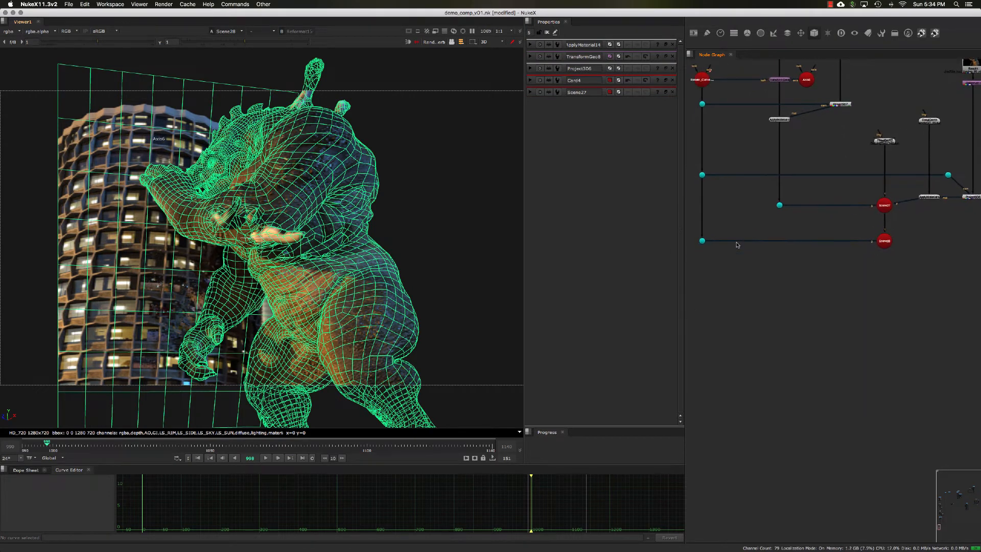
{"action": "middle_click_drag", "start_coordinate": [889, 268], "coordinate": [852, 277]}
{"action": "left_click_drag", "start_coordinate": [731, 198], "coordinate": [859, 292]}
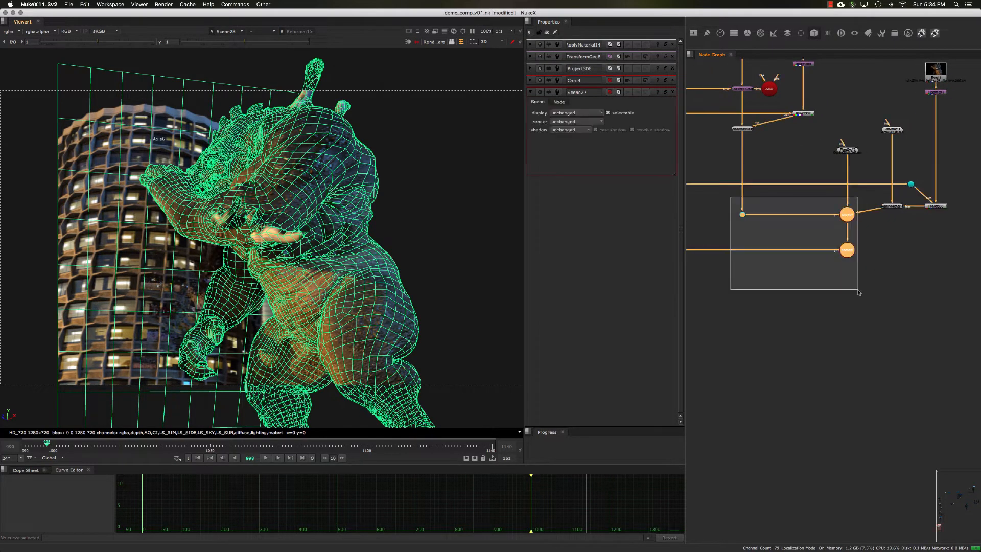
{"action": "middle_click_drag", "start_coordinate": [808, 280], "coordinate": [874, 269]}
{"action": "left_click_drag", "start_coordinate": [733, 242], "coordinate": [733, 267]}
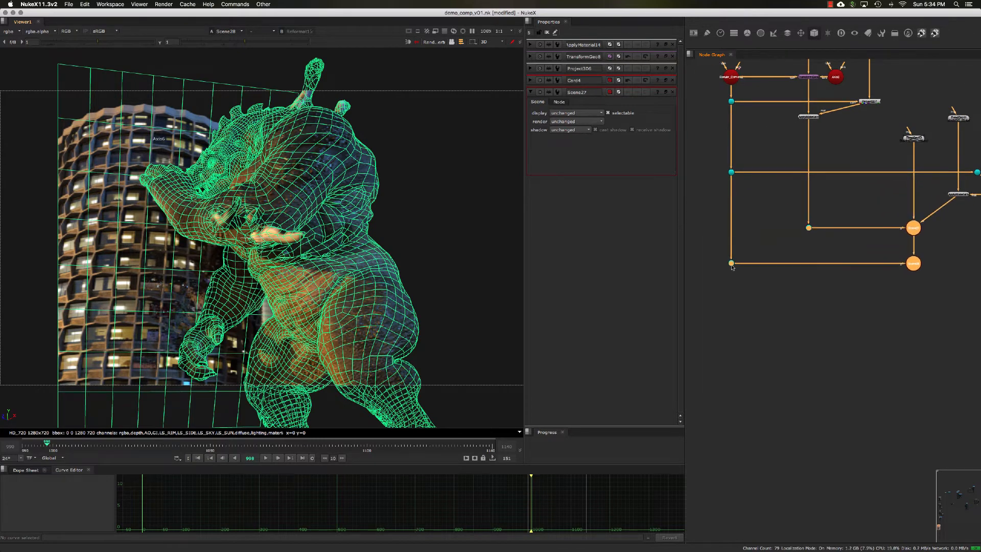
Route the creature ApplyMaterial's connection to Scene27 through a Dot aligned with the Scene node.
{"action": "middle_click_drag", "start_coordinate": [978, 243], "coordinate": [846, 240]}
{"action": "left_click", "coordinate": [847, 241]}
{"action": "left_click_drag", "start_coordinate": [802, 209], "coordinate": [825, 222], "text": "ctrl"}
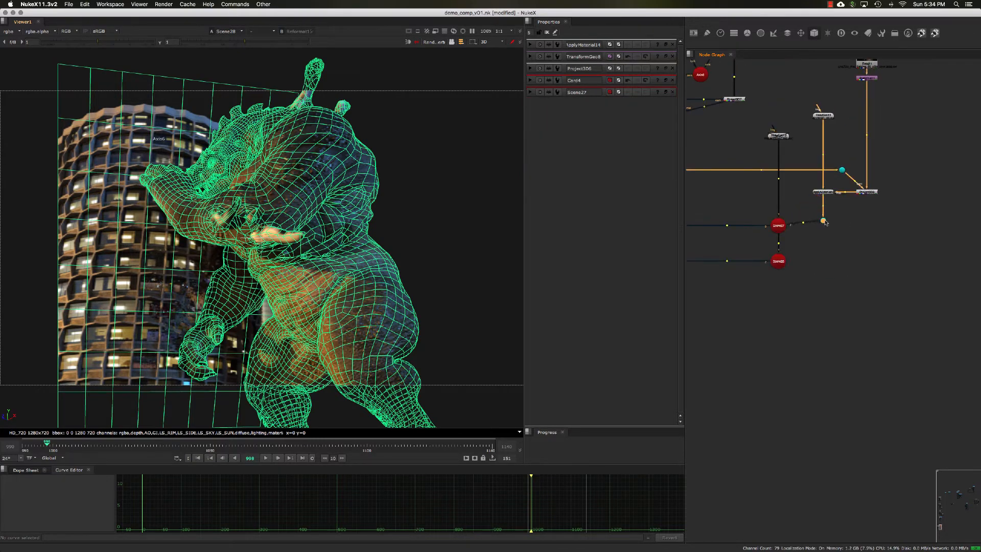
{"action": "left_click", "coordinate": [847, 226]}
{"action": "scroll", "coordinate": [851, 227], "scroll_direction": "up", "scroll_amount": 5}
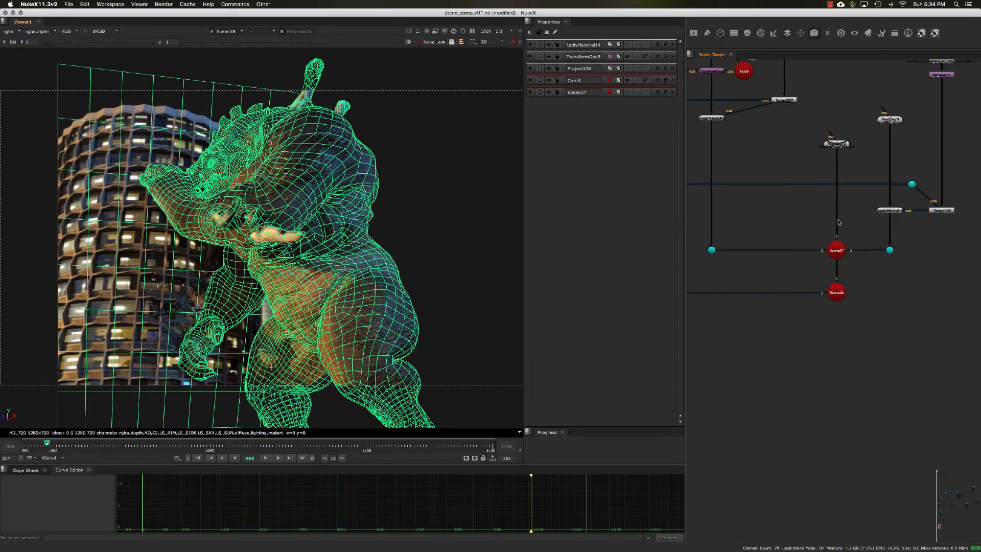
Switch the viewer to 2D and add a ScanlineRender node below Scene28.
{"action": "key", "text": "Tab"}
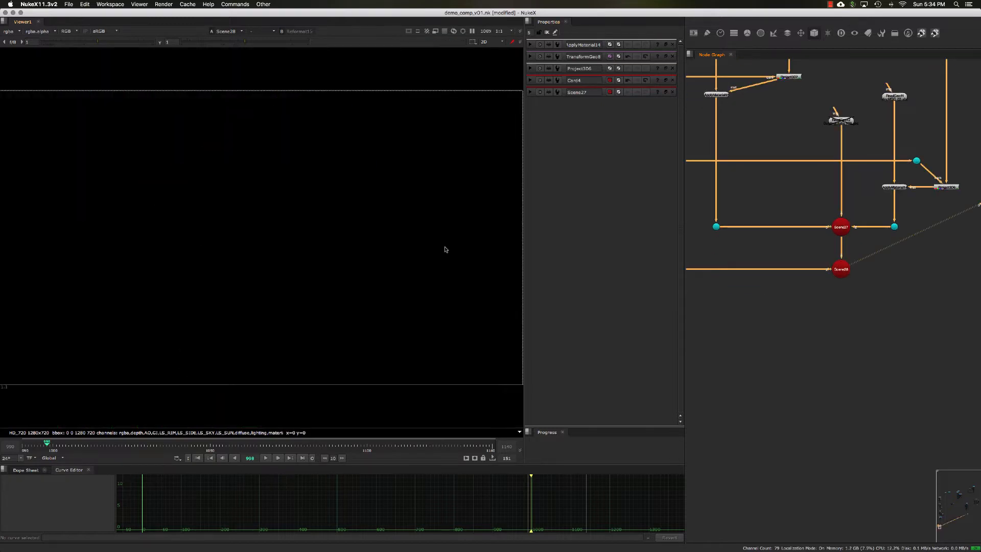
{"action": "left_click", "coordinate": [839, 301]}
{"action": "middle_click_drag", "start_coordinate": [836, 322], "coordinate": [824, 298]}
{"action": "key", "text": "Tab"}
{"action": "type", "text": "scan"}
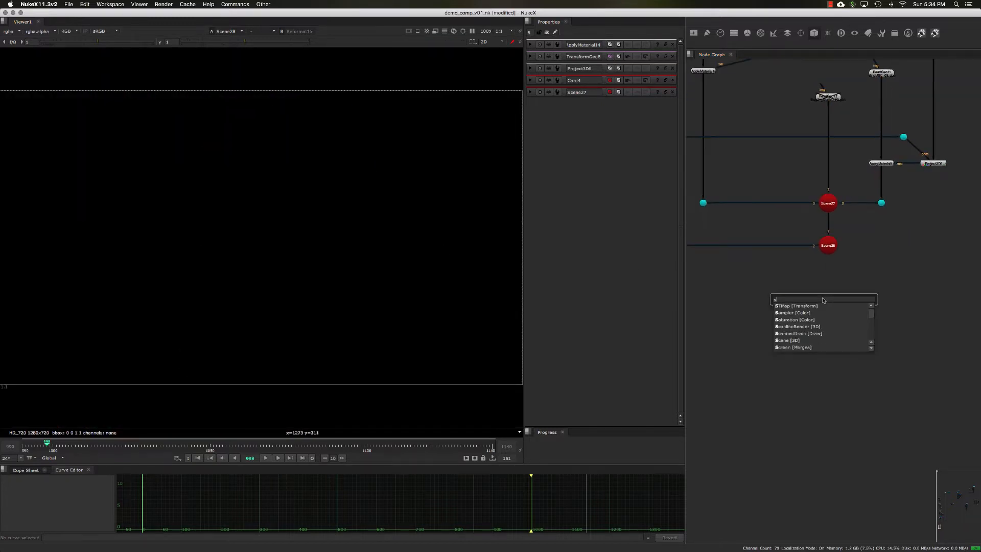
{"action": "key", "text": "Return"}
Connect the ScanlineRender's object input to Scene28 and its cam input to Render_Camera2's lowest Dot.
{"action": "scroll", "coordinate": [827, 293], "scroll_direction": "up", "scroll_amount": 4}
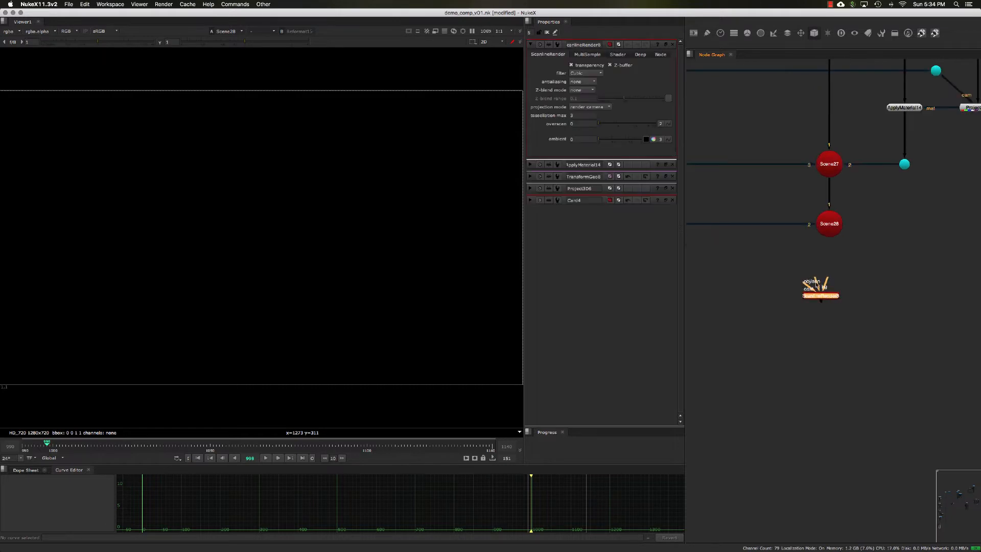
{"action": "left_click_drag", "start_coordinate": [818, 283], "coordinate": [836, 223]}
{"action": "middle_click_drag", "start_coordinate": [809, 297], "coordinate": [852, 277]}
{"action": "scroll", "coordinate": [852, 279], "scroll_direction": "down", "scroll_amount": 2}
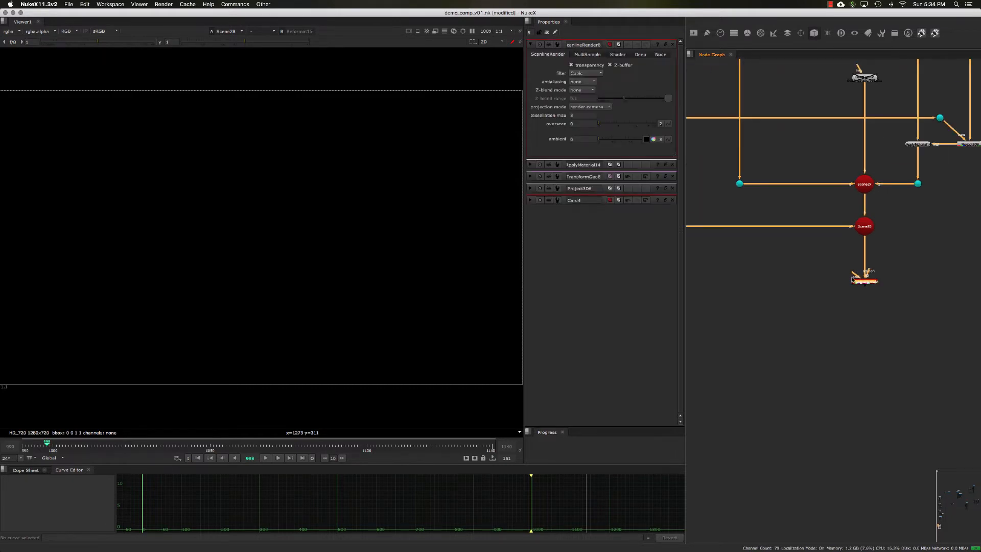
{"action": "left_click_drag", "start_coordinate": [843, 272], "coordinate": [735, 234]}
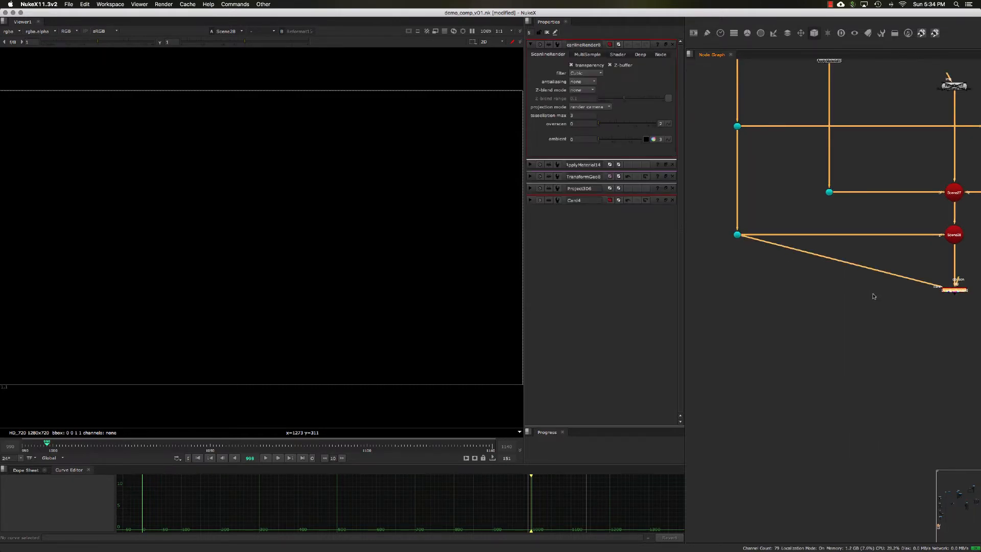
View the ScanlineRender's output and check its alpha channel.
{"action": "left_click", "coordinate": [845, 285]}
{"action": "key", "text": "1"}
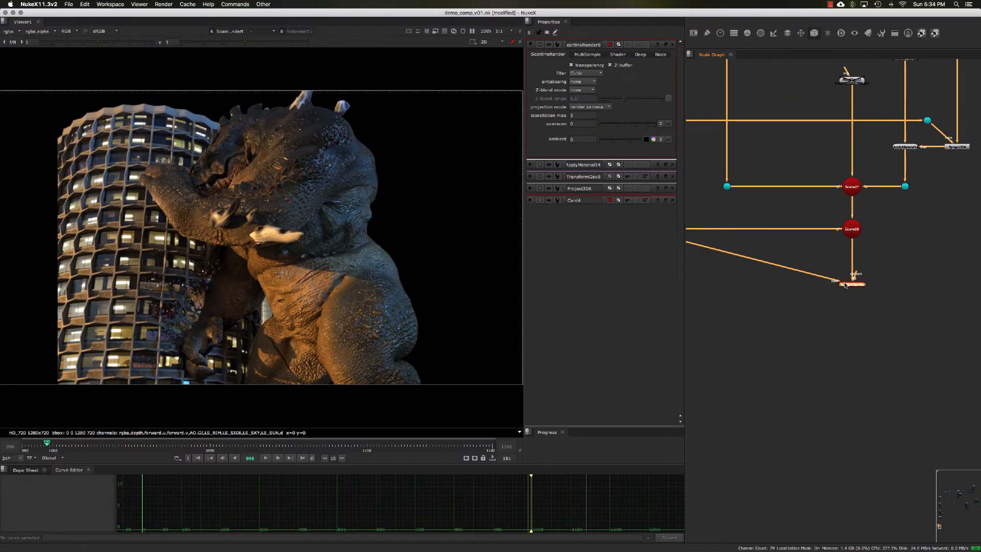
{"action": "middle_click_drag", "start_coordinate": [898, 273], "coordinate": [831, 281]}
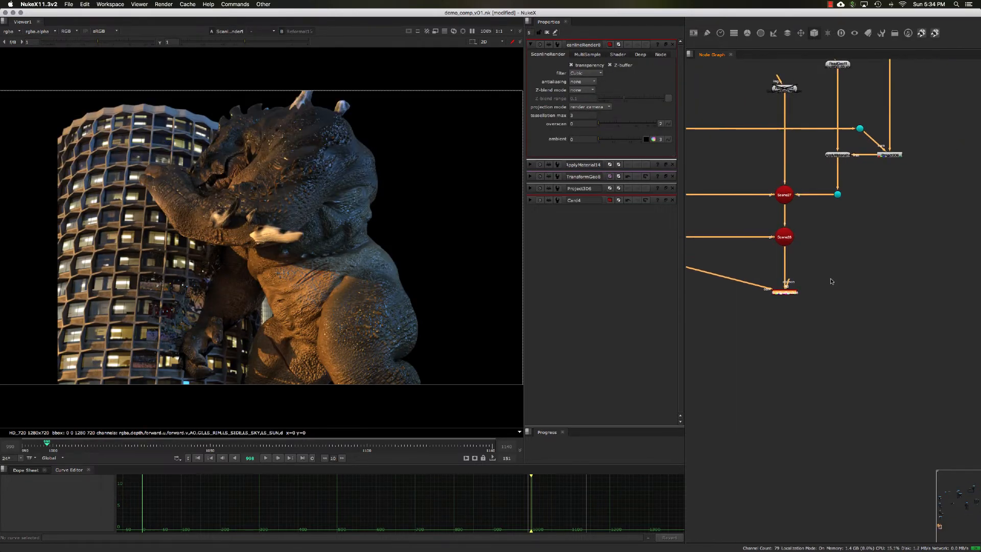
{"action": "key", "text": "a"}
Compare the ScanlineRender's alpha channel with its full-colour image.
{"action": "key", "text": "a"}
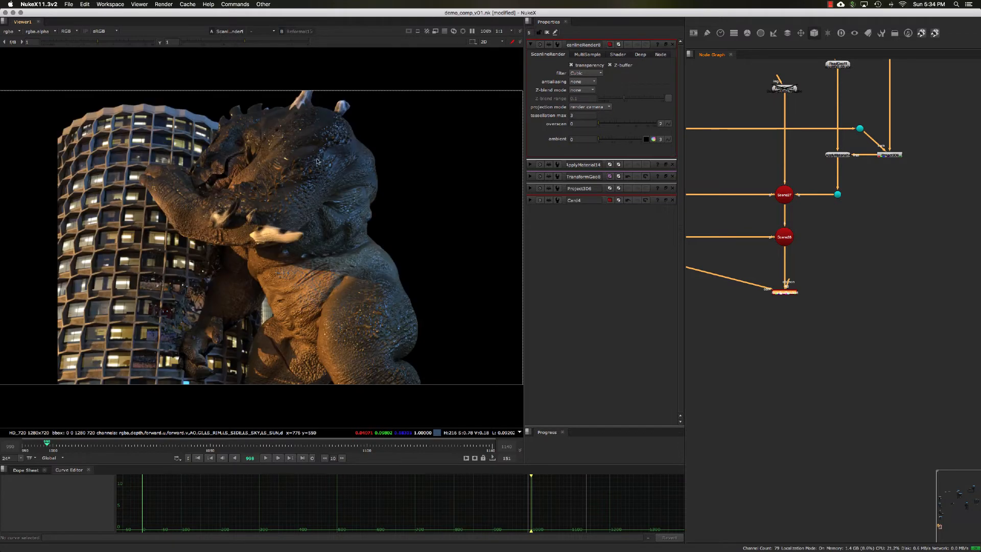
{"action": "key", "text": "a"}
{"action": "key", "text": "a"}
{"action": "key", "text": "a"}
{"action": "key", "text": "a"}
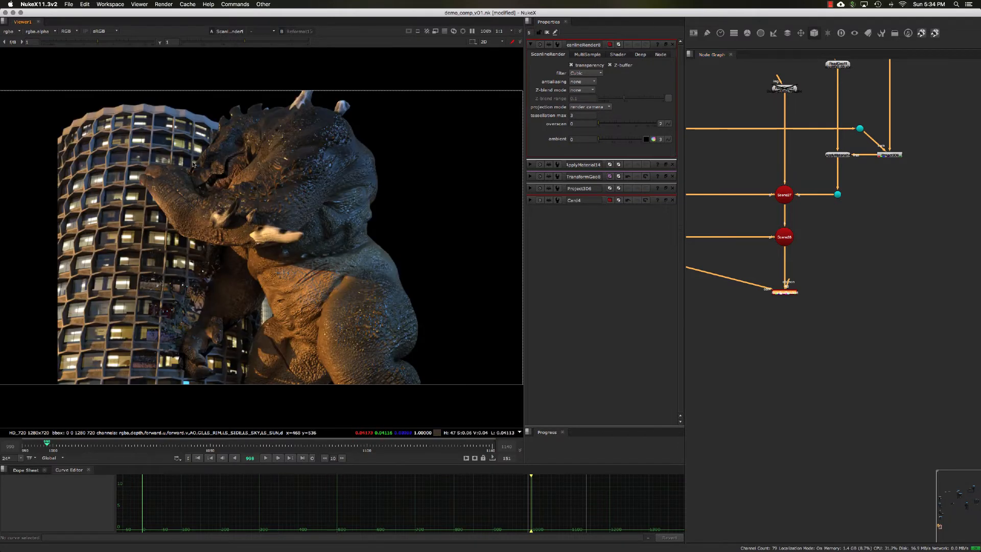
Add a RayRender node beside the ScanlineRender in the node graph.
{"action": "left_click", "coordinate": [792, 290]}
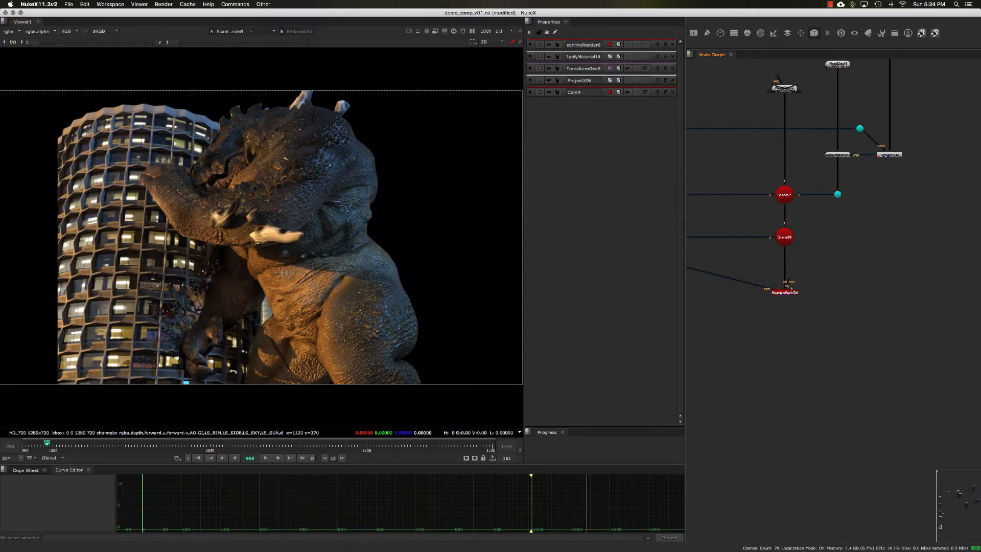
{"action": "left_click", "coordinate": [785, 294]}
{"action": "left_click", "coordinate": [813, 279]}
{"action": "middle_click_drag", "start_coordinate": [807, 289], "coordinate": [815, 293]}
{"action": "scroll", "coordinate": [816, 290], "scroll_direction": "up", "scroll_amount": 3}
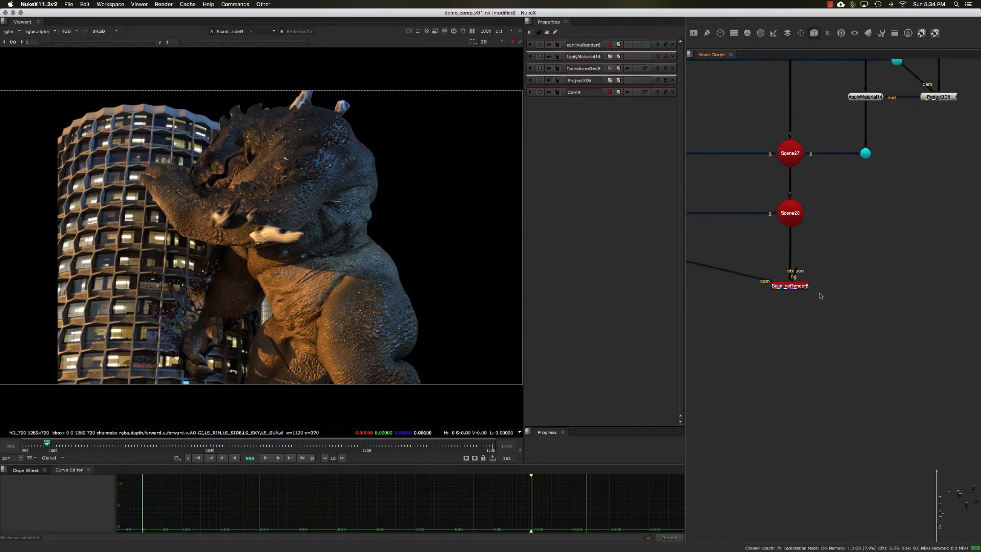
{"action": "left_click_drag", "start_coordinate": [836, 304], "coordinate": [764, 275]}
{"action": "left_click", "coordinate": [832, 314]}
{"action": "middle_click_drag", "start_coordinate": [831, 291], "coordinate": [813, 292]}
{"action": "key", "text": "Tab"}
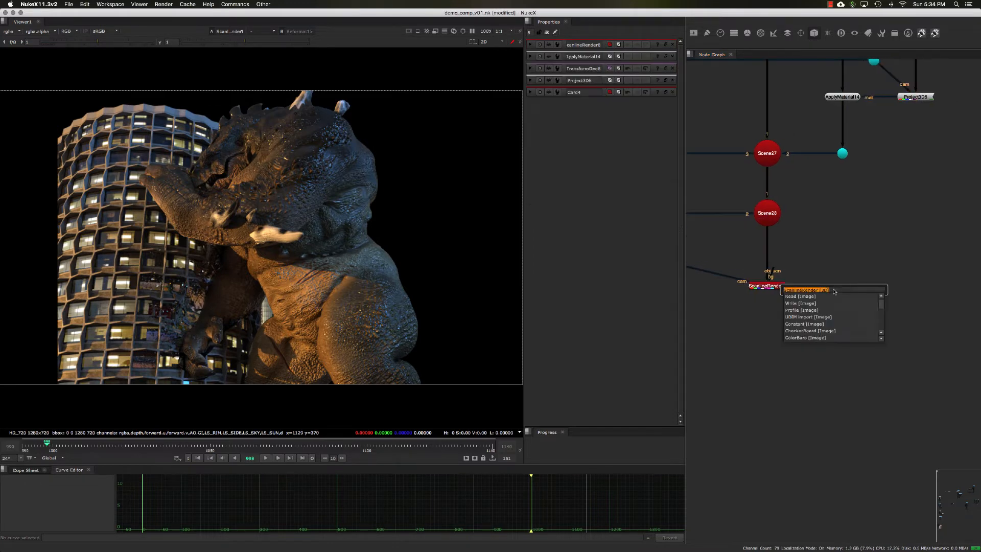
{"action": "type", "text": "ra"}
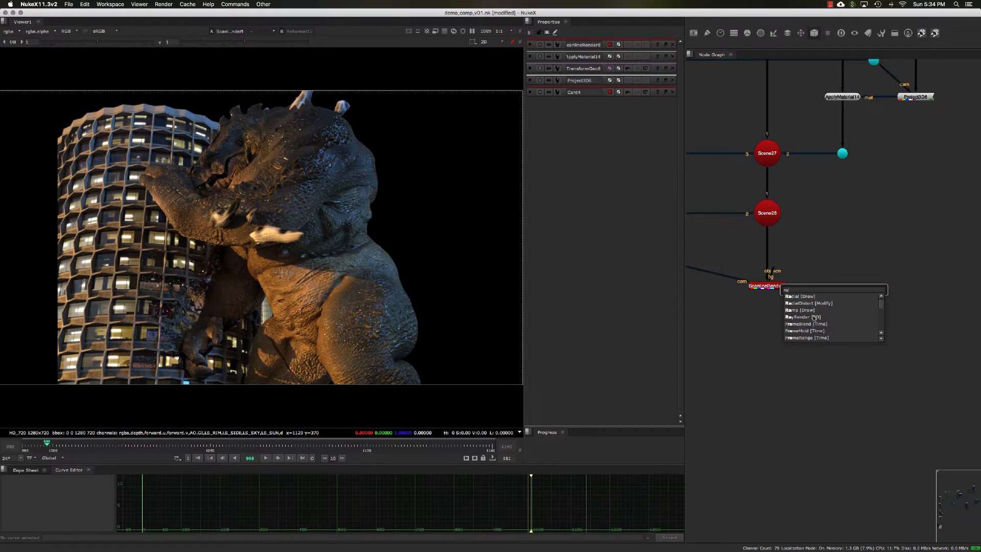
{"action": "type", "text": "y"}
{"action": "key", "text": "Return"}
Connect the RayRender's obj/scn input to Scene28 and move the ScanlineRender aside.
{"action": "left_click_drag", "start_coordinate": [831, 267], "coordinate": [768, 213]}
{"action": "middle_click_drag", "start_coordinate": [757, 282], "coordinate": [813, 274]}
{"action": "left_click", "coordinate": [813, 274]}
{"action": "left_click_drag", "start_coordinate": [813, 274], "coordinate": [761, 276]}
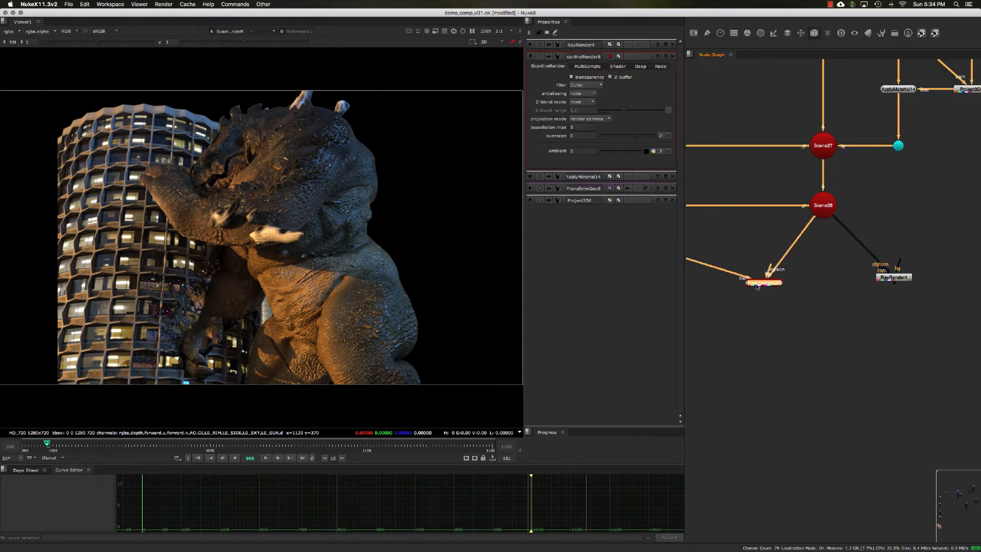
Connect the RayRender's cam input to the render camera's lowest Dot, place the node directly below Scene28 and view its output.
{"action": "left_click_drag", "start_coordinate": [884, 279], "coordinate": [779, 257]}
{"action": "middle_click_drag", "start_coordinate": [780, 257], "coordinate": [884, 273]}
{"action": "left_click_drag", "start_coordinate": [885, 273], "coordinate": [694, 230]}
{"action": "middle_click_drag", "start_coordinate": [694, 230], "coordinate": [790, 228]}
{"action": "left_click_drag", "start_coordinate": [791, 228], "coordinate": [719, 220]}
{"action": "middle_click_drag", "start_coordinate": [854, 285], "coordinate": [685, 261]}
{"action": "left_click_drag", "start_coordinate": [891, 270], "coordinate": [793, 273]}
{"action": "left_click_drag", "start_coordinate": [922, 298], "coordinate": [824, 255]}
{"action": "key", "text": "1"}
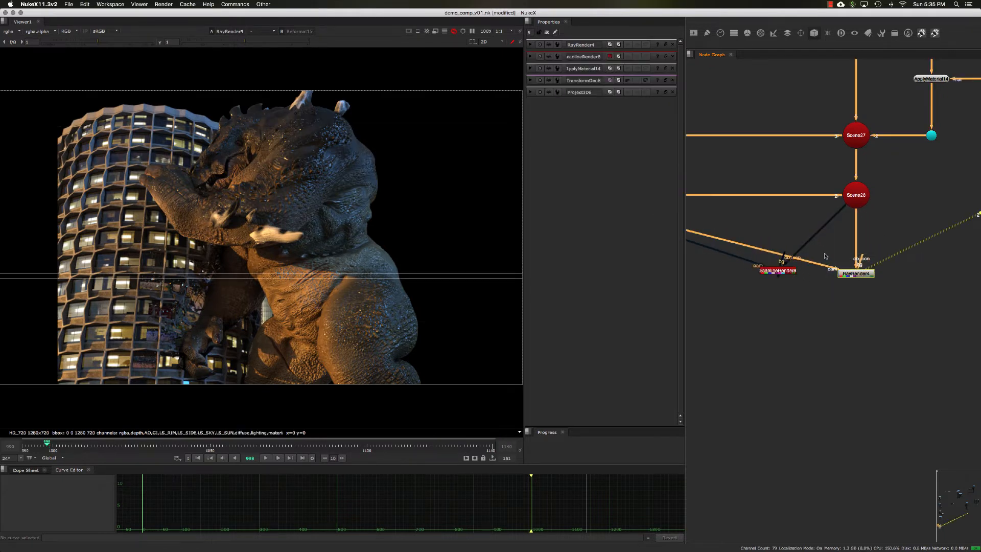
Compare the settings and connections of the ScanlineRender and RayRender nodes.
{"action": "left_click", "coordinate": [787, 274]}
{"action": "left_click", "coordinate": [858, 274]}
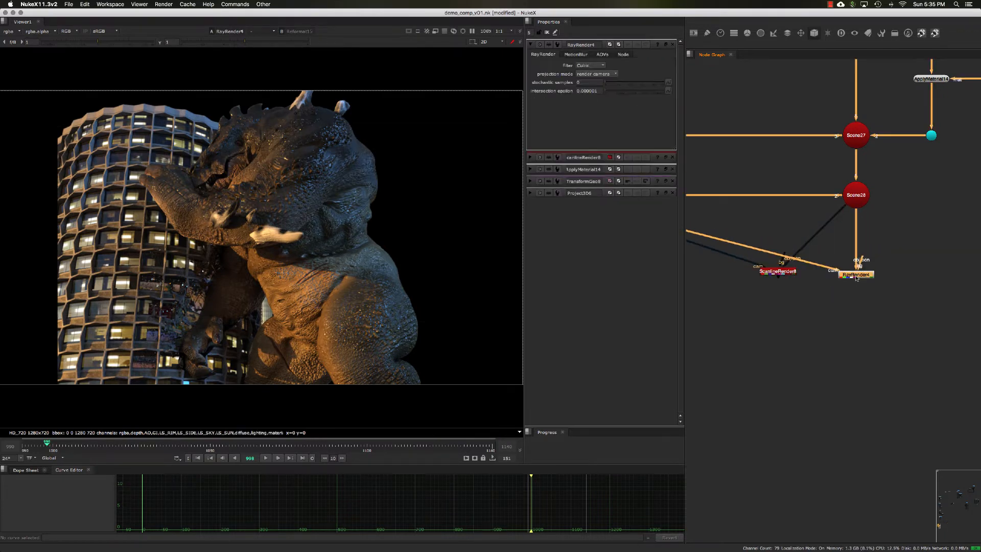
{"action": "left_click", "coordinate": [806, 288]}
{"action": "left_click", "coordinate": [789, 273]}
{"action": "left_click", "coordinate": [812, 292]}
{"action": "left_click", "coordinate": [847, 276]}
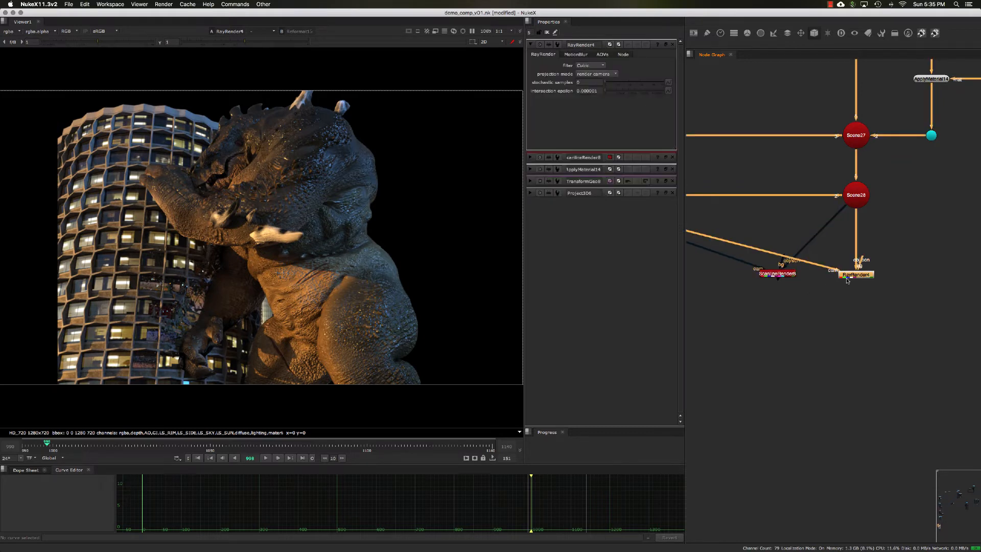
{"action": "left_click_drag", "start_coordinate": [860, 277], "coordinate": [856, 282]}
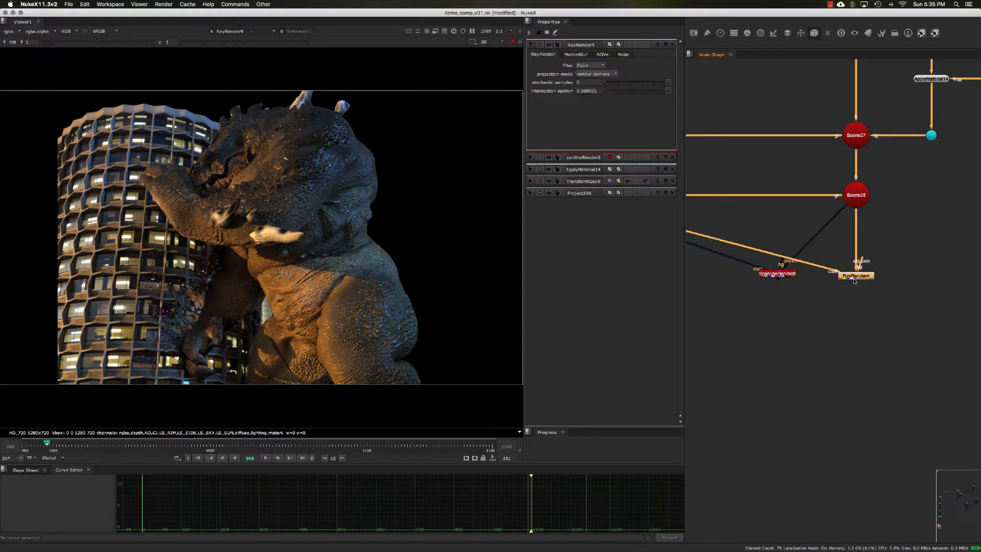
{"action": "left_click", "coordinate": [783, 276]}
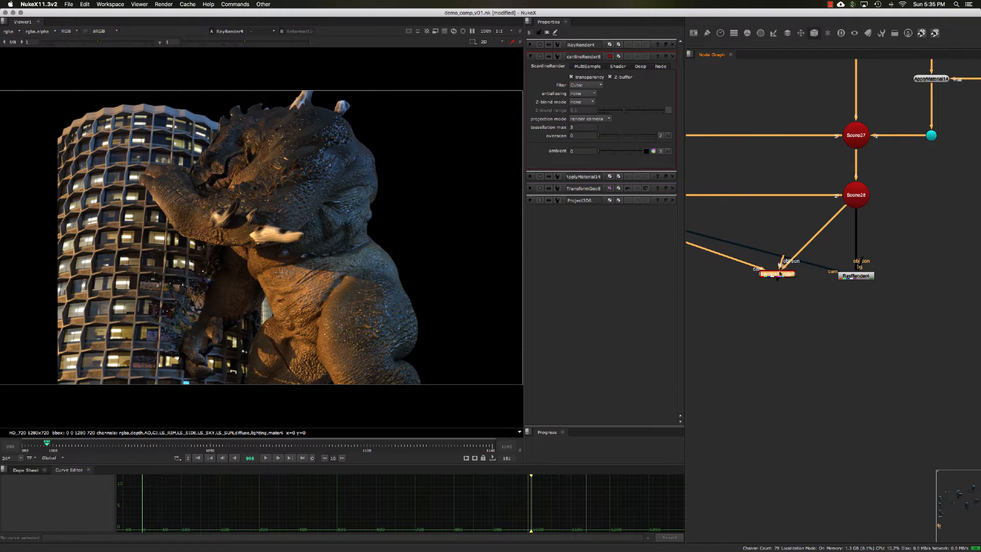
{"action": "middle_click_drag", "start_coordinate": [801, 242], "coordinate": [801, 257]}
{"action": "left_click", "coordinate": [818, 256]}
Add a Reflection node and insert it between Project3D7 and ApplyMaterial15 in the building branch.
{"action": "scroll", "coordinate": [818, 256], "scroll_direction": "down", "scroll_amount": 5}
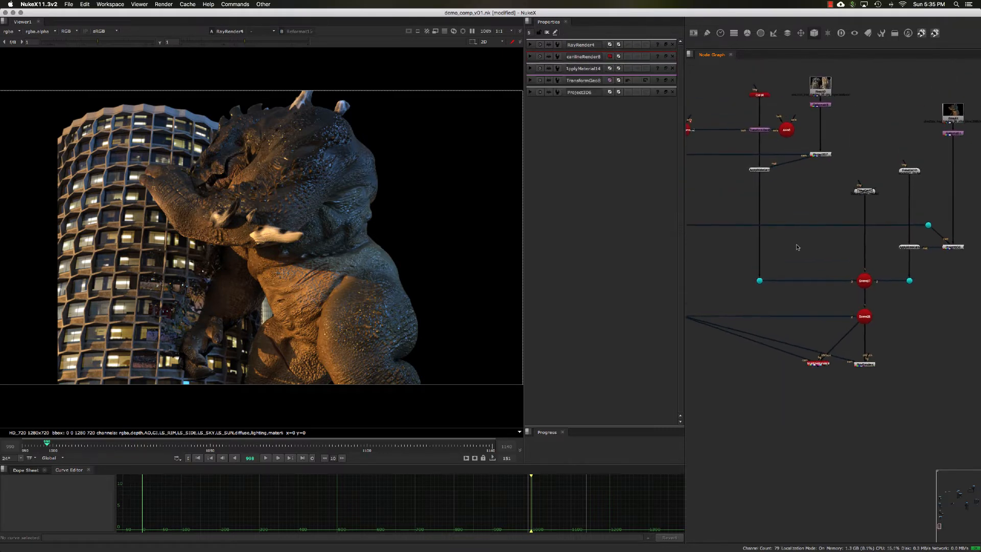
{"action": "left_click", "coordinate": [770, 212]}
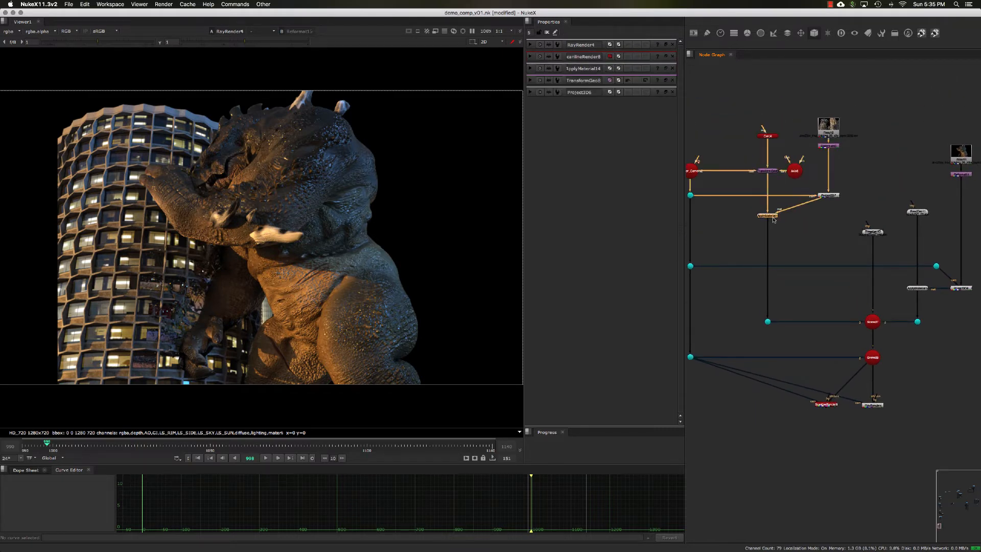
{"action": "scroll", "coordinate": [787, 221], "scroll_direction": "up", "scroll_amount": 3}
{"action": "mouse_move", "coordinate": [792, 226]}
{"action": "middle_mouse_down"}
{"action": "mouse_move", "coordinate": [833, 237]}
{"action": "mouse_move", "coordinate": [810, 249]}
{"action": "mouse_move", "coordinate": [805, 235]}
{"action": "middle_mouse_up"}
{"action": "scroll", "coordinate": [849, 240], "scroll_direction": "up", "scroll_amount": 3}
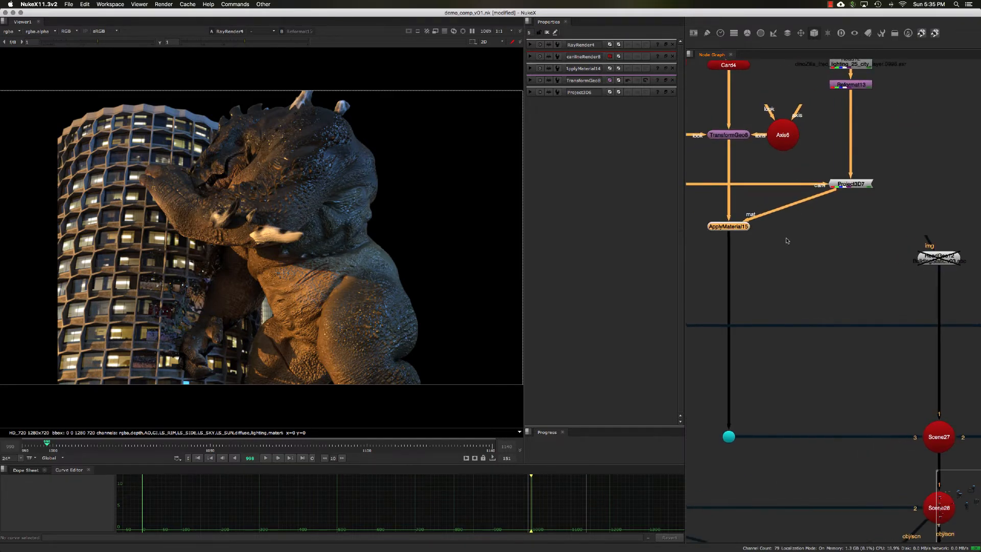
{"action": "left_click_drag", "start_coordinate": [787, 247], "coordinate": [695, 211]}
{"action": "middle_click_drag", "start_coordinate": [828, 238], "coordinate": [806, 234]}
{"action": "left_click", "coordinate": [806, 234]}
{"action": "key", "text": "Tab"}
{"action": "type", "text": "ref"}
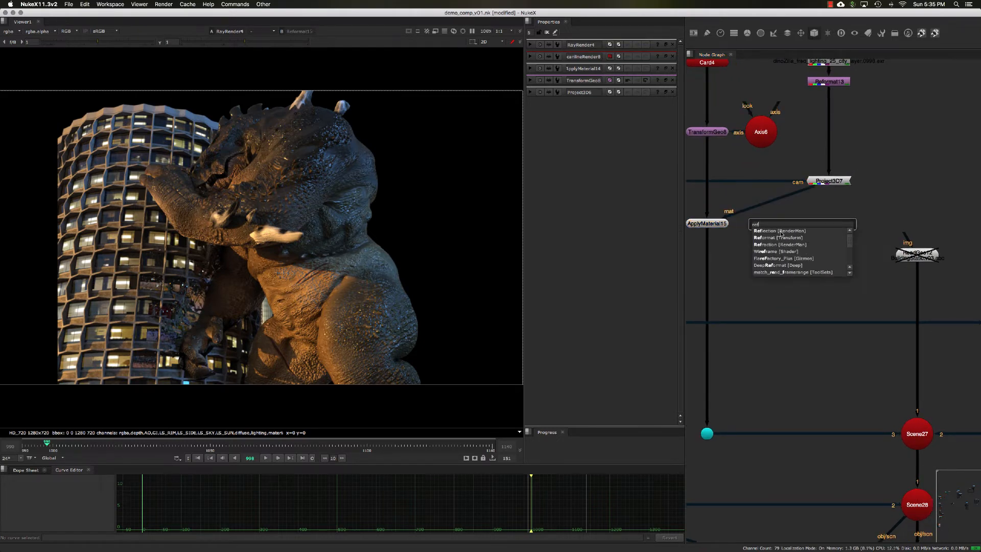
{"action": "left_click", "coordinate": [781, 232]}
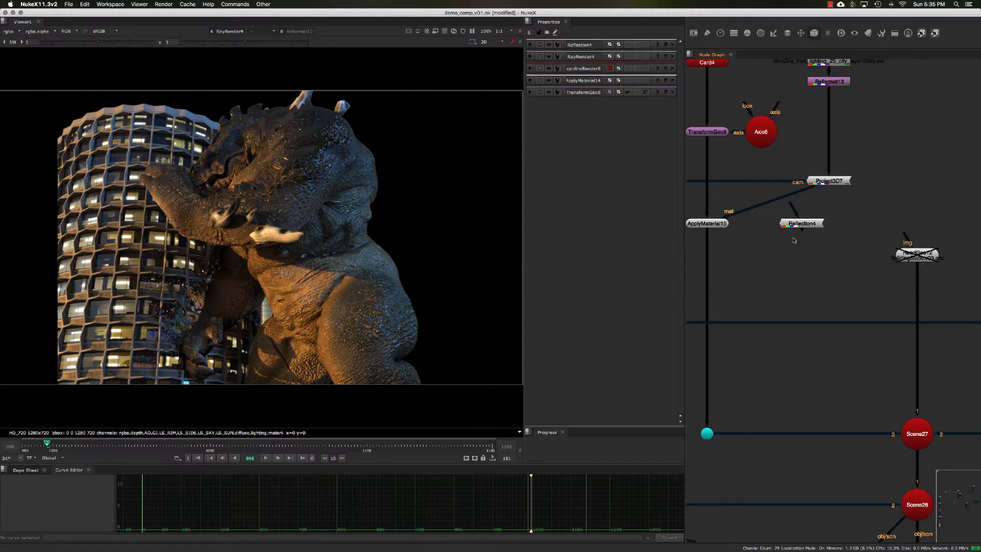
{"action": "left_click_drag", "start_coordinate": [804, 224], "coordinate": [830, 229]}
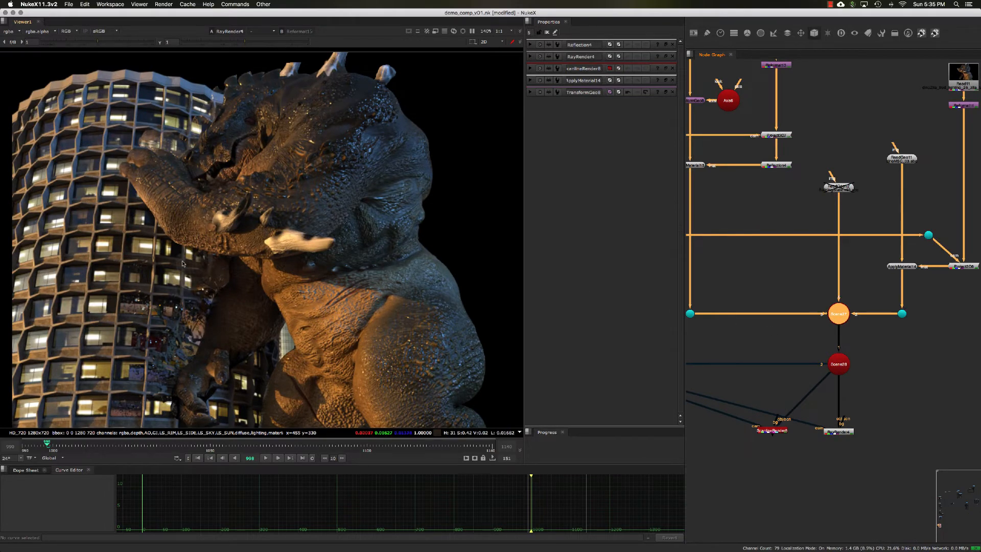
Inspect the building's reflections in the render and open RayRender4's properties in a floating window.
{"action": "middle_click_drag", "start_coordinate": [238, 319], "coordinate": [256, 310]}
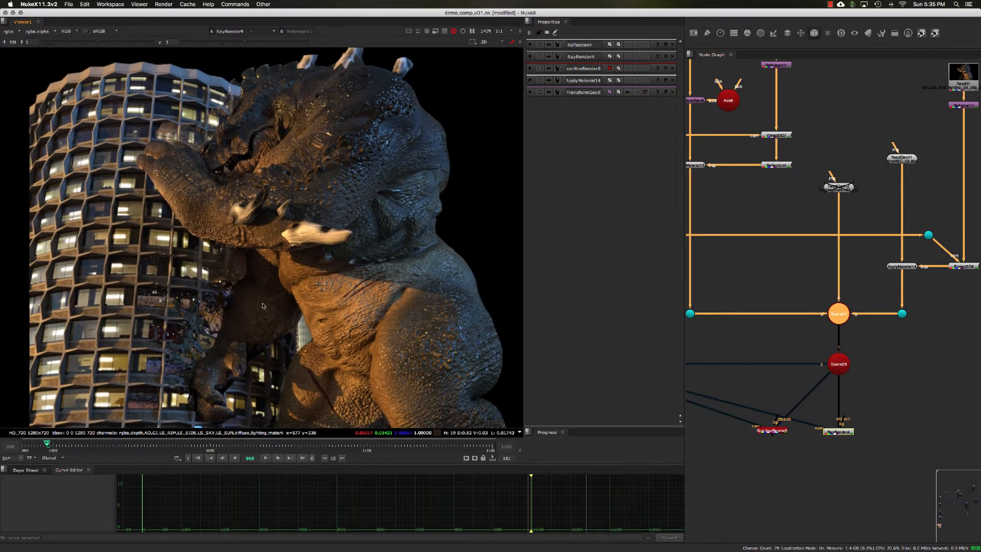
{"action": "scroll", "coordinate": [256, 311], "scroll_direction": "down", "scroll_amount": 1}
{"action": "middle_click_drag", "start_coordinate": [772, 348], "coordinate": [780, 256]}
{"action": "left_click", "coordinate": [782, 312]}
{"action": "double_click", "coordinate": [792, 360]}
{"action": "left_click_drag", "start_coordinate": [792, 359], "coordinate": [772, 357]}
{"action": "middle_click_drag", "start_coordinate": [824, 385], "coordinate": [804, 383]}
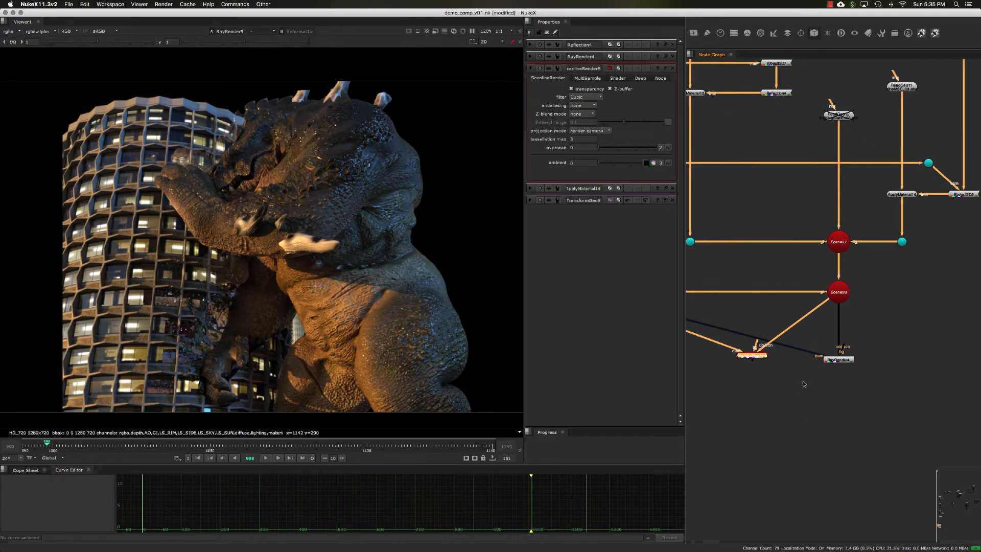
{"action": "double_click", "coordinate": [833, 360]}
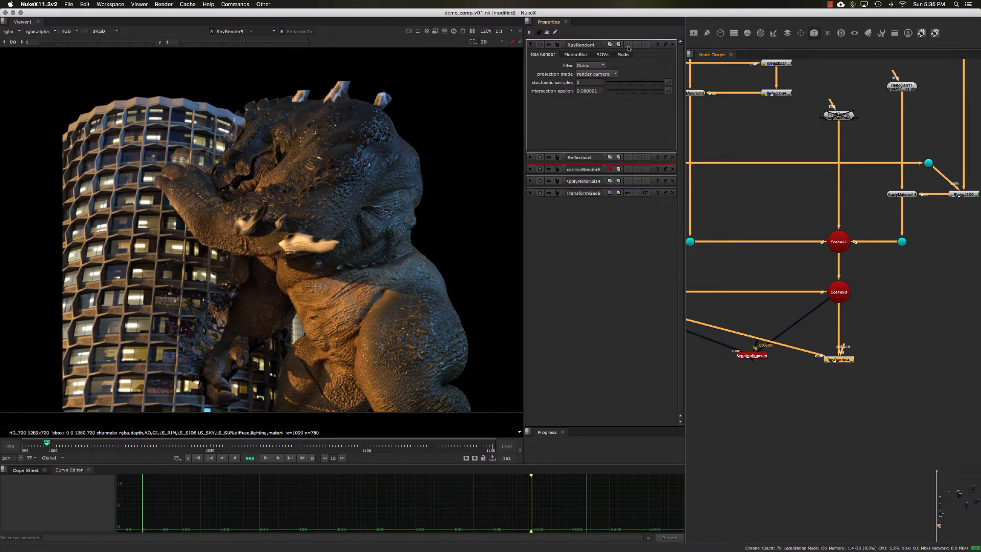
{"action": "left_click", "coordinate": [666, 45]}
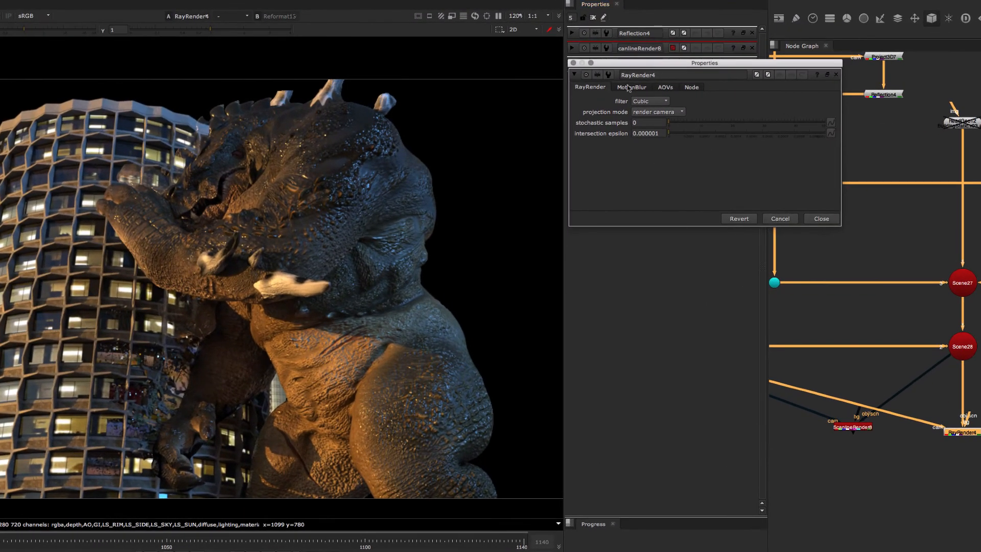
Enable AOV output on RayRender4 and assign its reflection AOV to a new layer named reflect, keeping AOV removal from the beauty pass enabled.
{"action": "left_click", "coordinate": [664, 88]}
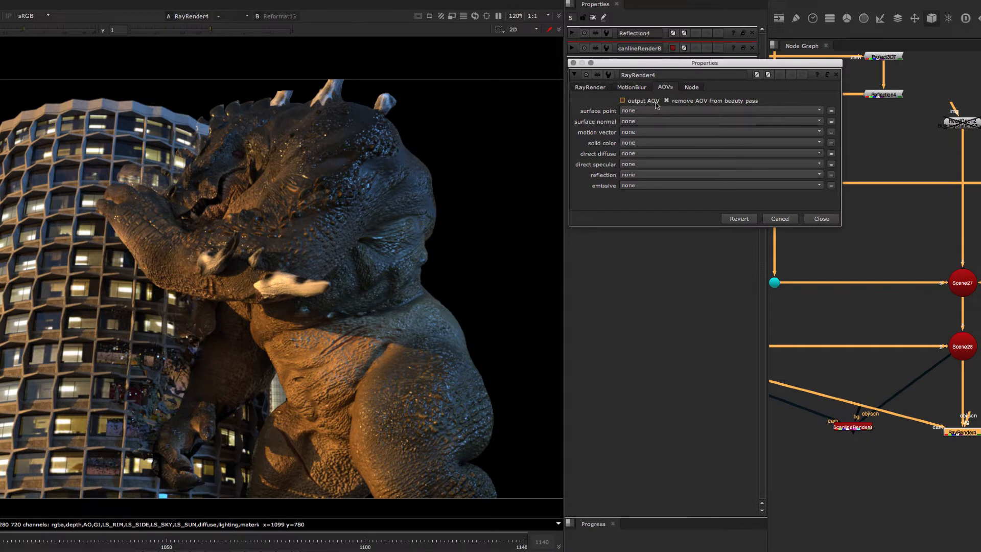
{"action": "left_click", "coordinate": [633, 102]}
{"action": "left_click", "coordinate": [645, 175]}
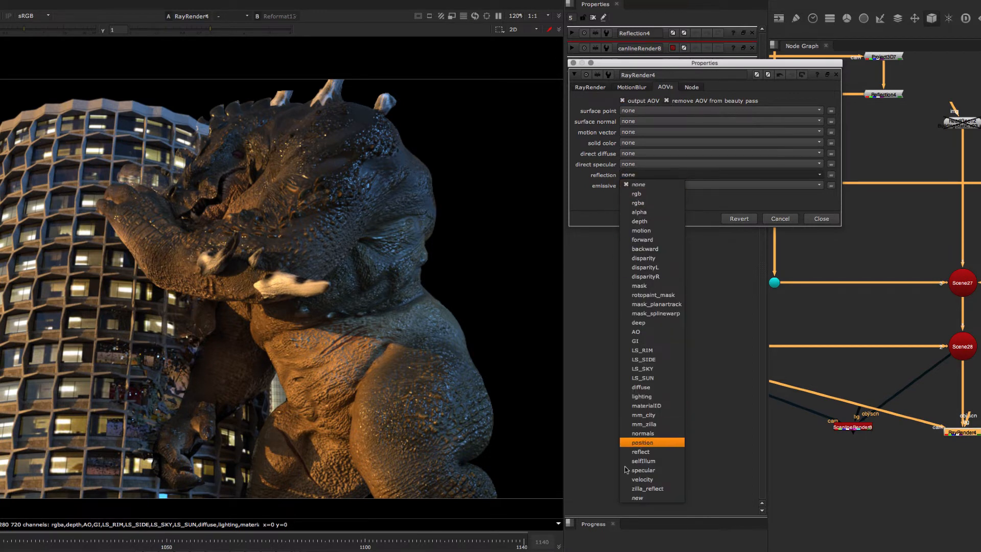
{"action": "left_click", "coordinate": [638, 498]}
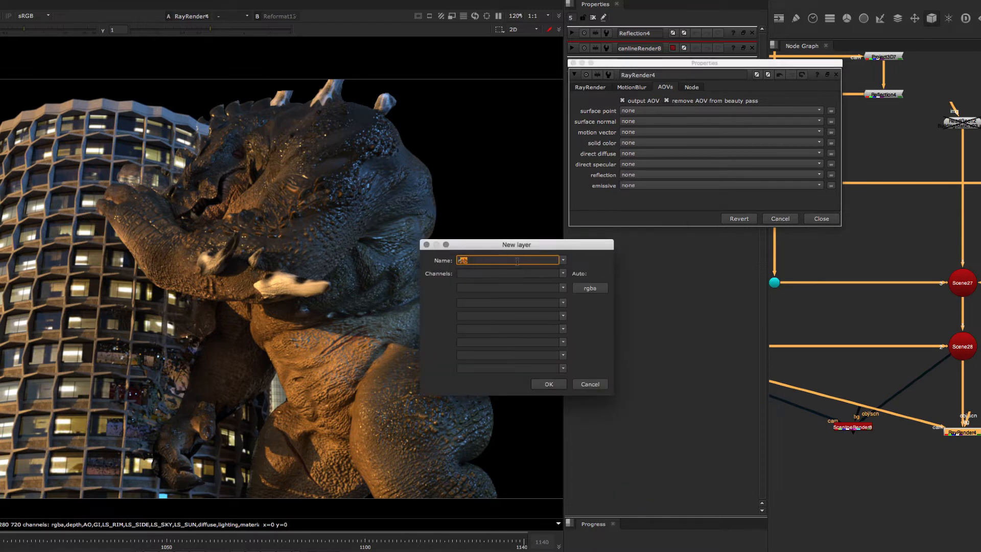
{"action": "key", "text": "Tab"}
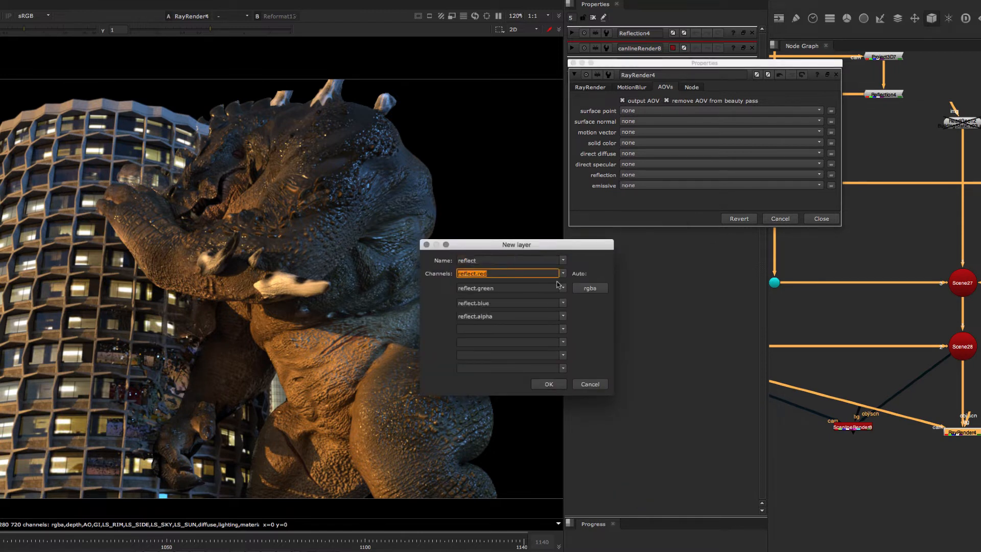
{"action": "left_click", "coordinate": [549, 384]}
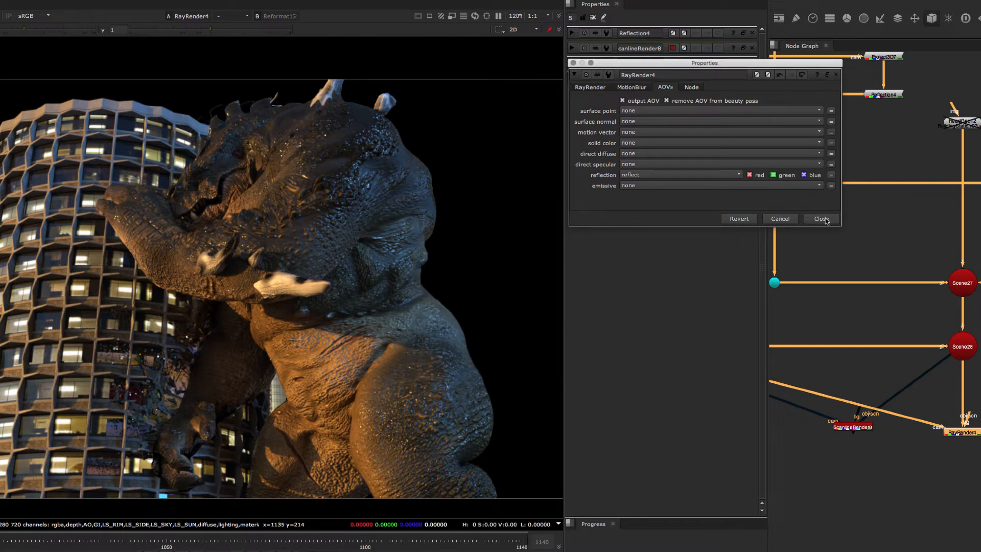
{"action": "left_click", "coordinate": [667, 101]}
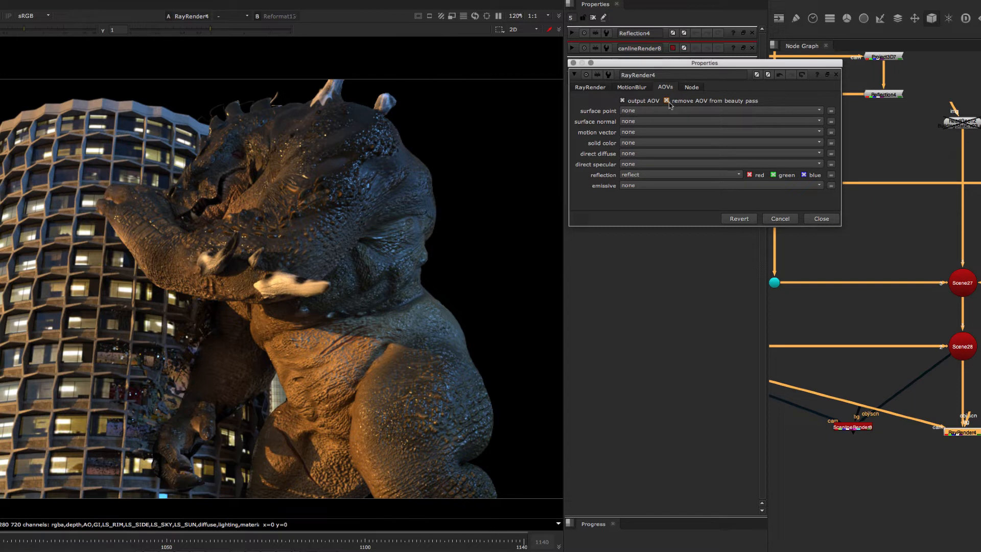
{"action": "left_click", "coordinate": [822, 219]}
Delete the ScanlineRender node so that RayRender4 is the only renderer below Scene28.
{"action": "scroll", "coordinate": [876, 308], "scroll_direction": "up", "scroll_amount": 5}
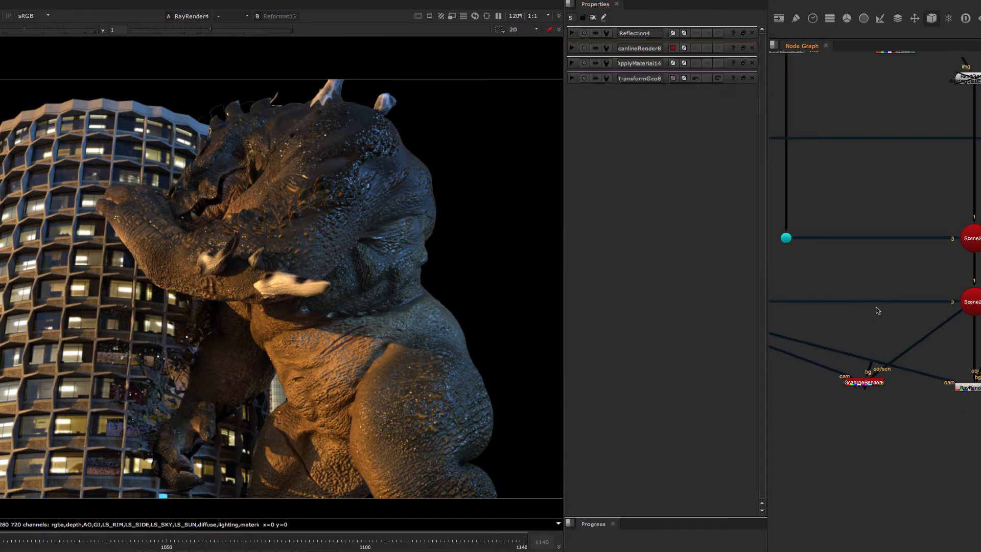
{"action": "double_click", "coordinate": [891, 294]}
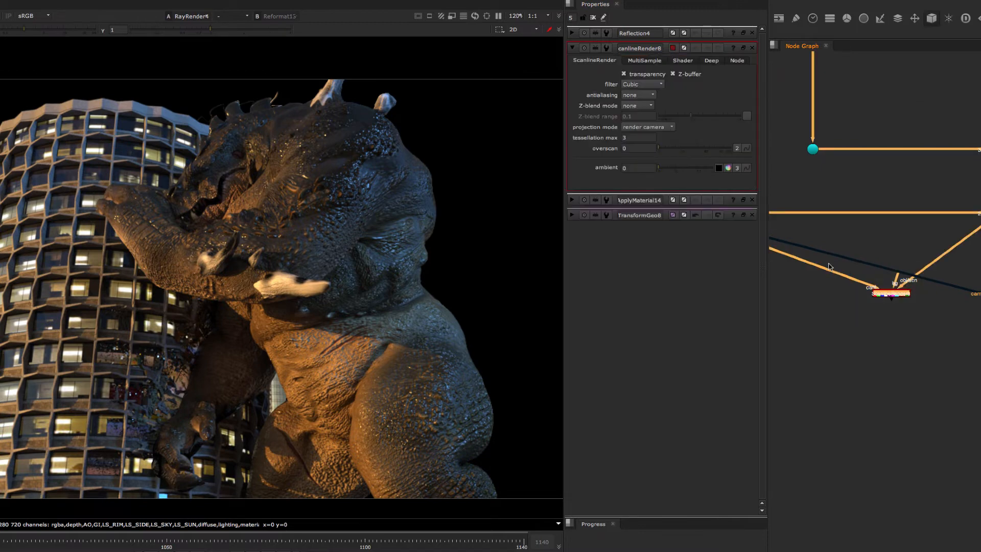
{"action": "key", "text": "Delete"}
{"action": "middle_click_drag", "start_coordinate": [971, 294], "coordinate": [915, 268]}
{"action": "left_click", "coordinate": [945, 274]}
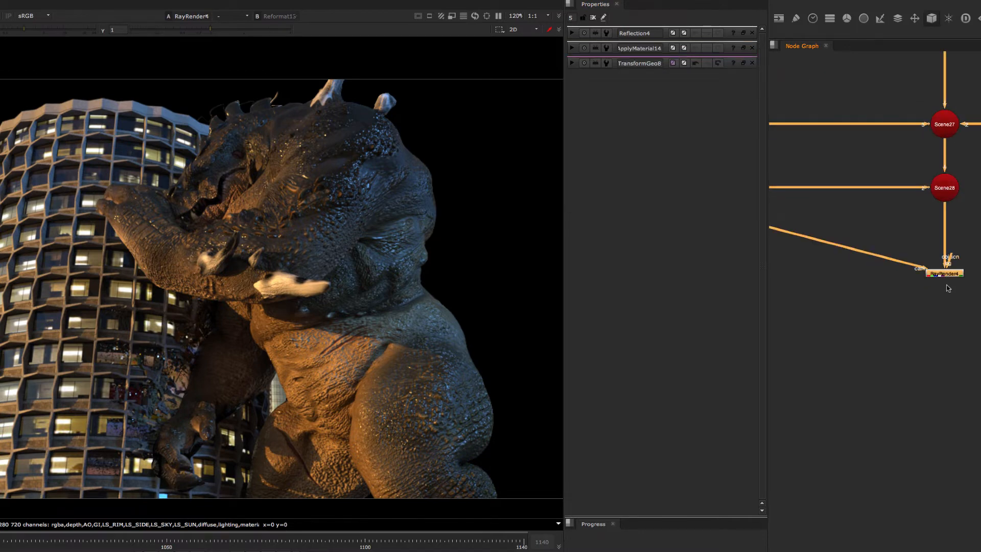
{"action": "left_click", "coordinate": [946, 298]}
{"action": "middle_click_drag", "start_coordinate": [937, 301], "coordinate": [964, 287]}
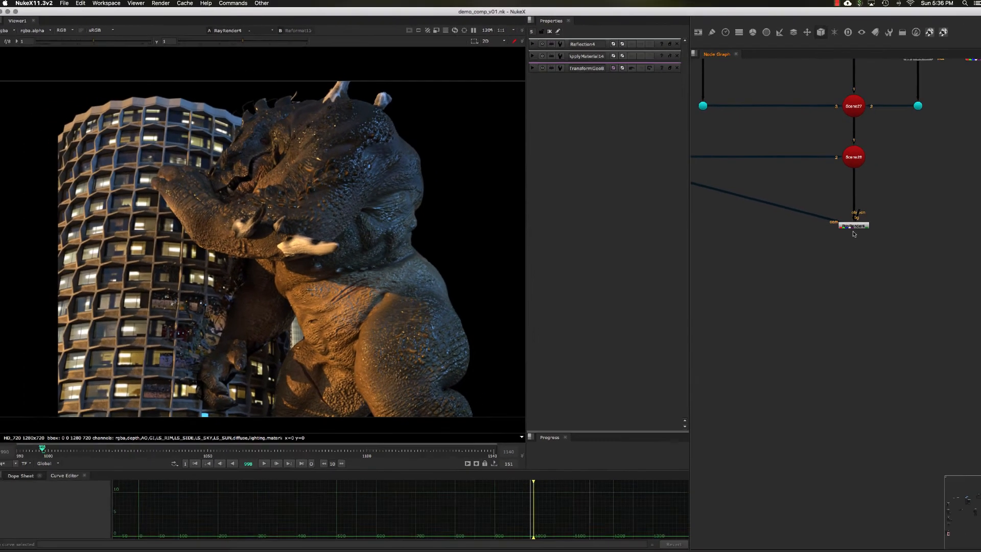
Add a Shuffle node after RayRender4 and open its properties in a floating window.
{"action": "left_click", "coordinate": [854, 226]}
{"action": "key", "text": "Tab"}
{"action": "type", "text": "s"}
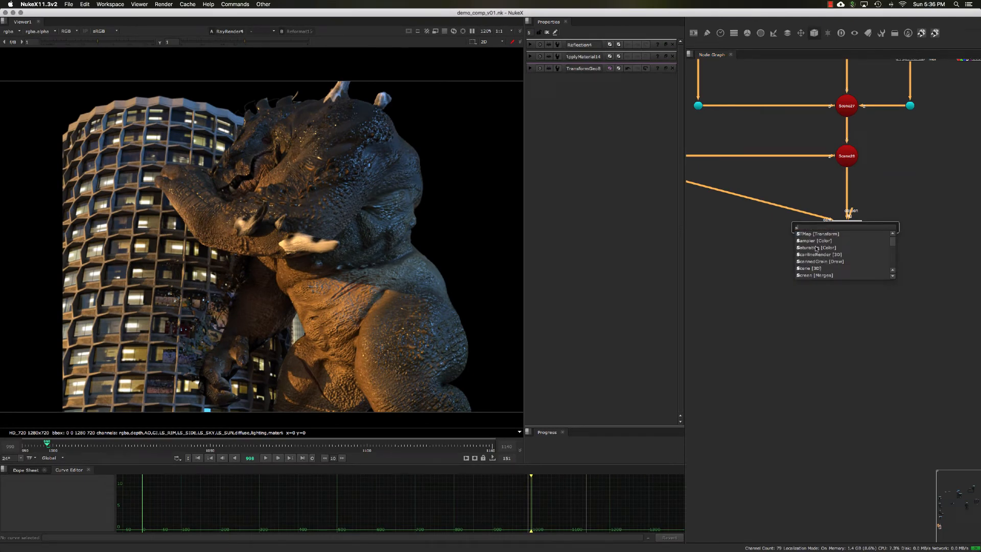
{"action": "type", "text": "huf"}
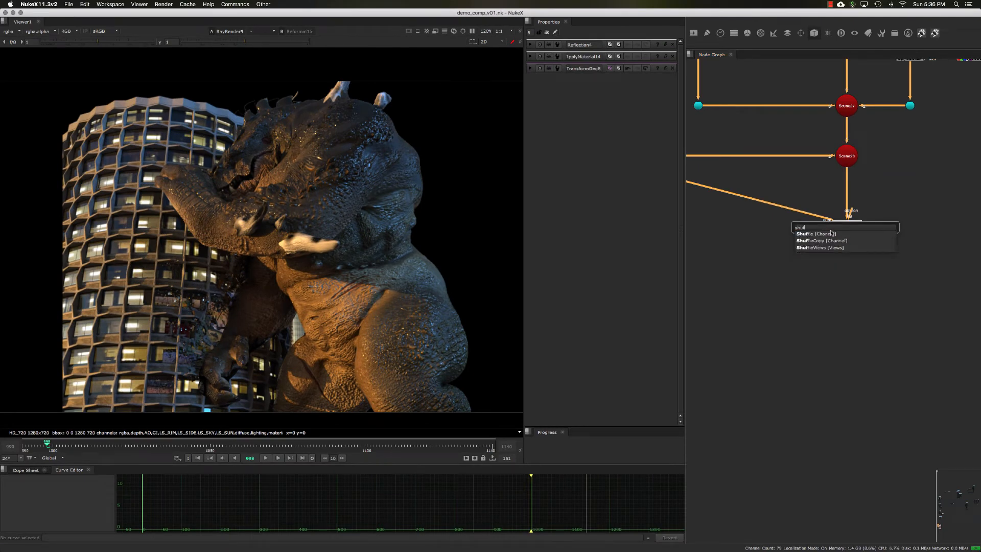
{"action": "left_click", "coordinate": [832, 233]}
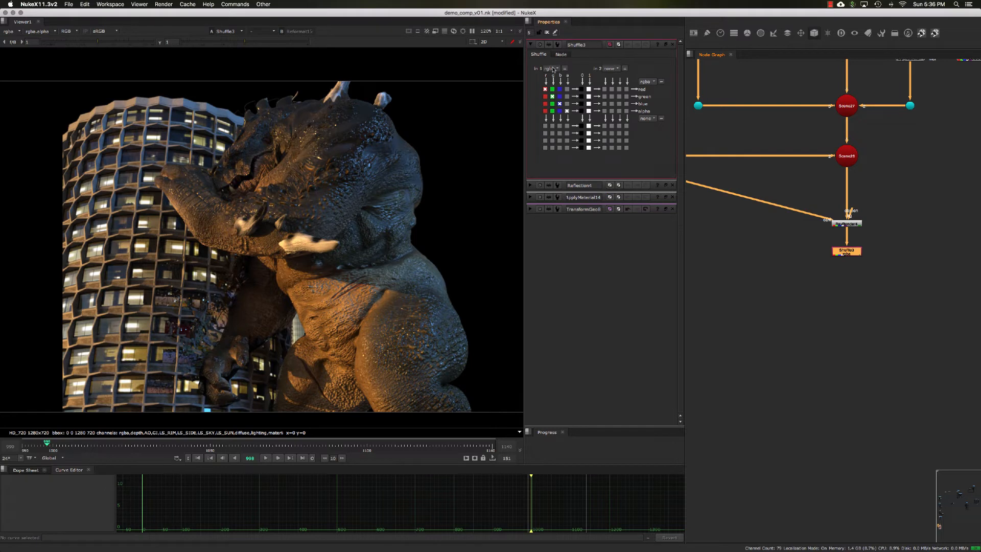
{"action": "left_click", "coordinate": [665, 45]}
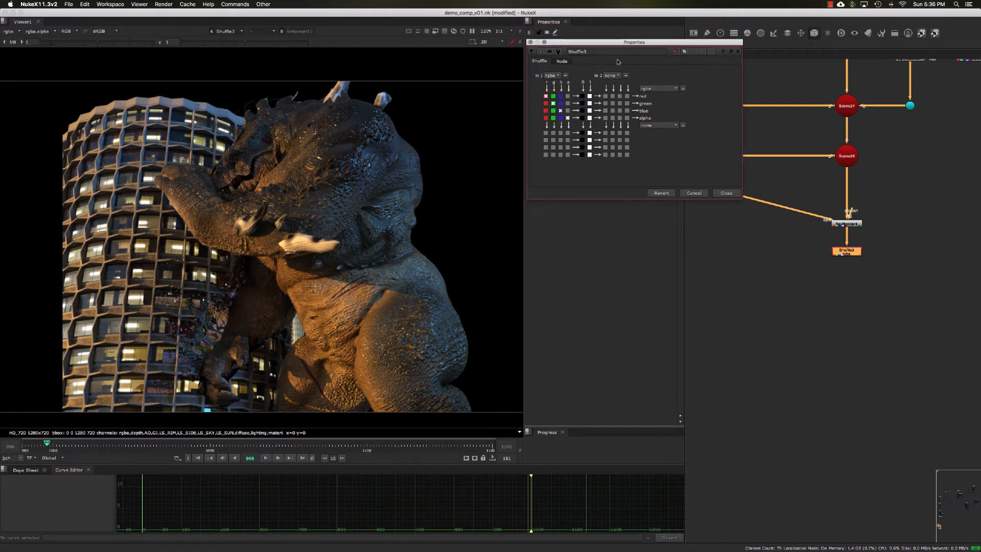
Set Shuffle3's first input to the reflect layer and close its floating properties window.
{"action": "left_click", "coordinate": [551, 75]}
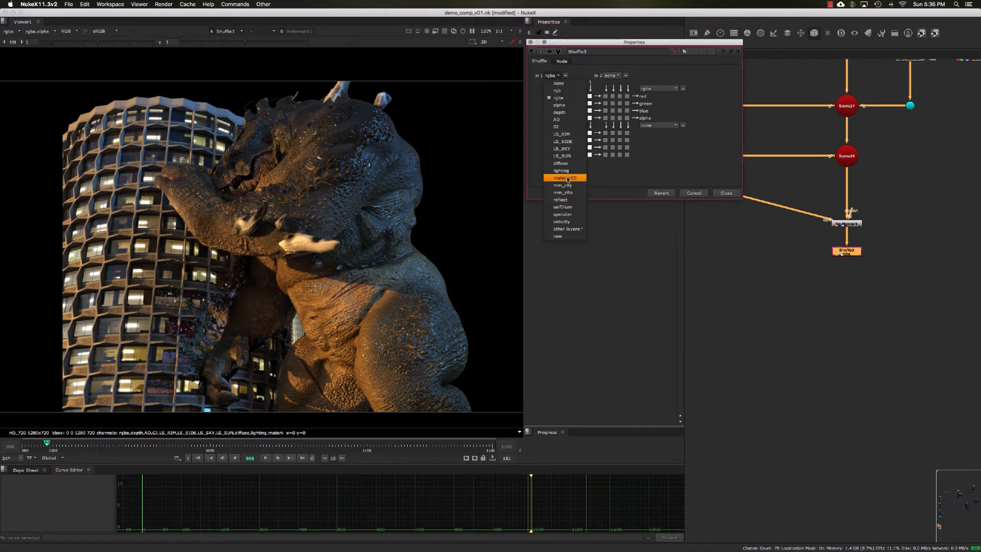
{"action": "left_click", "coordinate": [569, 200]}
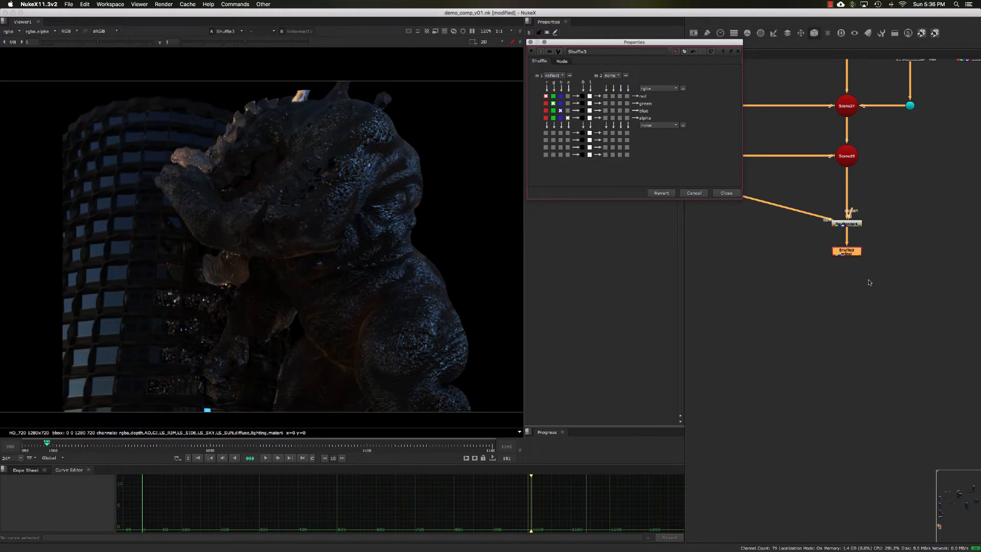
{"action": "middle_click_drag", "start_coordinate": [879, 264], "coordinate": [876, 272]}
{"action": "left_click", "coordinate": [726, 193]}
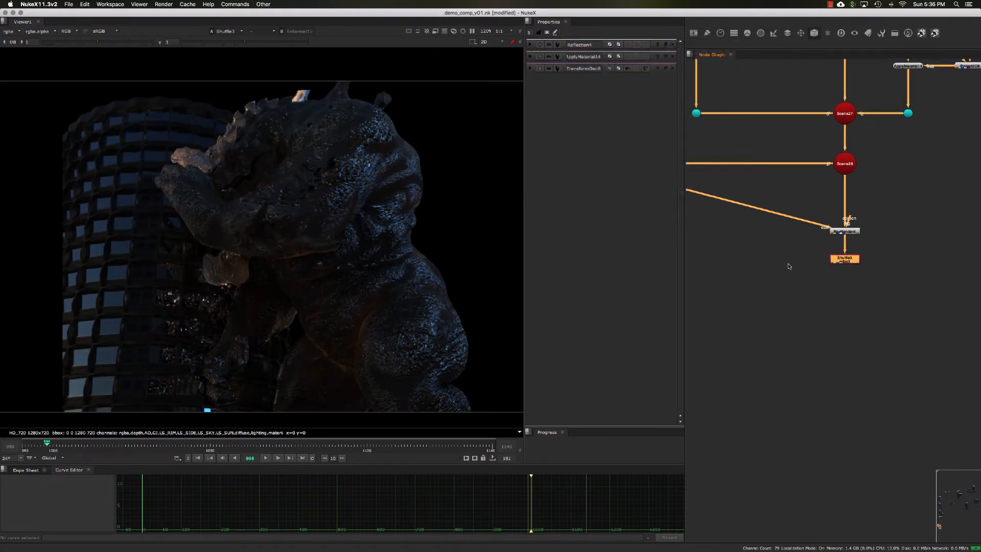
Add a Remove node beside the creature's image branch and connect its input to Reformat11.
{"action": "left_click_drag", "start_coordinate": [845, 259], "coordinate": [844, 263]}
{"action": "middle_click_drag", "start_coordinate": [883, 237], "coordinate": [838, 278]}
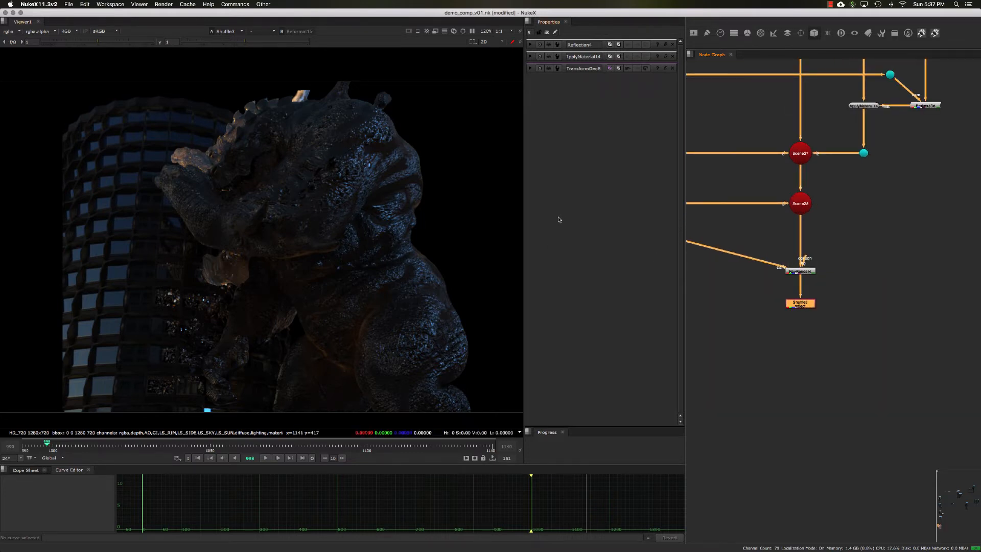
{"action": "mouse_move", "coordinate": [853, 232]}
{"action": "middle_mouse_down"}
{"action": "mouse_move", "coordinate": [850, 221]}
{"action": "mouse_move", "coordinate": [869, 215]}
{"action": "mouse_move", "coordinate": [840, 345]}
{"action": "middle_mouse_up"}
{"action": "left_click", "coordinate": [876, 205]}
{"action": "left_click", "coordinate": [852, 130]}
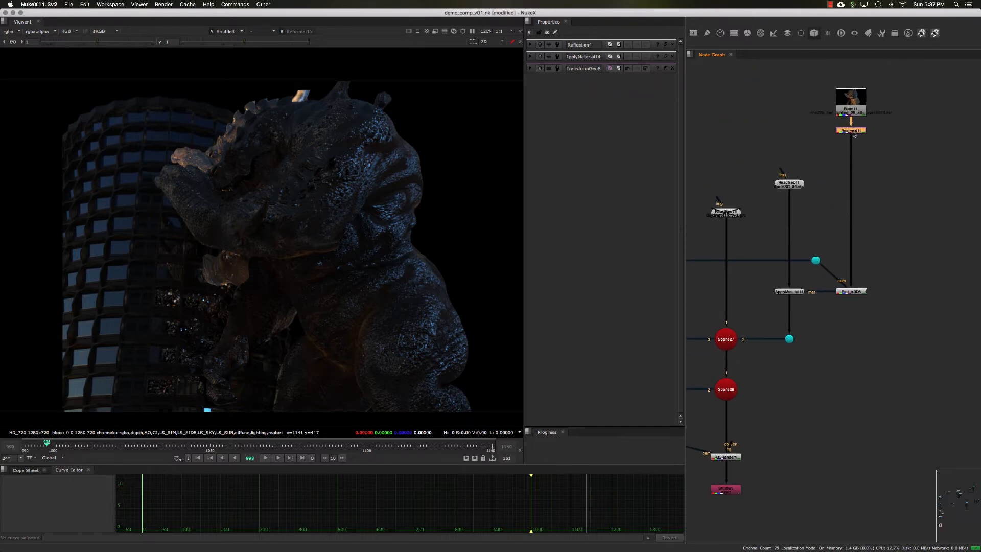
{"action": "scroll", "coordinate": [839, 139], "scroll_direction": "up", "scroll_amount": 3}
{"action": "key", "text": "Tab"}
{"action": "type", "text": "r"}
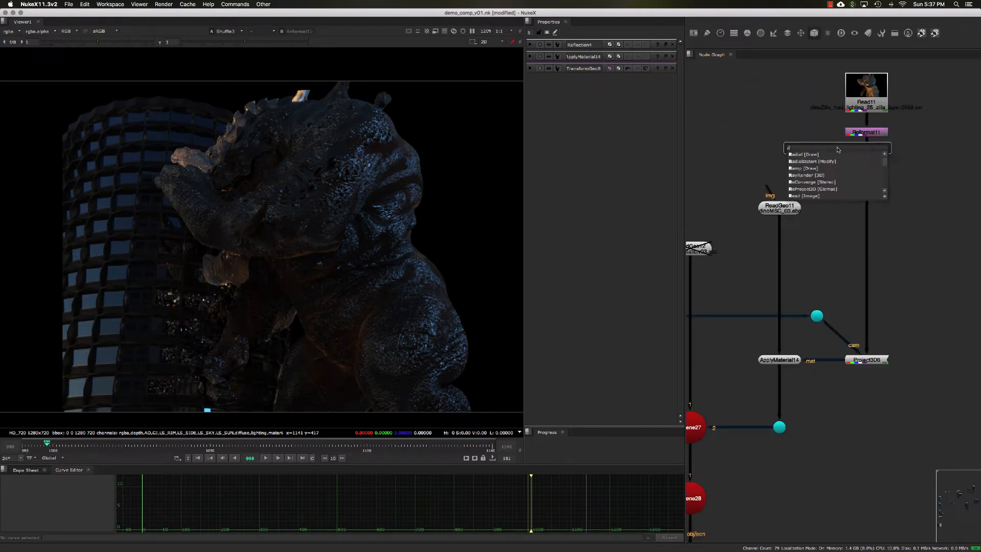
{"action": "type", "text": "emov"}
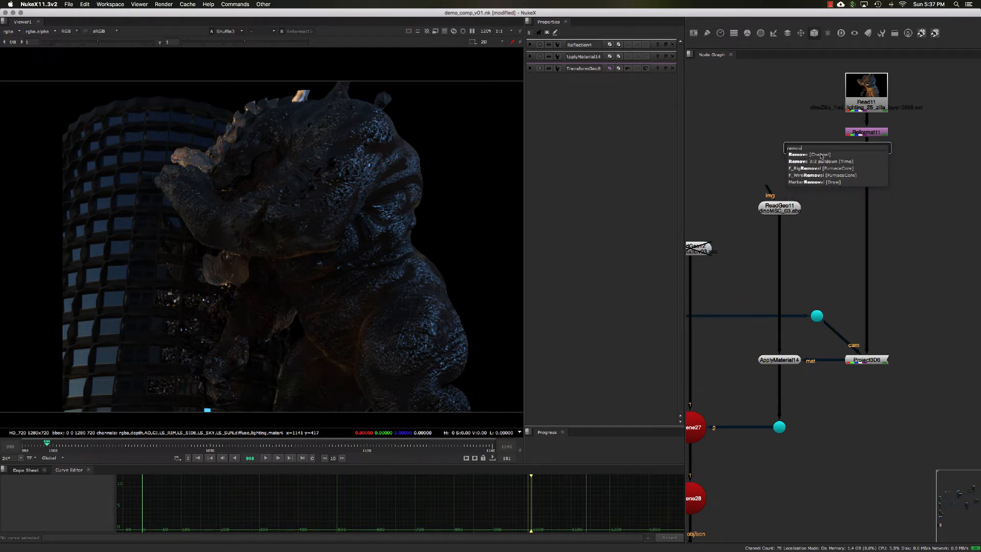
{"action": "left_click", "coordinate": [821, 155]}
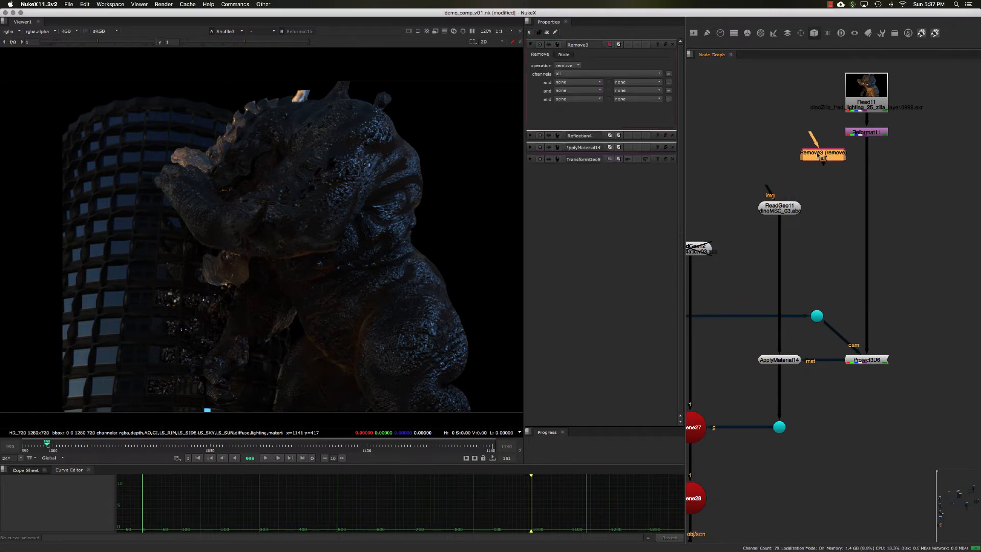
{"action": "left_click_drag", "start_coordinate": [816, 146], "coordinate": [871, 132]}
{"action": "left_click_drag", "start_coordinate": [830, 160], "coordinate": [828, 162]}
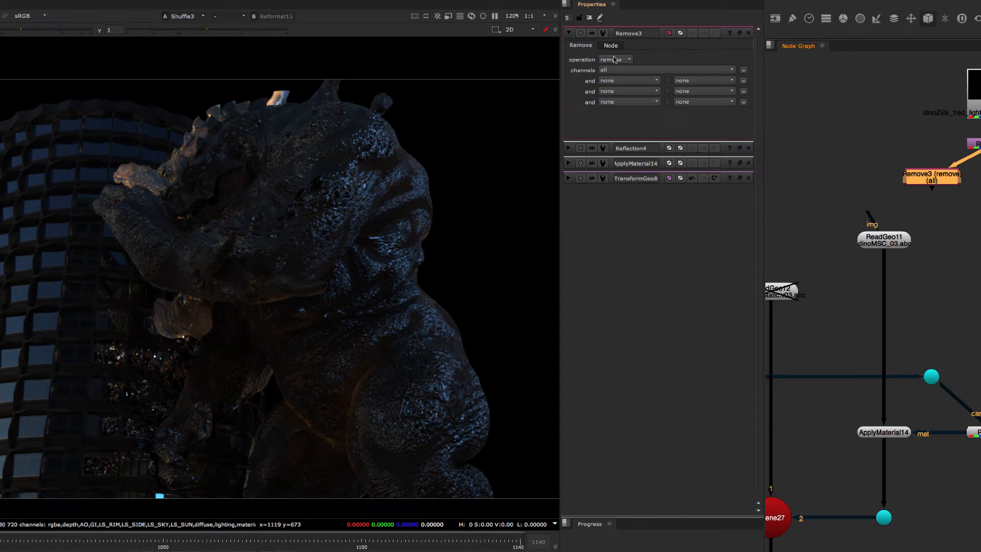
Set Remove3's operation to keep and its channels to rgba.
{"action": "left_click", "coordinate": [623, 69]}
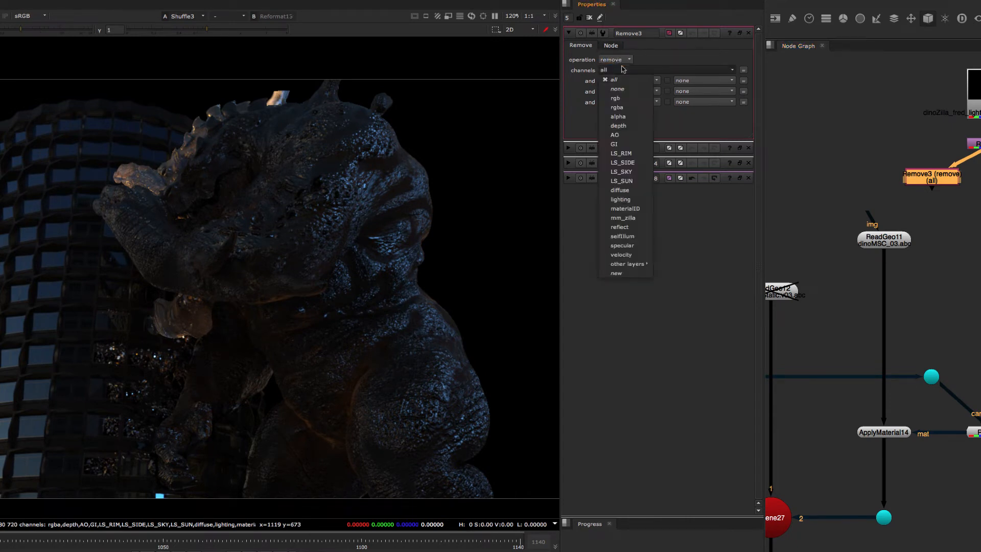
{"action": "left_click", "coordinate": [653, 63]}
{"action": "left_click", "coordinate": [625, 60]}
{"action": "left_click", "coordinate": [625, 69]}
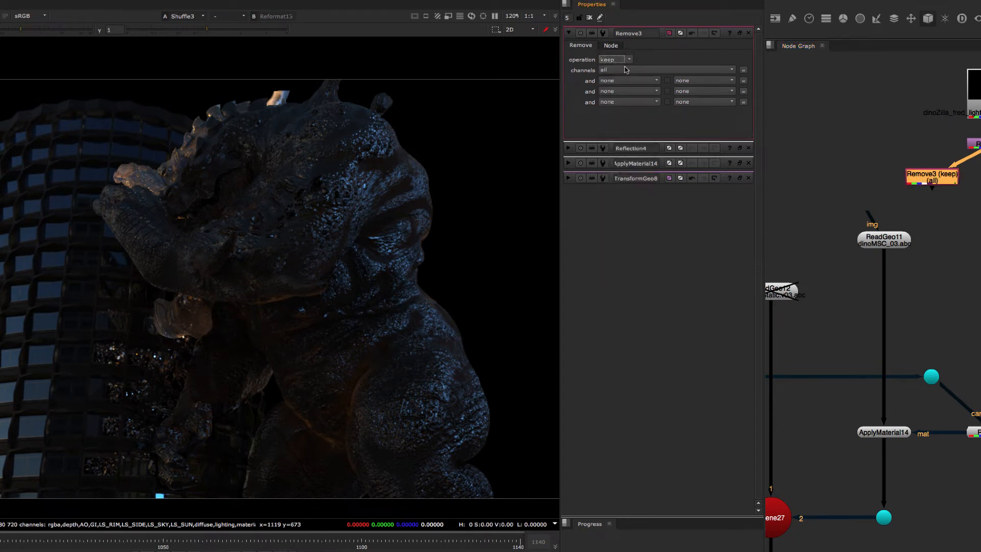
{"action": "left_click", "coordinate": [622, 70]}
{"action": "left_click", "coordinate": [618, 107]}
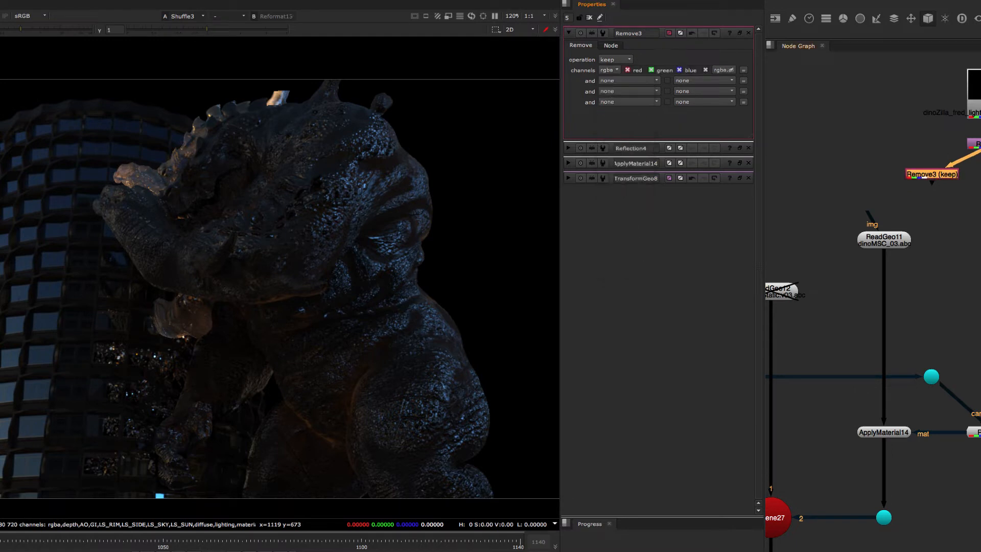
Insert the Remove3 node into the creature branch between Reformat11 and Project3D6.
{"action": "left_click_drag", "start_coordinate": [980, 398], "coordinate": [980, 192]}
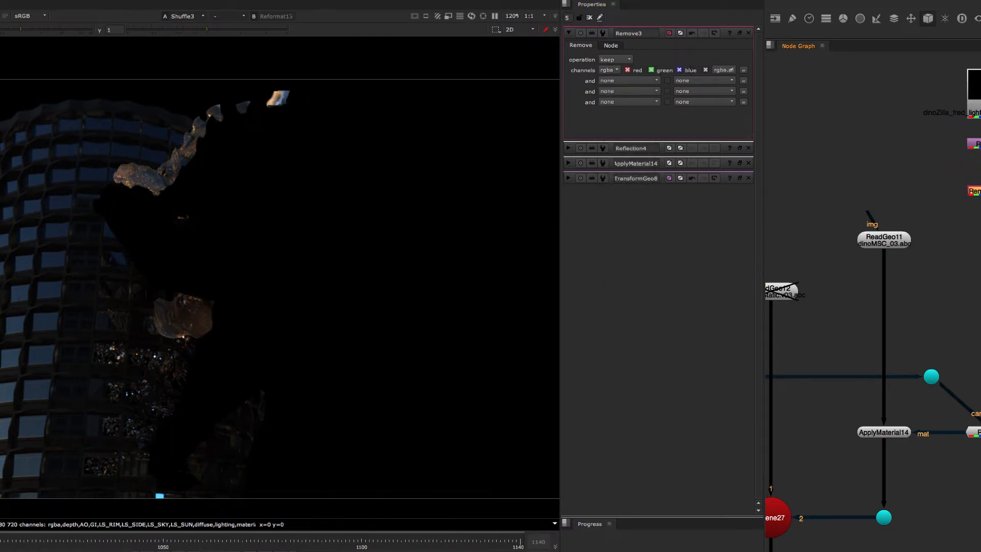
{"action": "middle_click_drag", "start_coordinate": [955, 185], "coordinate": [977, 179]}
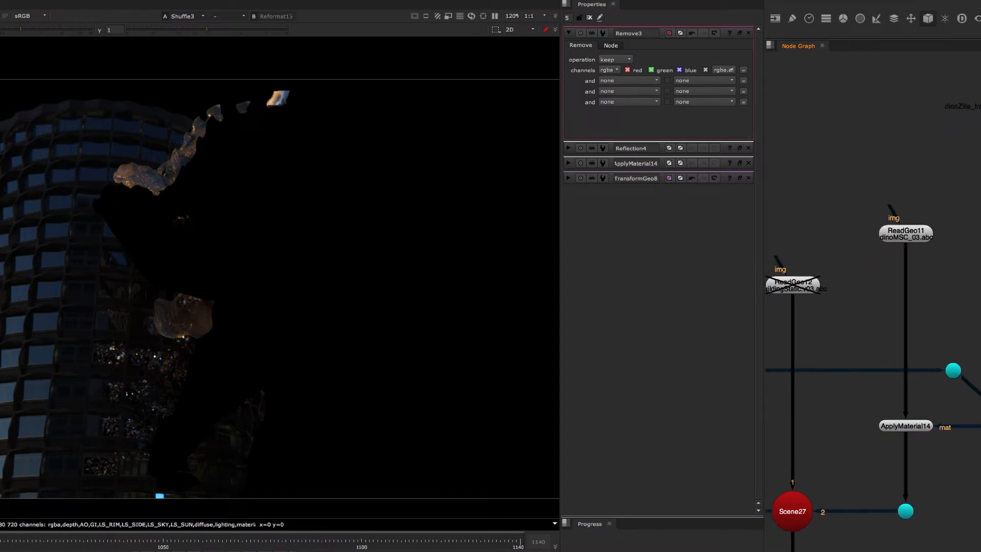
{"action": "middle_click_drag", "start_coordinate": [954, 223], "coordinate": [971, 209]}
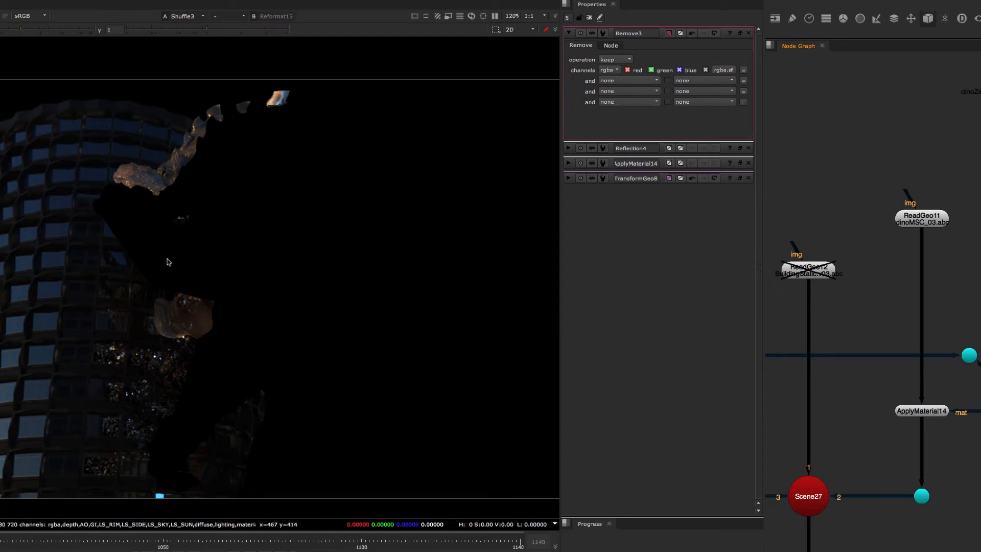
{"action": "middle_click_drag", "start_coordinate": [864, 313], "coordinate": [887, 330]}
{"action": "left_click", "coordinate": [887, 330]}
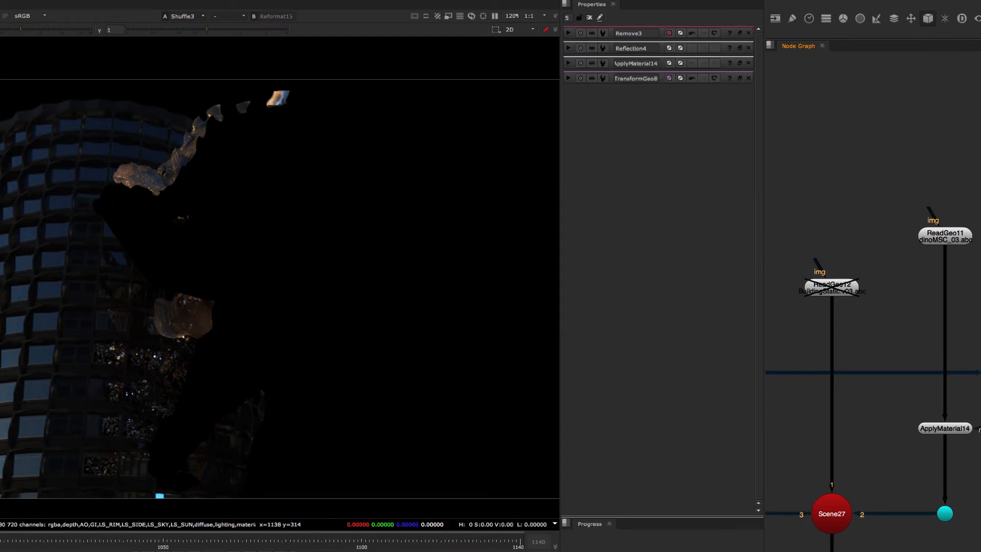
Copy Remove3 and insert the copy between Reformat13 and Project3D7 in the building branch.
{"action": "double_click", "coordinate": [977, 183]}
{"action": "middle_click_drag", "start_coordinate": [829, 193], "coordinate": [898, 206]}
{"action": "scroll", "coordinate": [899, 206], "scroll_direction": "down", "scroll_amount": 4}
{"action": "middle_click_drag", "start_coordinate": [777, 242], "coordinate": [857, 255]}
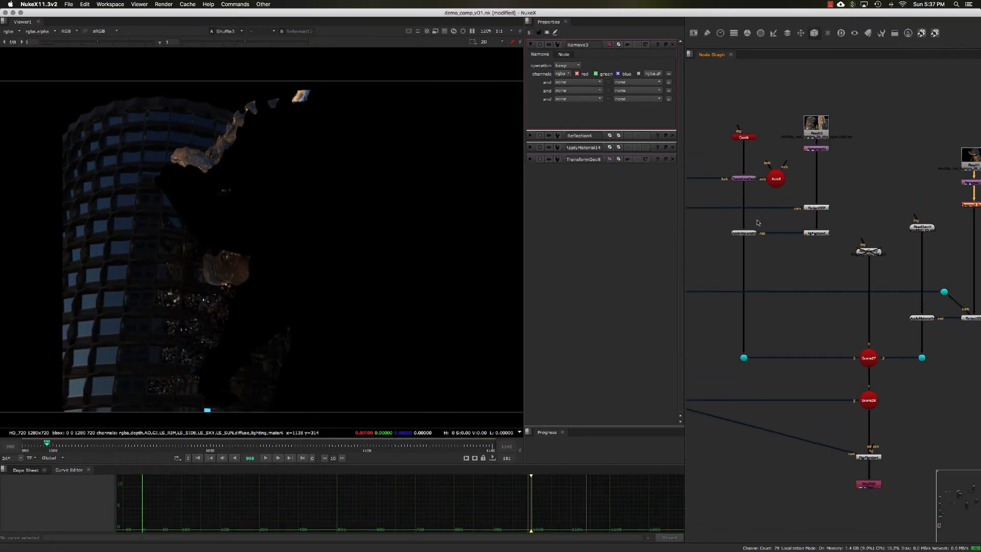
{"action": "scroll", "coordinate": [758, 223], "scroll_direction": "up", "scroll_amount": 3}
{"action": "key", "text": "super+v"}
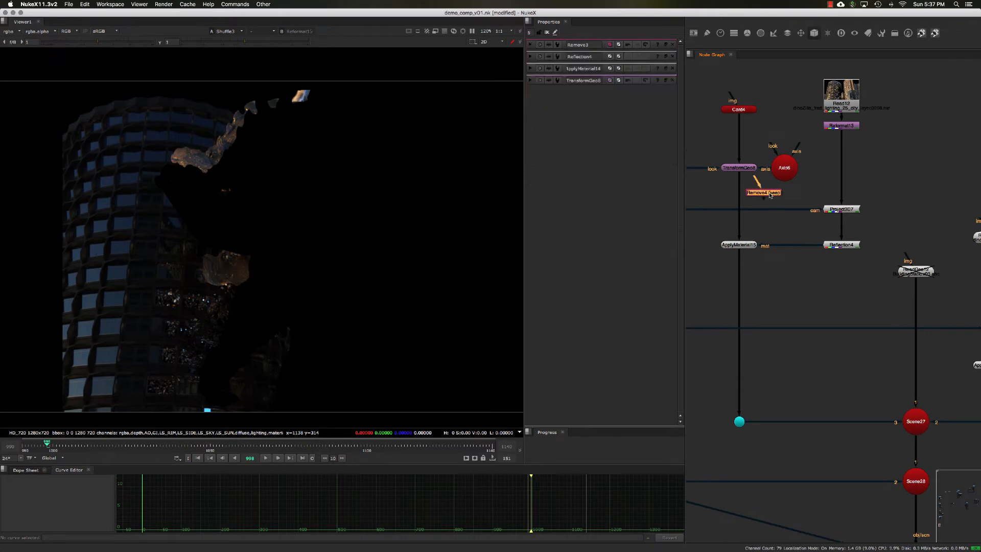
{"action": "left_click_drag", "start_coordinate": [766, 194], "coordinate": [844, 163]}
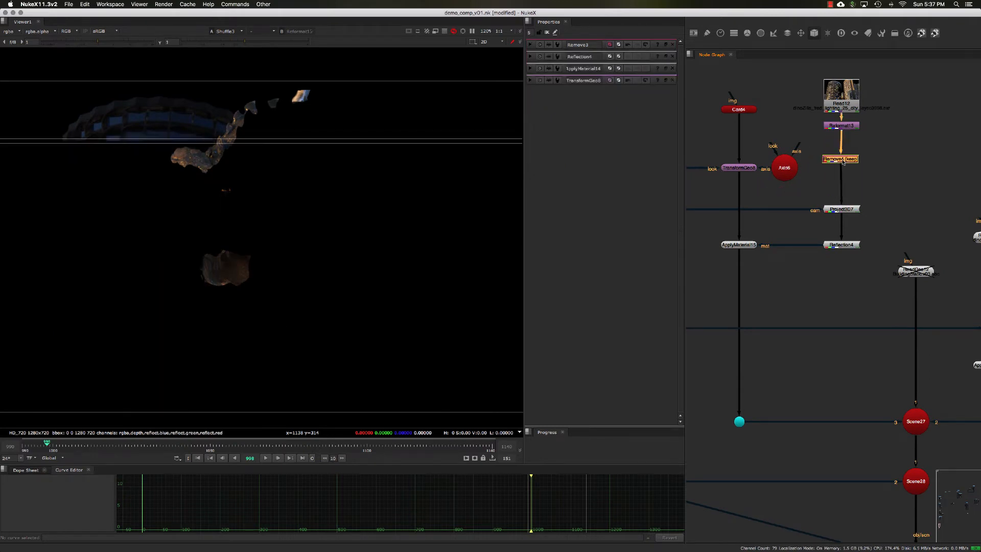
Examine Shuffle3's isolated reflection output and the node tree feeding RayRender4.
{"action": "scroll", "coordinate": [818, 230], "scroll_direction": "down", "scroll_amount": 10}
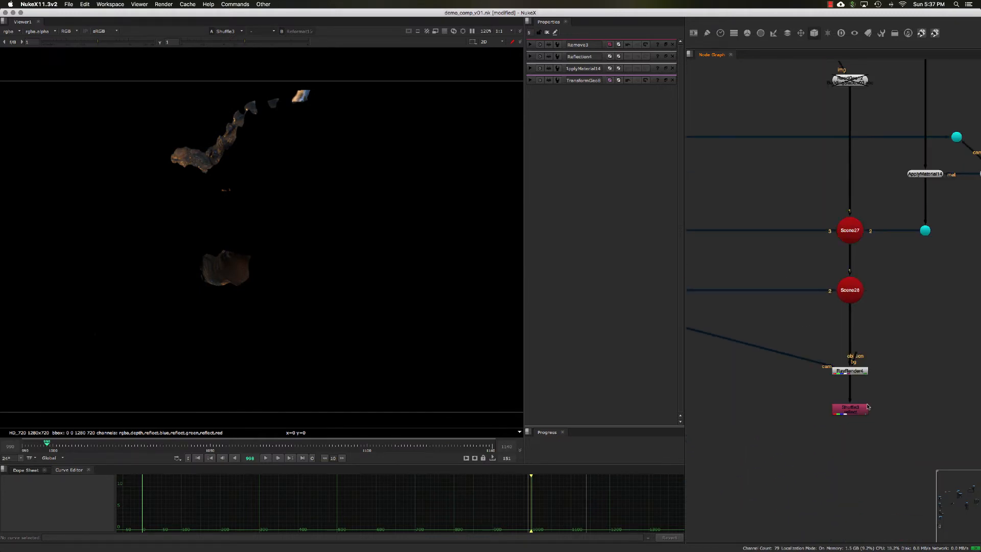
{"action": "left_click", "coordinate": [867, 408]}
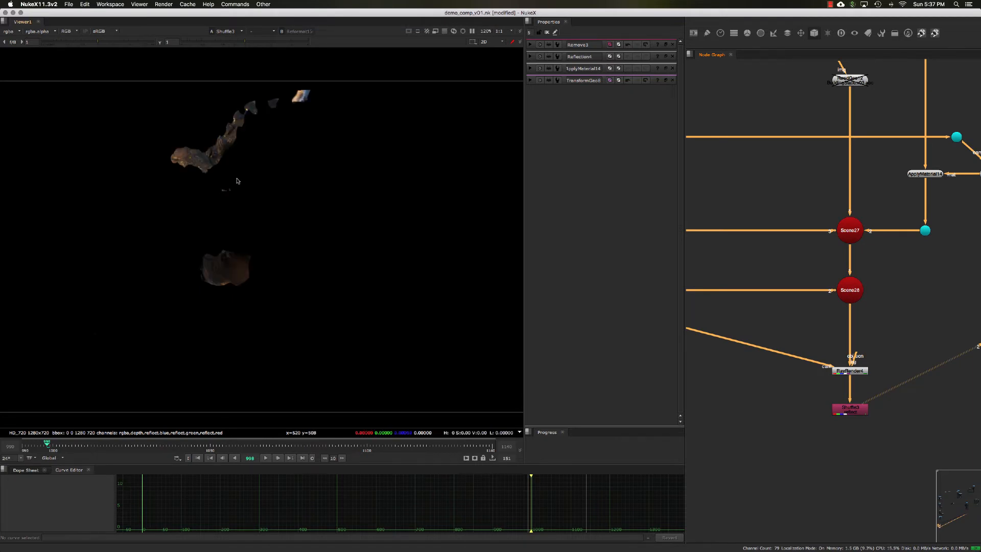
{"action": "middle_click_drag", "start_coordinate": [927, 337], "coordinate": [891, 332]}
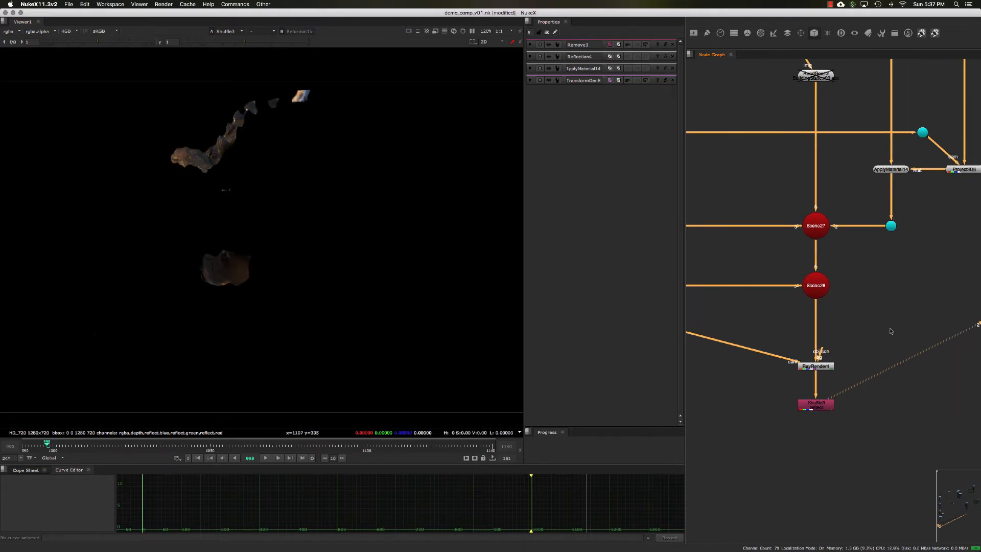
{"action": "scroll", "coordinate": [885, 333], "scroll_direction": "down", "scroll_amount": 5}
{"action": "left_click", "coordinate": [811, 359]}
{"action": "middle_click_drag", "start_coordinate": [756, 351], "coordinate": [764, 324]}
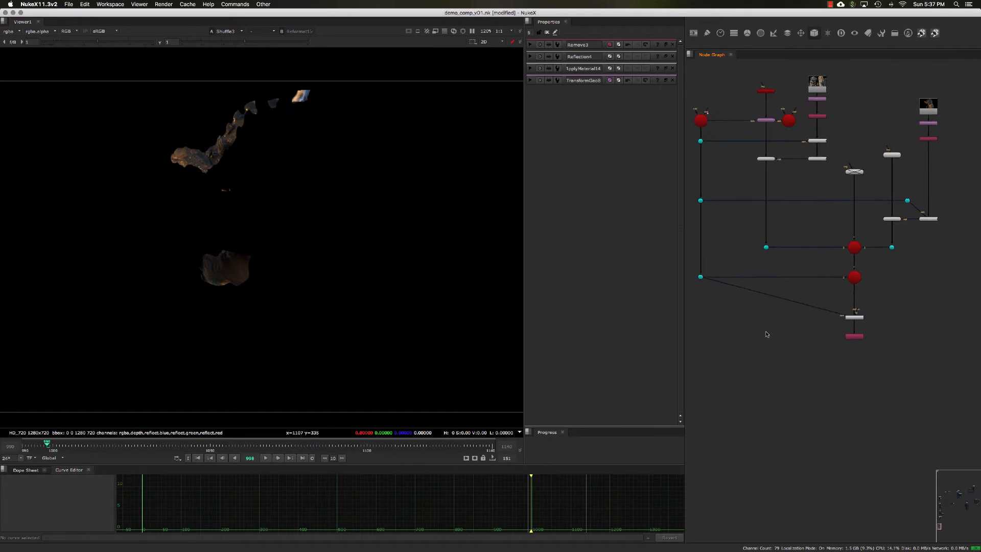
{"action": "scroll", "coordinate": [881, 314], "scroll_direction": "up", "scroll_amount": 3}
{"action": "left_click", "coordinate": [823, 338], "text": "super"}
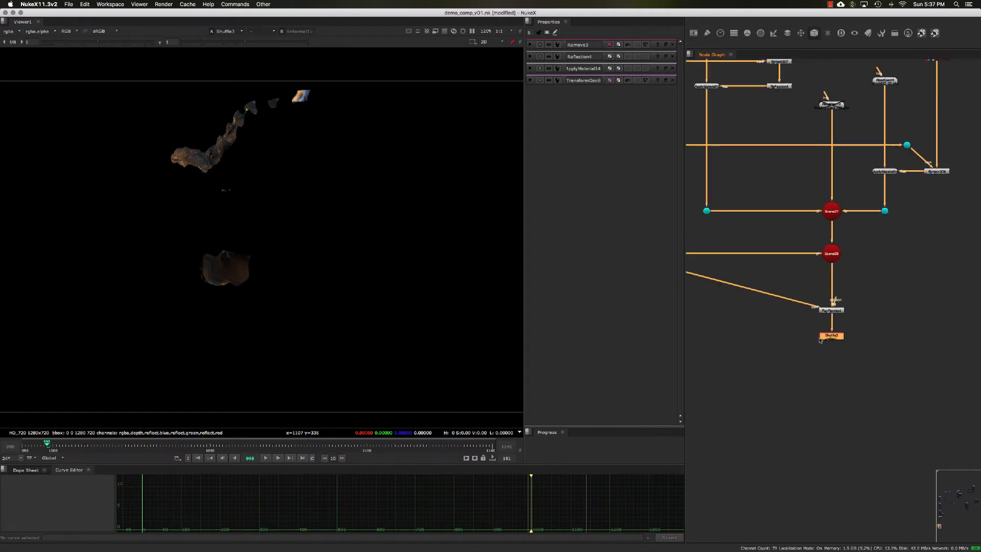
{"action": "middle_click_drag", "start_coordinate": [774, 348], "coordinate": [810, 336]}
{"action": "left_click", "coordinate": [802, 333]}
{"action": "scroll", "coordinate": [801, 333], "scroll_direction": "down", "scroll_amount": 2}
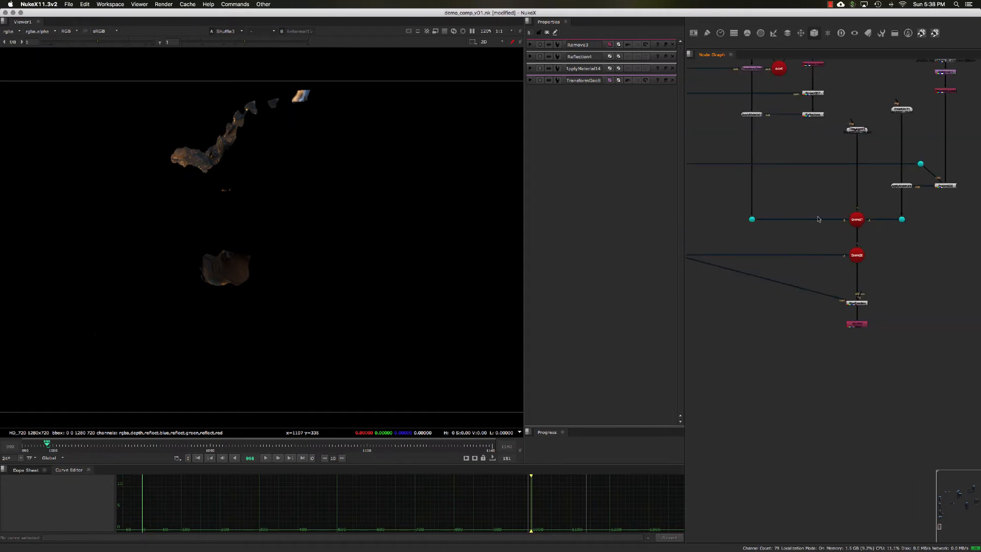
Move the creature branch, the Scene nodes, RayRender4 and Shuffle3 further right to make room beside the building branch.
{"action": "middle_click_drag", "start_coordinate": [818, 219], "coordinate": [793, 276]}
{"action": "left_click_drag", "start_coordinate": [808, 80], "coordinate": [958, 523]}
{"action": "left_click_drag", "start_coordinate": [834, 361], "coordinate": [896, 362]}
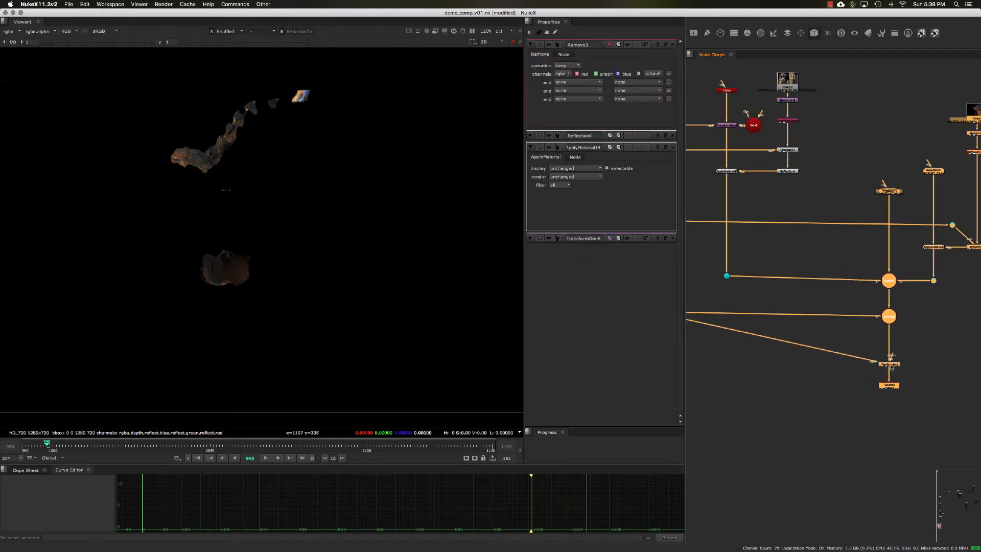
{"action": "left_click", "coordinate": [837, 393]}
Move the building's Read node and Reformat13 up and to the right of the copied Remove node.
{"action": "middle_click_drag", "start_coordinate": [830, 218], "coordinate": [816, 228]}
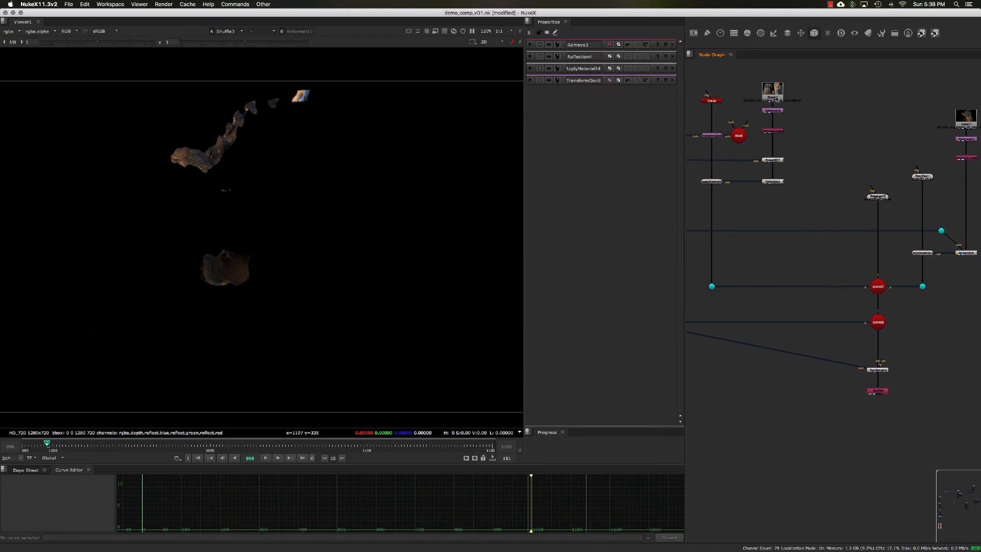
{"action": "left_click_drag", "start_coordinate": [754, 73], "coordinate": [815, 100]}
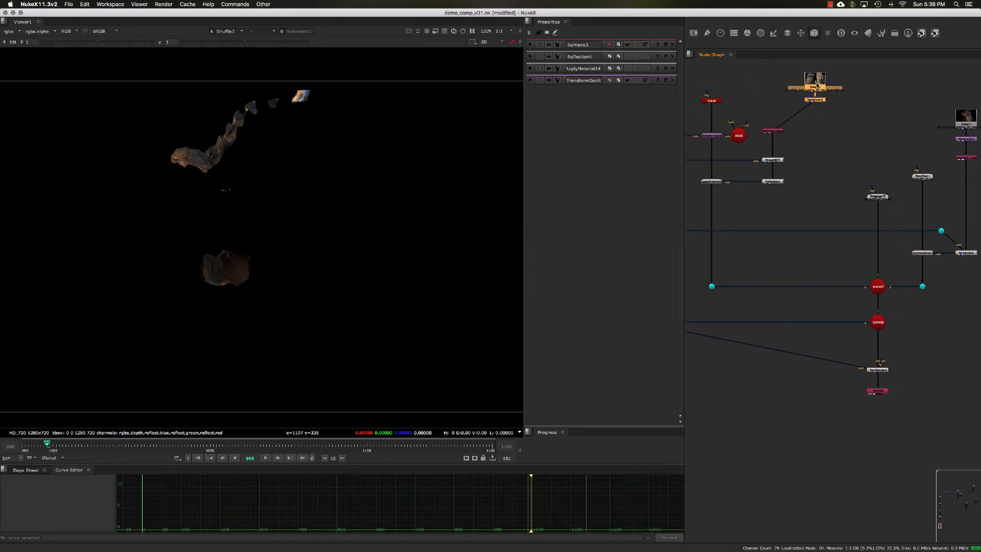
{"action": "left_click", "coordinate": [813, 118]}
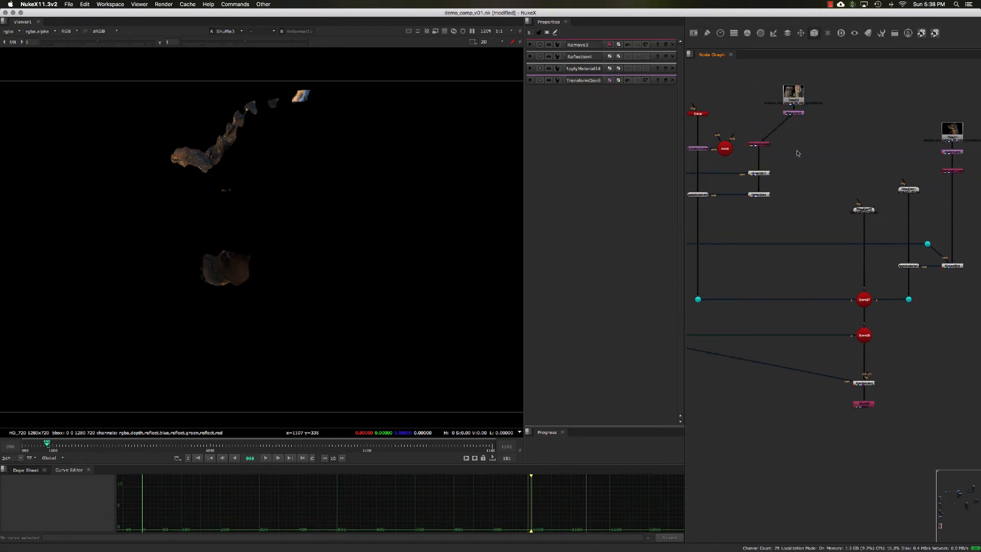
Branch a Dot from Reformat13, place it lower left of Shuffle3 and view its output.
{"action": "middle_click_drag", "start_coordinate": [815, 107], "coordinate": [802, 120]}
{"action": "mouse_move", "coordinate": [799, 116]}
{"action": "left_mouse_down"}
{"action": "mouse_move", "coordinate": [800, 153]}
{"action": "mouse_move", "coordinate": [770, 263]}
{"action": "mouse_move", "coordinate": [798, 408]}
{"action": "mouse_move", "coordinate": [824, 346]}
{"action": "mouse_move", "coordinate": [773, 299]}
{"action": "left_mouse_up"}
{"action": "key", "text": "1"}
{"action": "left_click_drag", "start_coordinate": [807, 326], "coordinate": [810, 322]}
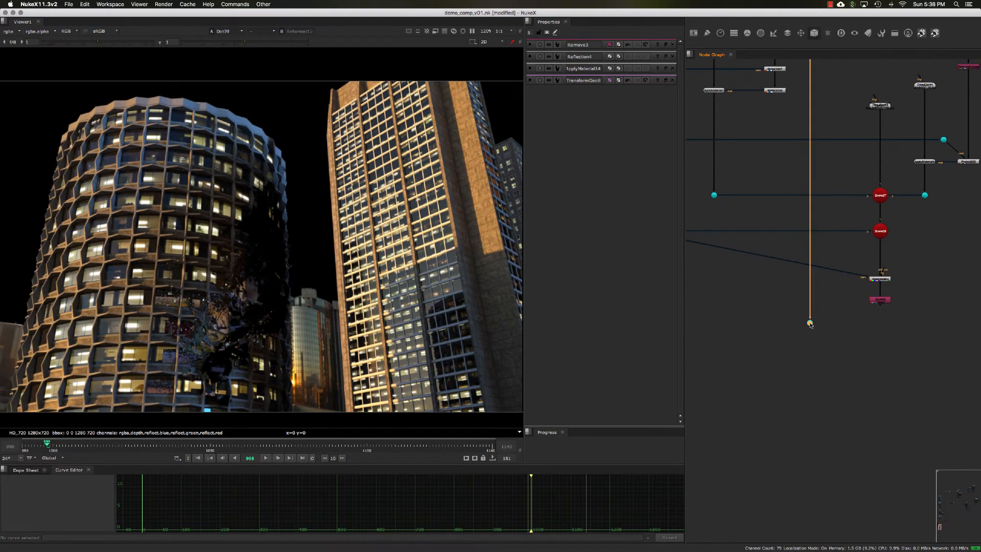
{"action": "left_click", "coordinate": [811, 344]}
{"action": "middle_click_drag", "start_coordinate": [812, 345], "coordinate": [788, 299]}
{"action": "left_click", "coordinate": [785, 300]}
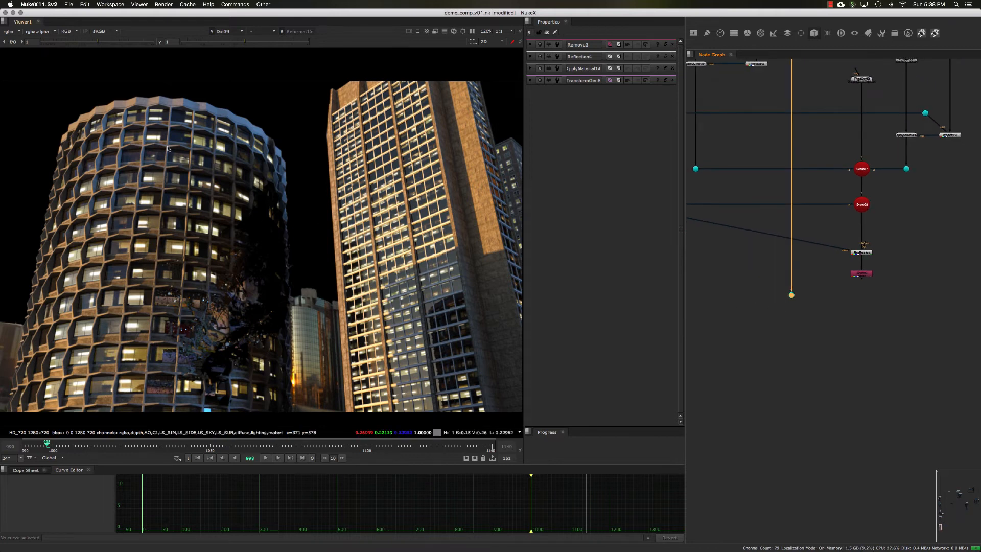
View the building's reflect layer, then its materialID layer with only the red channel displayed.
{"action": "left_click", "coordinate": [16, 32]}
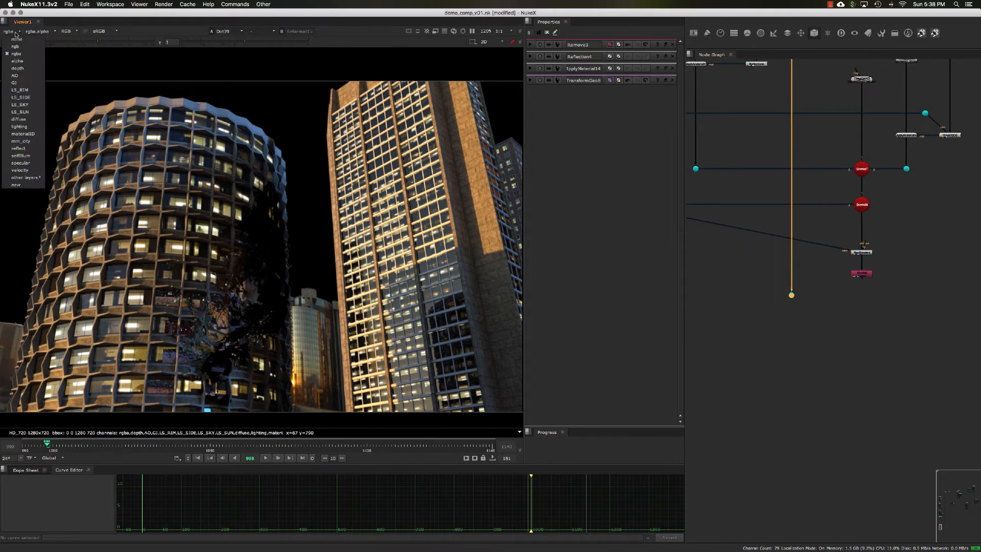
{"action": "left_click", "coordinate": [18, 148]}
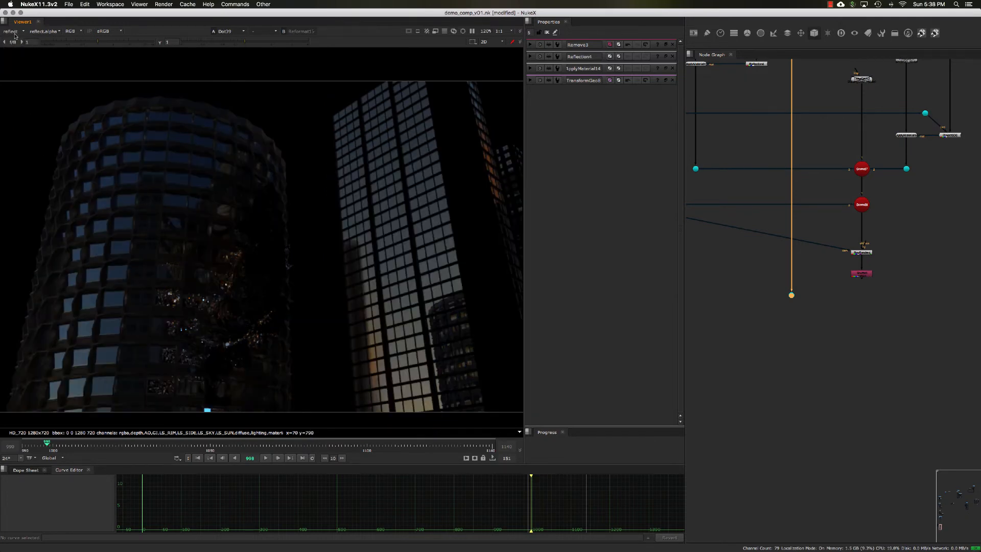
{"action": "left_click", "coordinate": [14, 33]}
{"action": "left_click", "coordinate": [37, 137]}
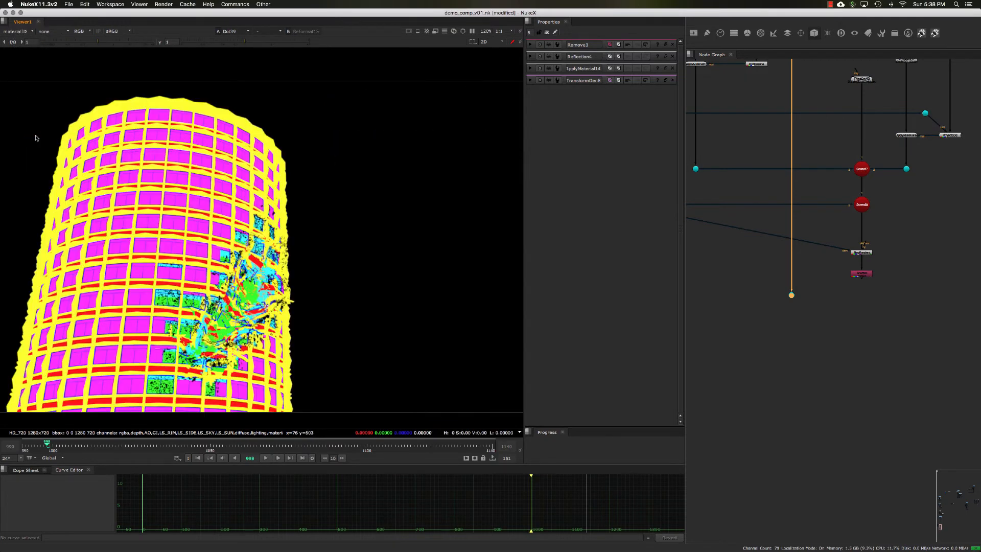
{"action": "key", "text": "r"}
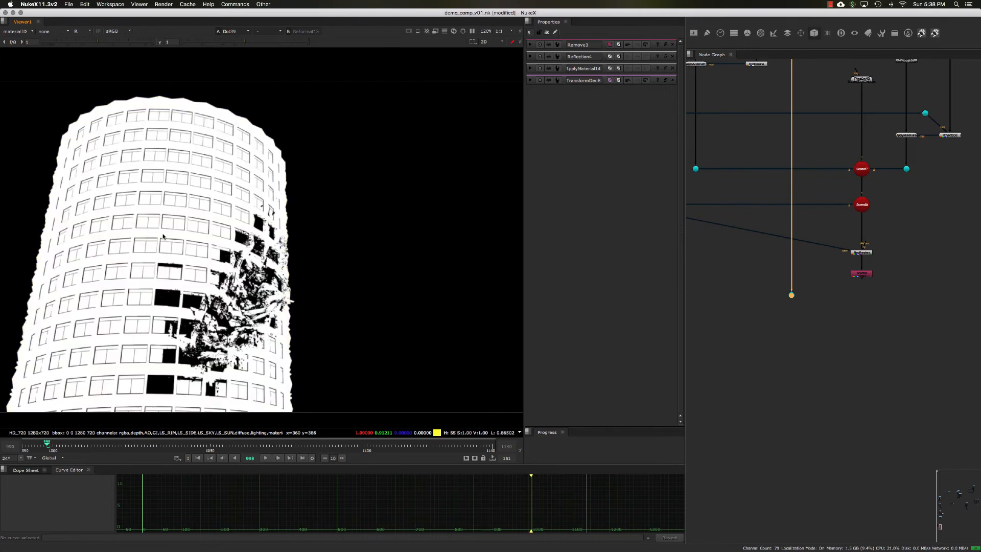
View the building's materialID layer in the green and blue channels, then its AO layer, and return to the full-colour rgba image.
{"action": "key", "text": "g"}
{"action": "key", "text": "b"}
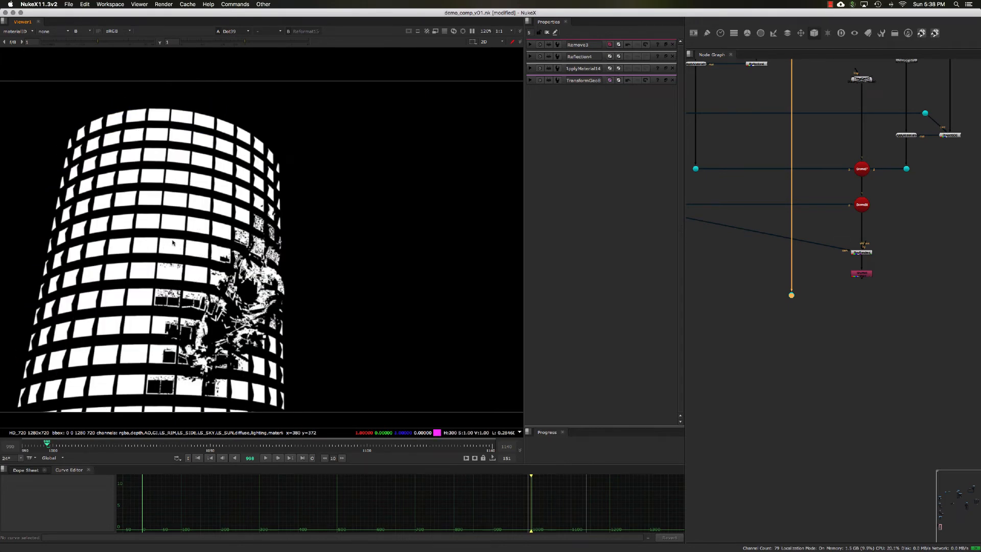
{"action": "key", "text": "b"}
{"action": "key", "text": "b"}
{"action": "left_click", "coordinate": [28, 32]}
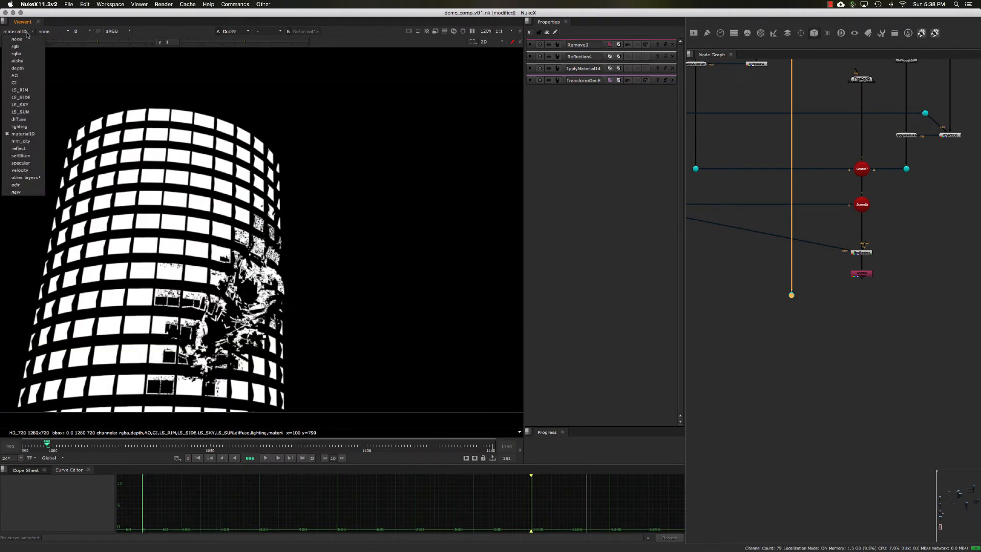
{"action": "left_click", "coordinate": [20, 75]}
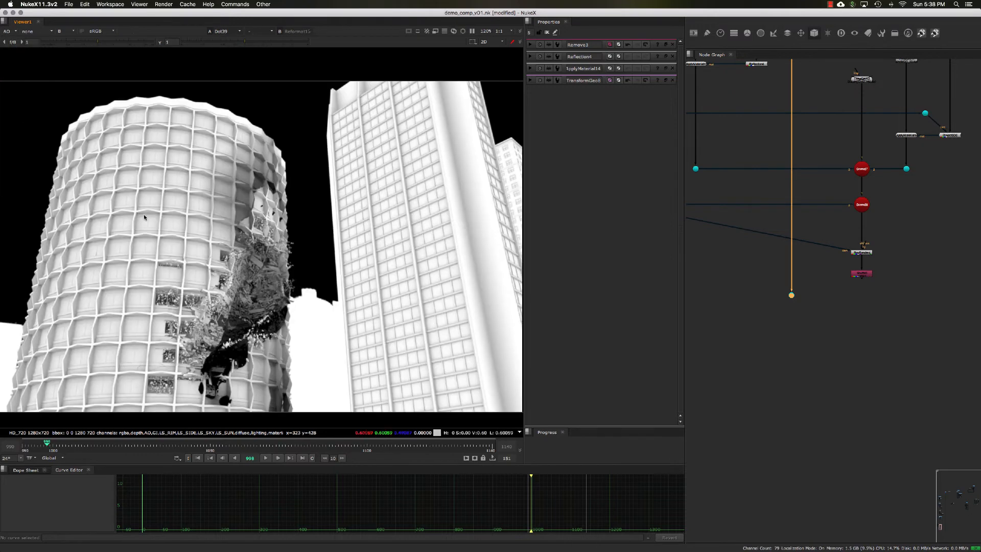
{"action": "key", "text": "b"}
{"action": "left_click", "coordinate": [10, 31]}
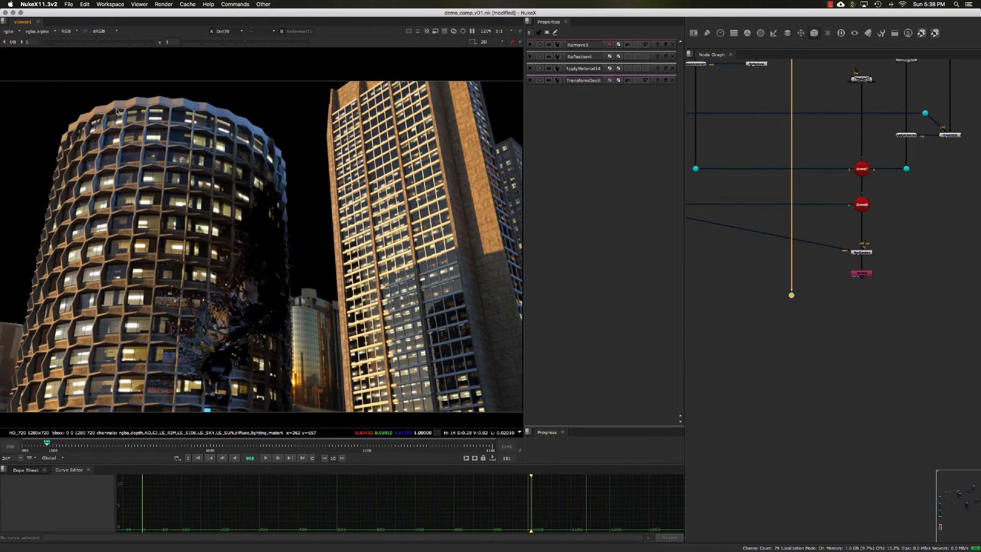
{"action": "left_click", "coordinate": [15, 42]}
Add a Shuffle node just below the building's Dot.
{"action": "scroll", "coordinate": [794, 306], "scroll_direction": "up", "scroll_amount": 4}
{"action": "left_click_drag", "start_coordinate": [792, 289], "coordinate": [790, 269]}
{"action": "left_click", "coordinate": [794, 276]}
{"action": "left_click", "coordinate": [765, 298]}
{"action": "key", "text": "Tab"}
{"action": "type", "text": "s"}
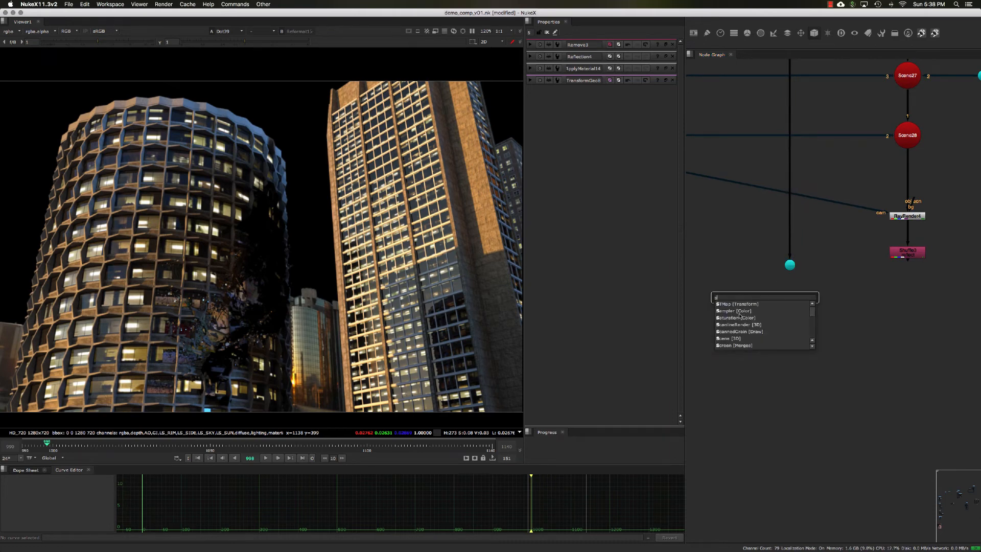
{"action": "type", "text": "huf"}
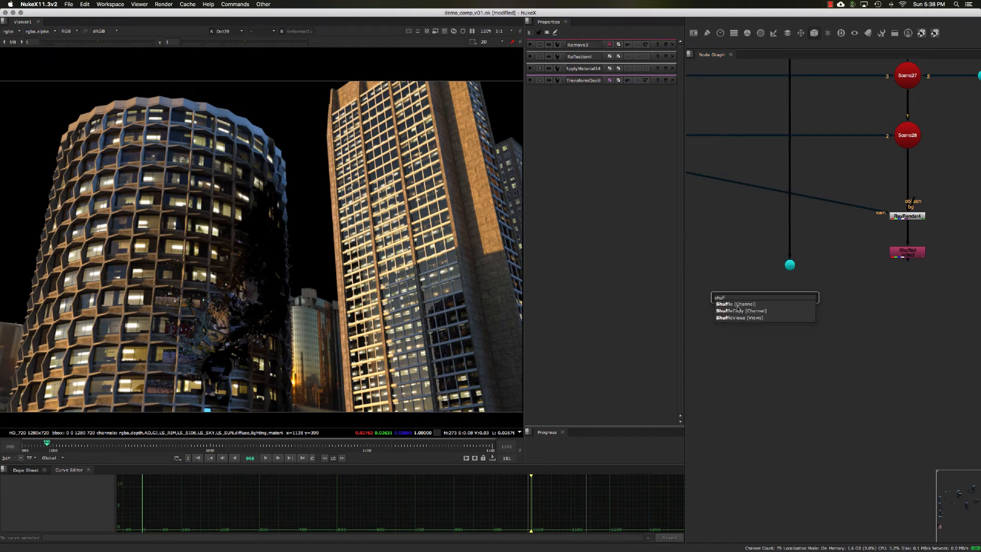
{"action": "left_click", "coordinate": [736, 304]}
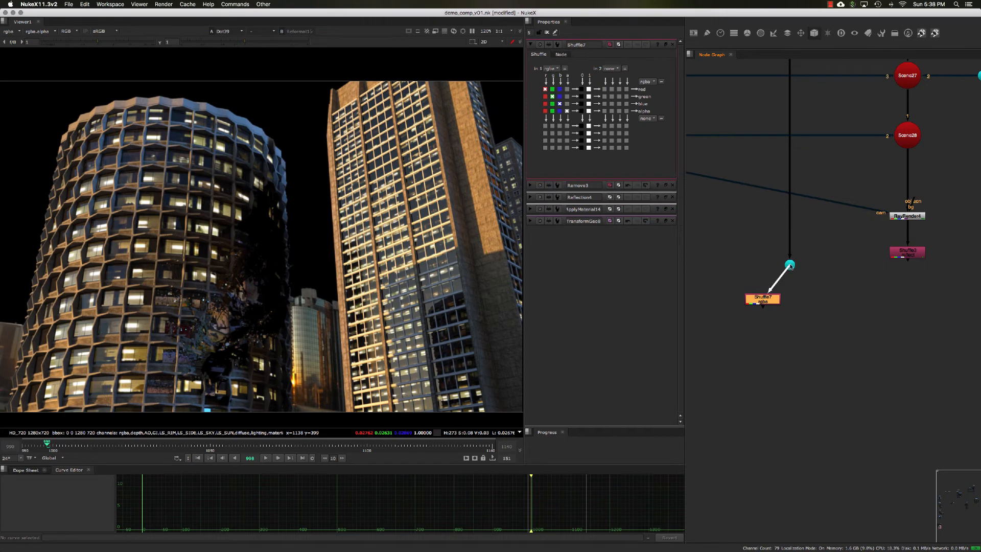
Connect the new Shuffle to the building's Dot, view it and set its input layer to AO.
{"action": "left_click_drag", "start_coordinate": [790, 266], "coordinate": [790, 266]}
{"action": "left_click_drag", "start_coordinate": [763, 301], "coordinate": [751, 304]}
{"action": "key", "text": "1"}
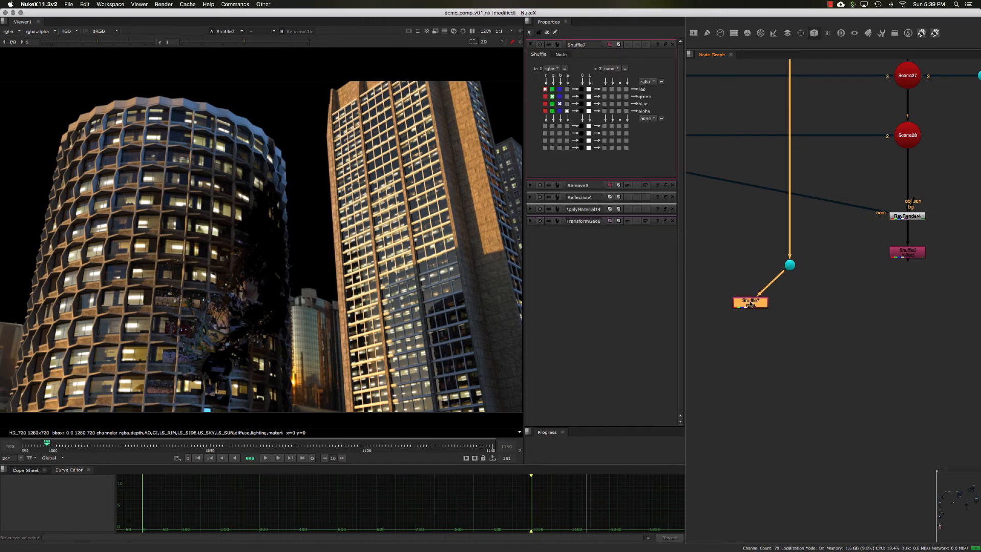
{"action": "left_click", "coordinate": [554, 68]}
{"action": "left_click", "coordinate": [556, 112]}
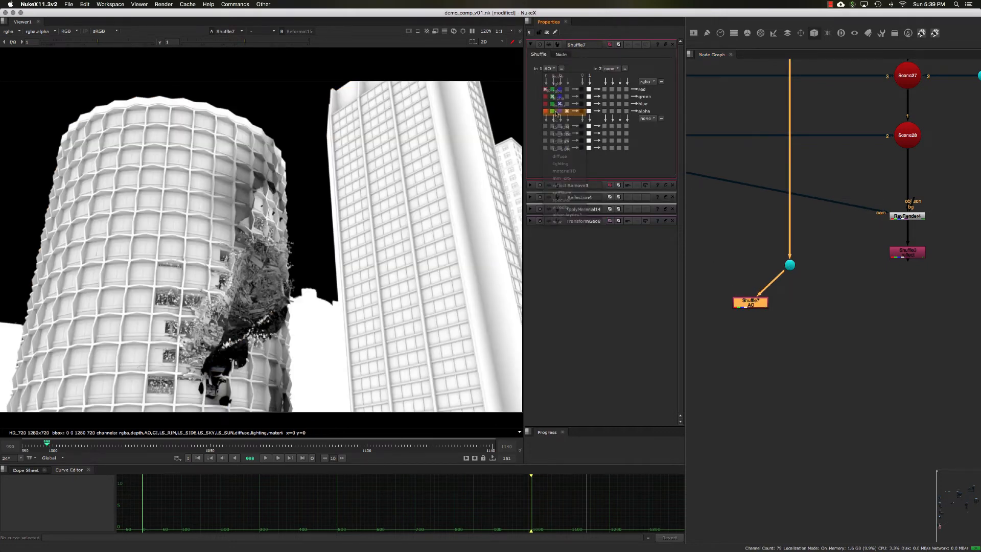
Duplicate the AO Shuffle, attach the copy directly below the Dot, set its input layer to reflect and view it.
{"action": "left_click_drag", "start_coordinate": [767, 304], "coordinate": [790, 265]}
{"action": "key", "text": "alt+c"}
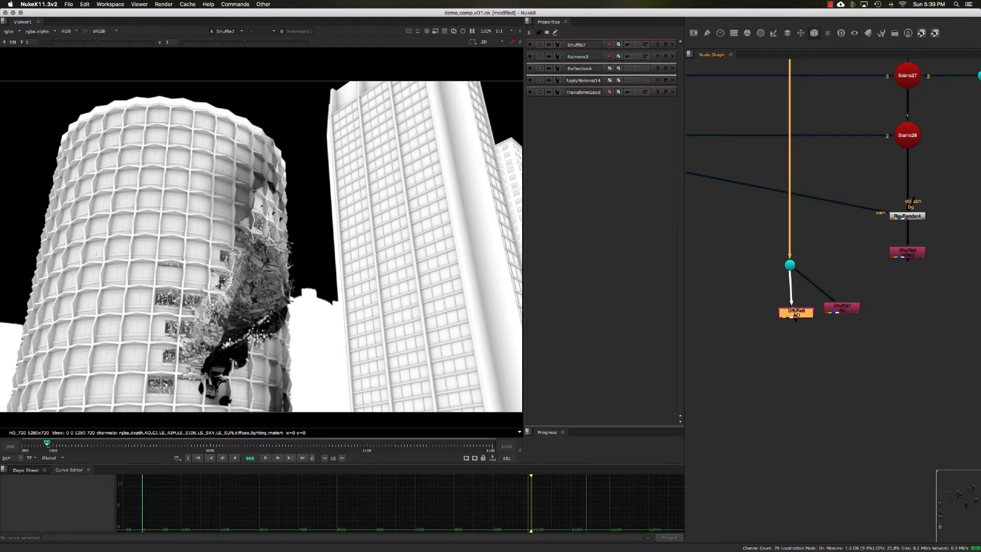
{"action": "left_click_drag", "start_coordinate": [793, 310], "coordinate": [788, 310]}
{"action": "double_click", "coordinate": [788, 309]}
{"action": "left_click", "coordinate": [554, 68]}
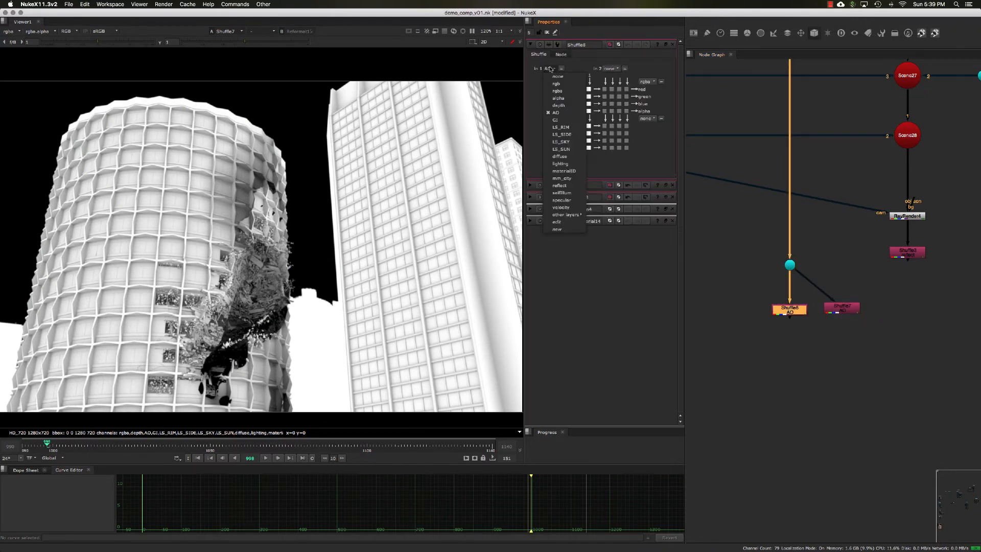
{"action": "left_click", "coordinate": [568, 185]}
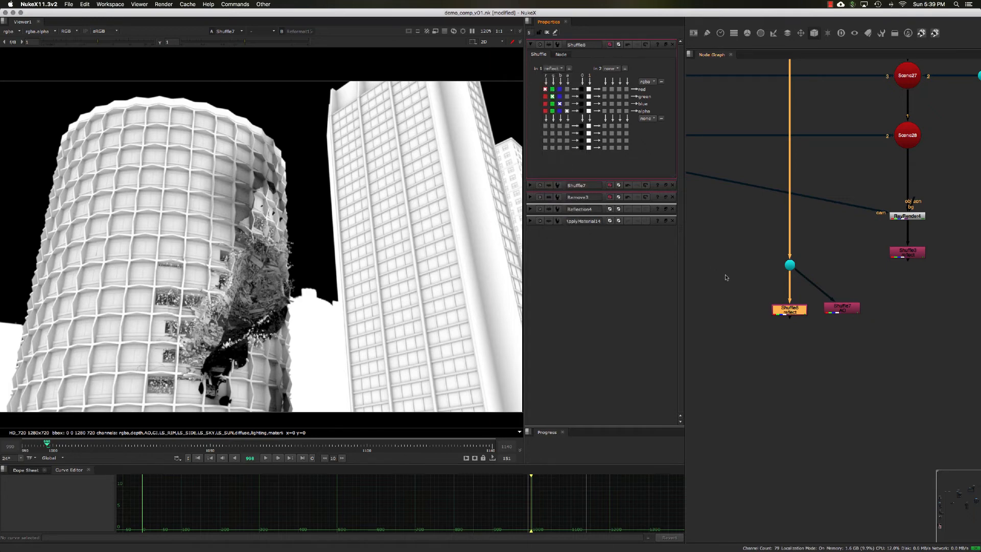
{"action": "left_click_drag", "start_coordinate": [727, 277], "coordinate": [813, 349]}
{"action": "key", "text": "1"}
Paste another Shuffle copy to the left of the reflect one, connect it to the Dot, set its input to materialID and view it.
{"action": "middle_click_drag", "start_coordinate": [756, 293], "coordinate": [764, 275]}
{"action": "left_click", "coordinate": [760, 283]}
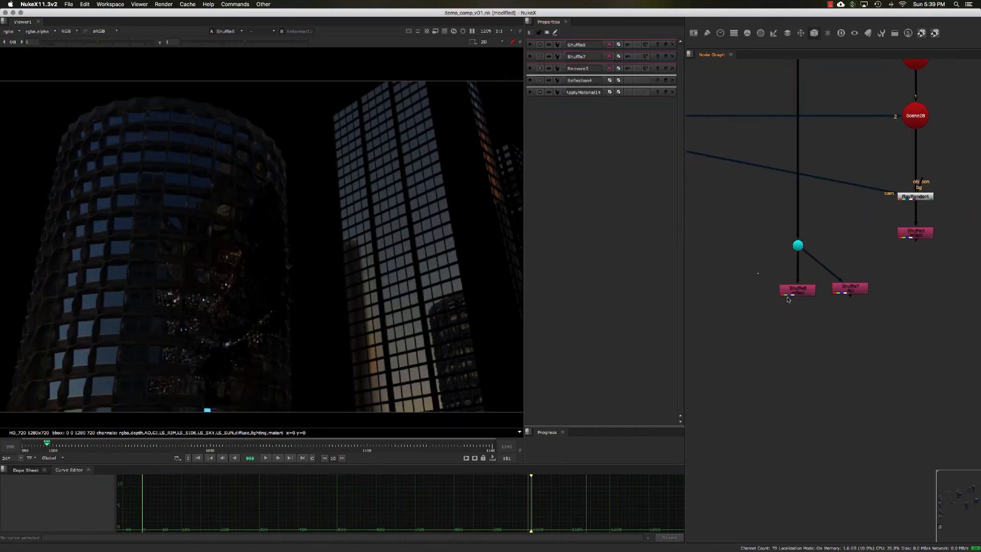
{"action": "key", "text": "super+v"}
{"action": "left_click_drag", "start_coordinate": [760, 277], "coordinate": [795, 245]}
{"action": "left_click_drag", "start_coordinate": [748, 288], "coordinate": [722, 294]}
{"action": "double_click", "coordinate": [723, 293]}
{"action": "key", "text": "1"}
{"action": "left_click", "coordinate": [561, 69]}
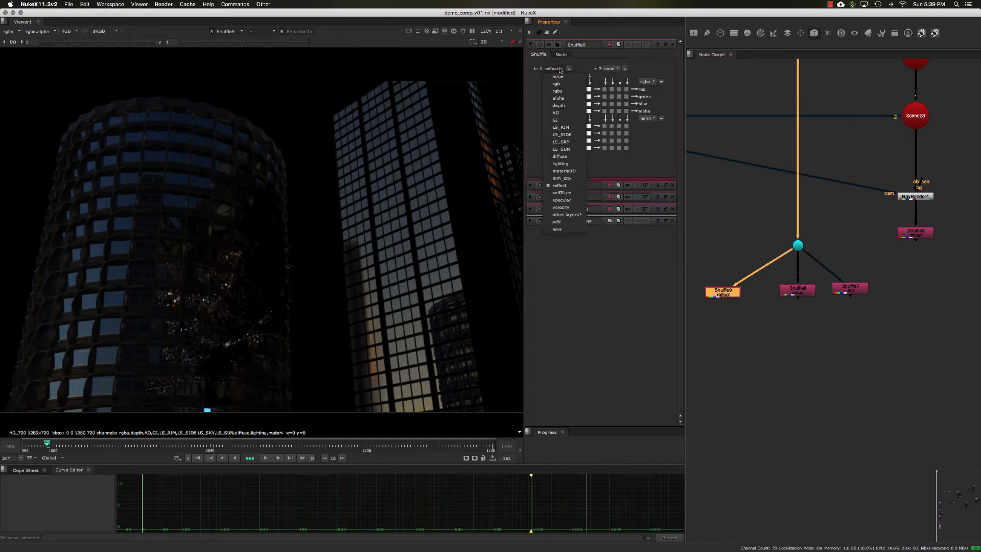
{"action": "left_click", "coordinate": [573, 171]}
{"action": "middle_click_drag", "start_coordinate": [703, 269], "coordinate": [712, 256]}
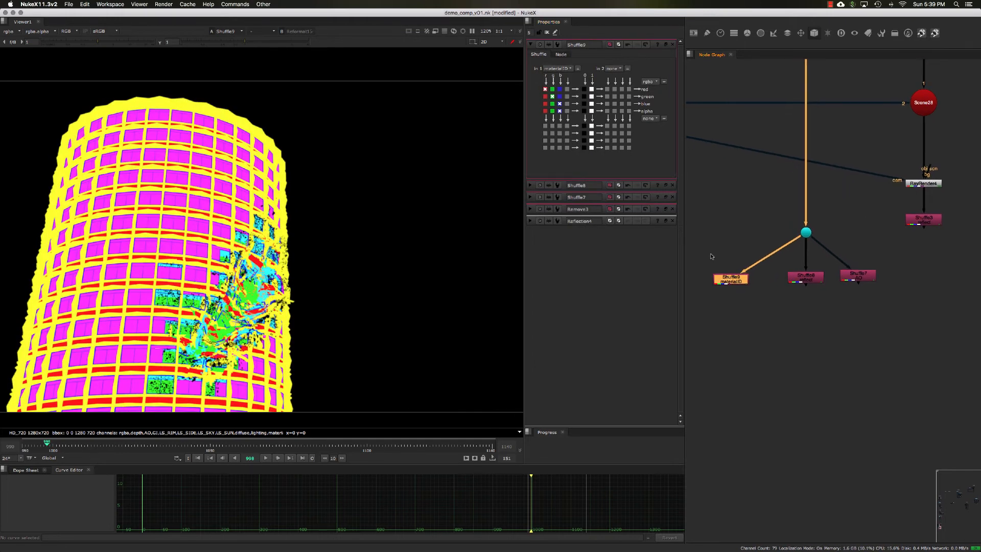
{"action": "left_click_drag", "start_coordinate": [729, 280], "coordinate": [733, 280]}
Route the materialID Shuffle's blue channel into alpha and inspect its alpha.
{"action": "key", "text": "a"}
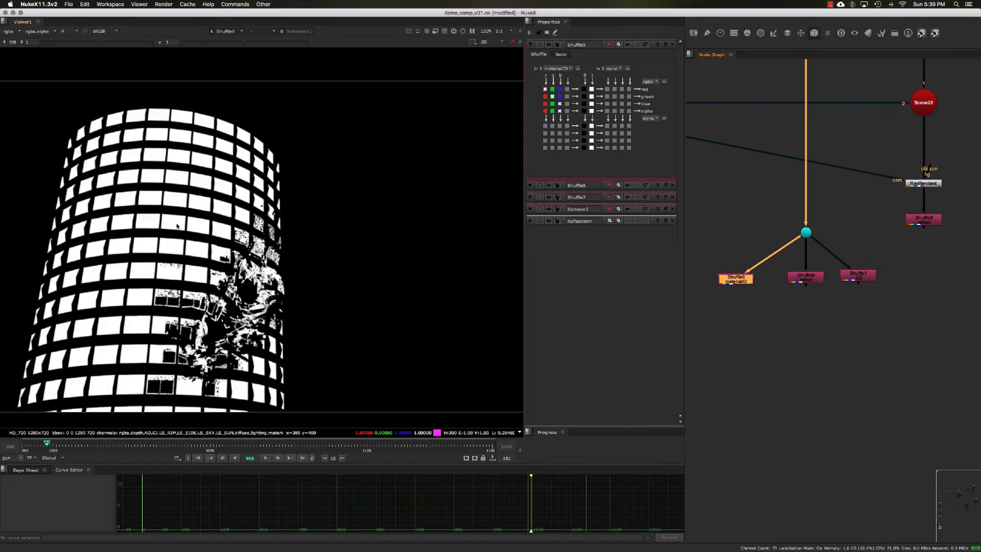
{"action": "left_click", "coordinate": [560, 111]}
{"action": "key", "text": "a"}
{"action": "key", "text": "a"}
Nudge the materialID Shuffle toward the others and insert a Dot left of Scene28 that feeds both Scene28 and RayRender4's camera input.
{"action": "left_click", "coordinate": [903, 284]}
{"action": "middle_click_drag", "start_coordinate": [834, 299], "coordinate": [832, 298]}
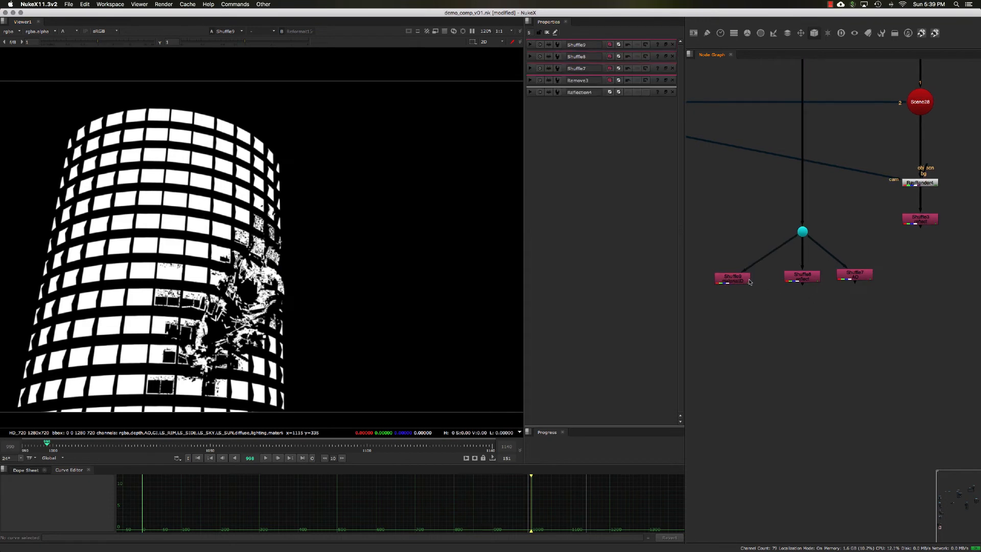
{"action": "left_click_drag", "start_coordinate": [748, 279], "coordinate": [754, 279]}
{"action": "middle_click_drag", "start_coordinate": [749, 241], "coordinate": [762, 244]}
{"action": "left_click", "coordinate": [748, 244]}
{"action": "scroll", "coordinate": [760, 242], "scroll_direction": "down", "scroll_amount": 5}
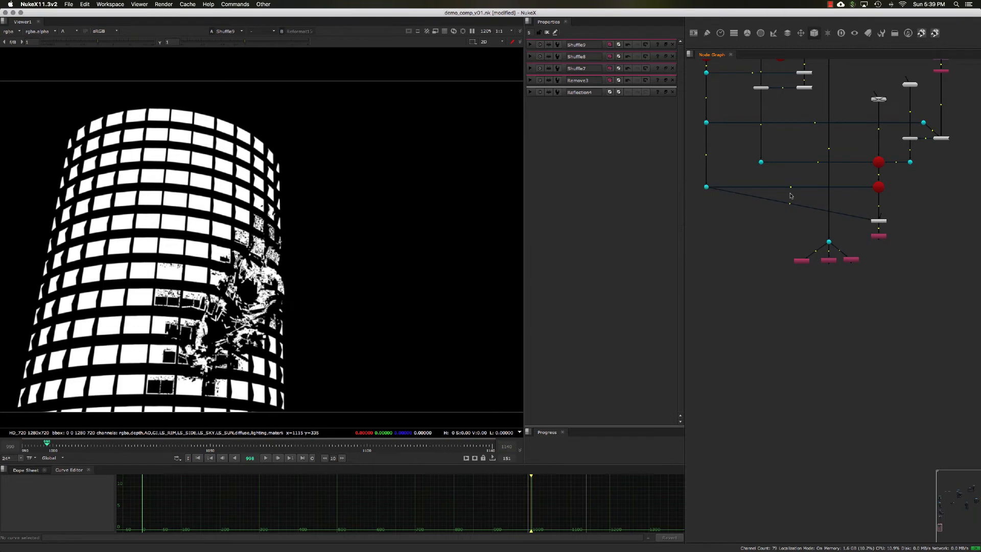
{"action": "left_click_drag", "start_coordinate": [791, 196], "coordinate": [843, 191], "text": "ctrl"}
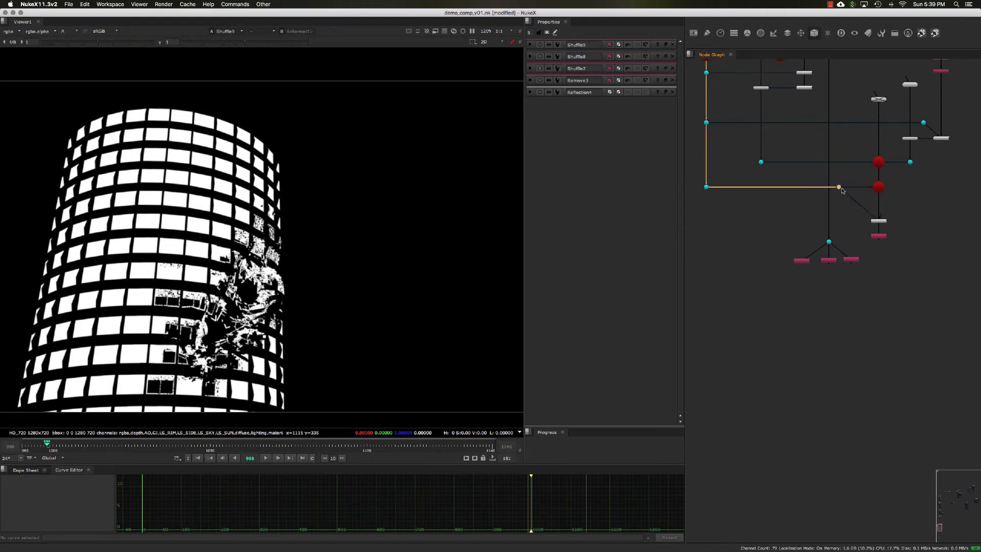
{"action": "middle_click_drag", "start_coordinate": [881, 263], "coordinate": [861, 260]}
{"action": "scroll", "coordinate": [859, 259], "scroll_direction": "up", "scroll_amount": 5}
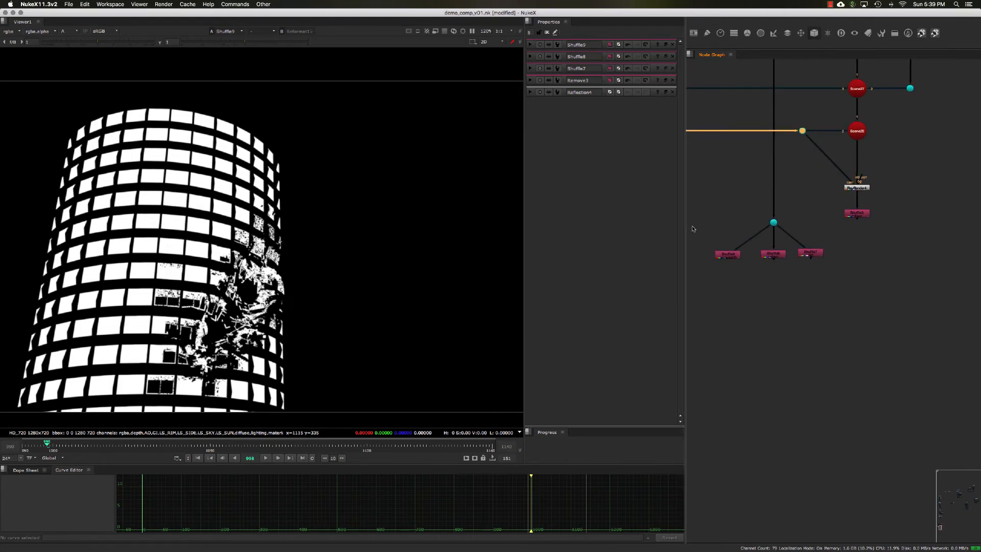
View the creature reflection from Shuffle3, then the building's AO Shuffle.
{"action": "left_click", "coordinate": [864, 215]}
{"action": "key", "text": "1"}
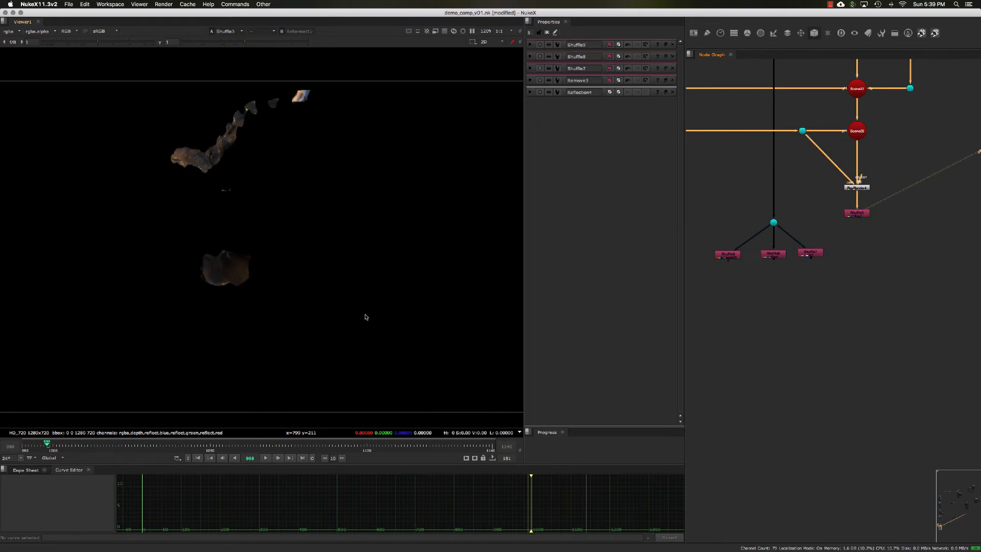
{"action": "double_click", "coordinate": [800, 254]}
{"action": "scroll", "coordinate": [792, 254], "scroll_direction": "up", "scroll_amount": 3}
{"action": "left_click", "coordinate": [787, 245]}
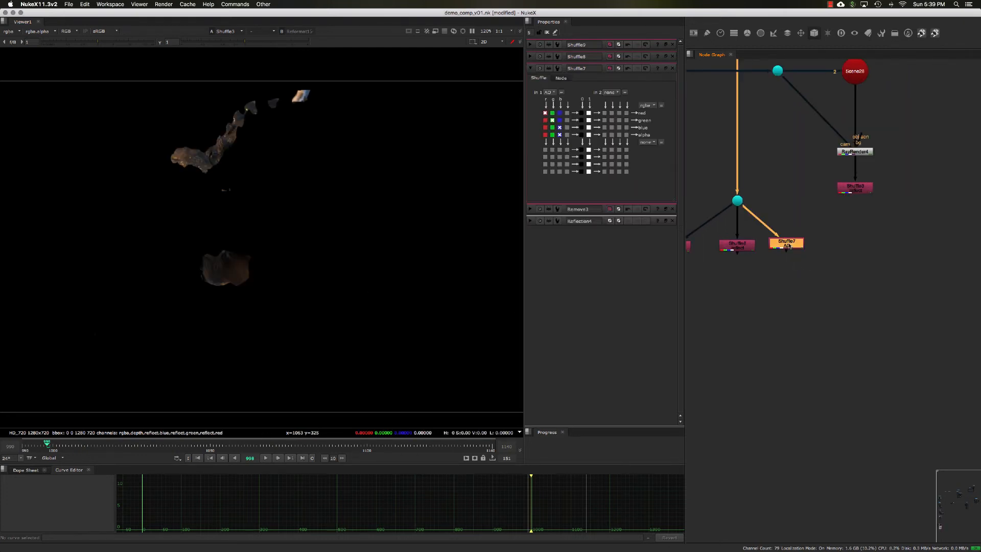
{"action": "key", "text": "1"}
Add a Multiply merge with the AO Shuffle as A and Shuffle3 as B, and inspect the multiplied creature reflection up close.
{"action": "left_click", "coordinate": [818, 279]}
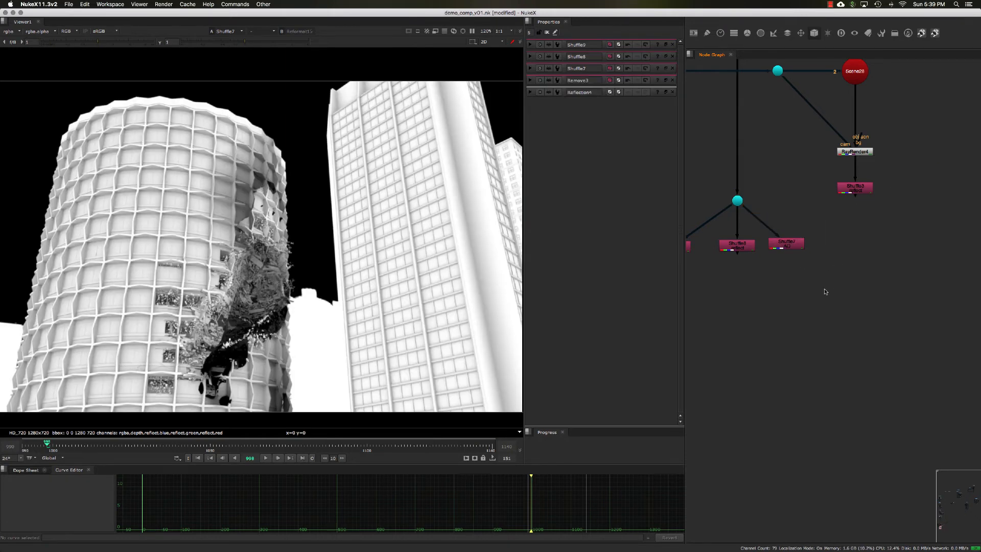
{"action": "key", "text": "Tab"}
{"action": "type", "text": "mul"}
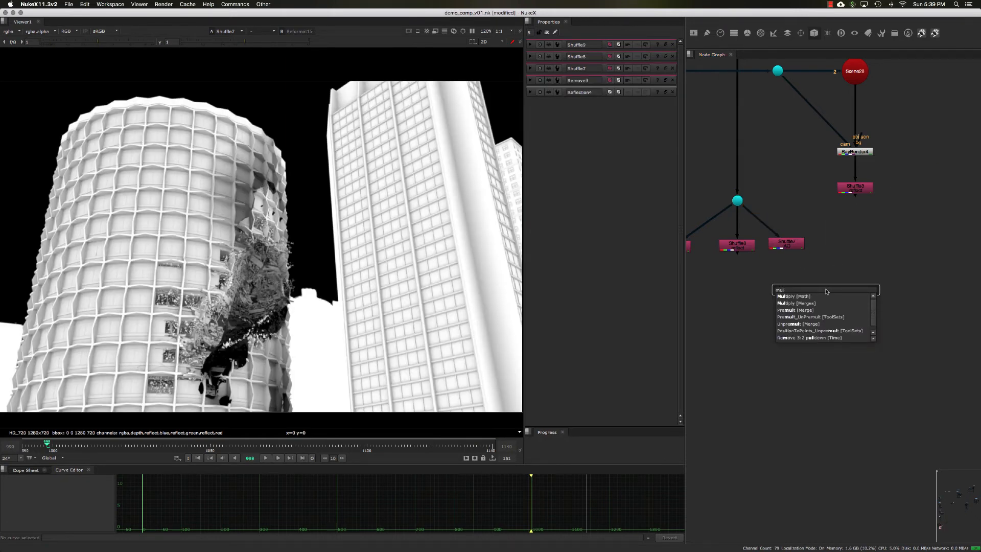
{"action": "left_click", "coordinate": [801, 304]}
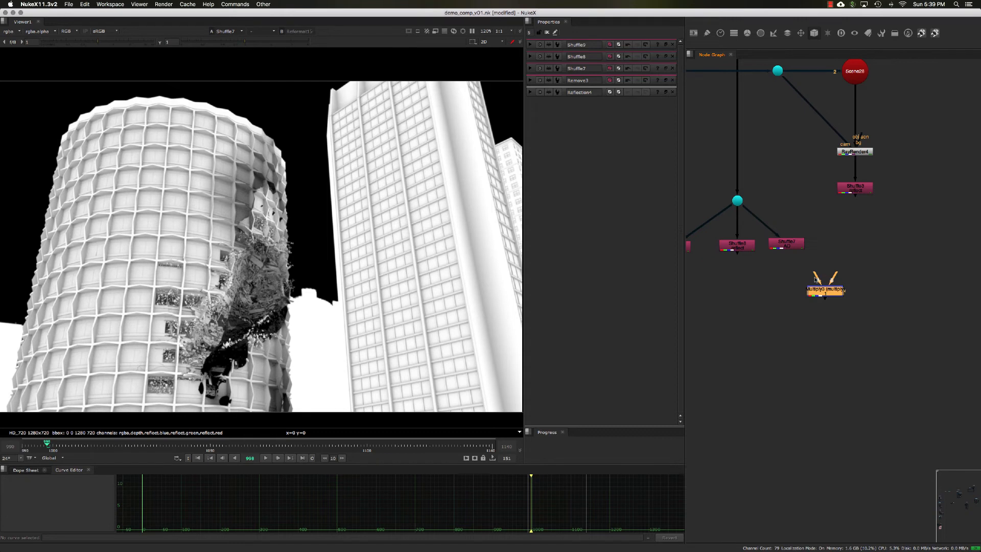
{"action": "left_click_drag", "start_coordinate": [815, 279], "coordinate": [835, 294]}
{"action": "key", "text": "1"}
{"action": "left_click", "coordinate": [786, 272]}
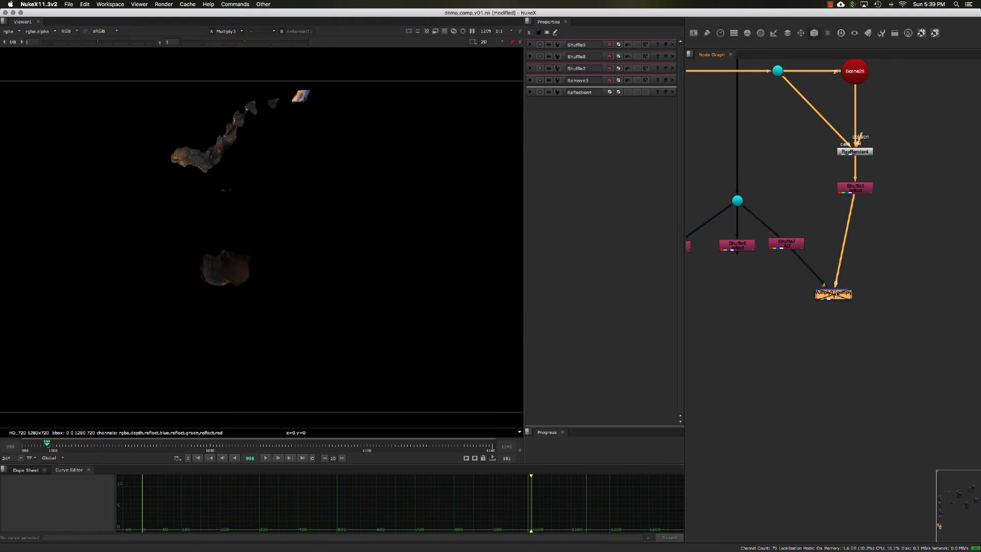
{"action": "scroll", "coordinate": [231, 297], "scroll_direction": "up", "scroll_amount": 5}
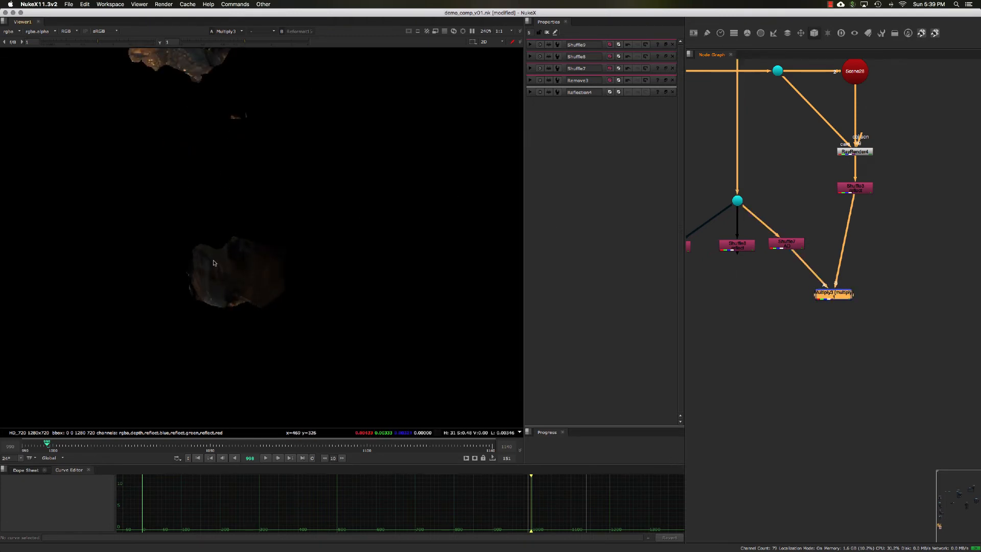
{"action": "scroll", "coordinate": [232, 291], "scroll_direction": "down", "scroll_amount": 3}
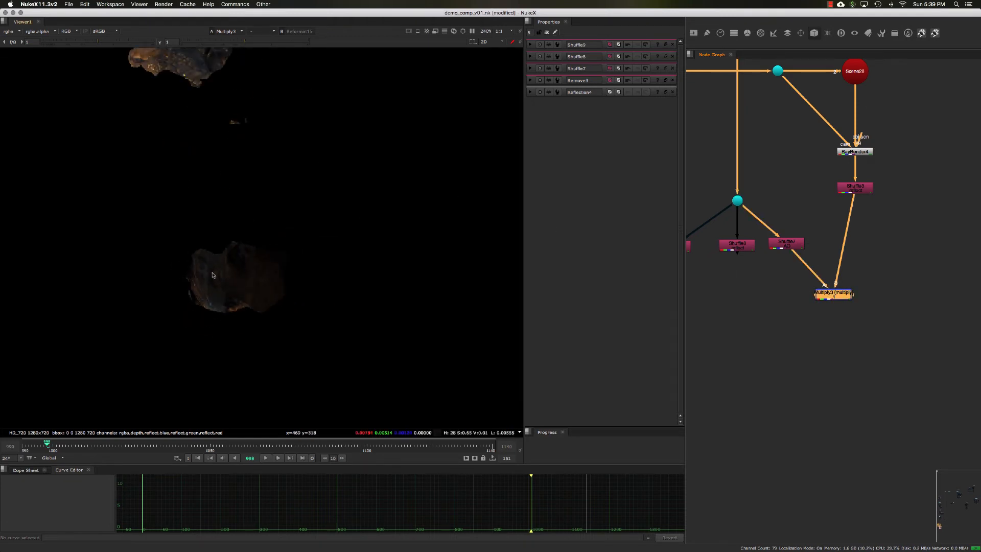
{"action": "middle_click_drag", "start_coordinate": [229, 145], "coordinate": [285, 215]}
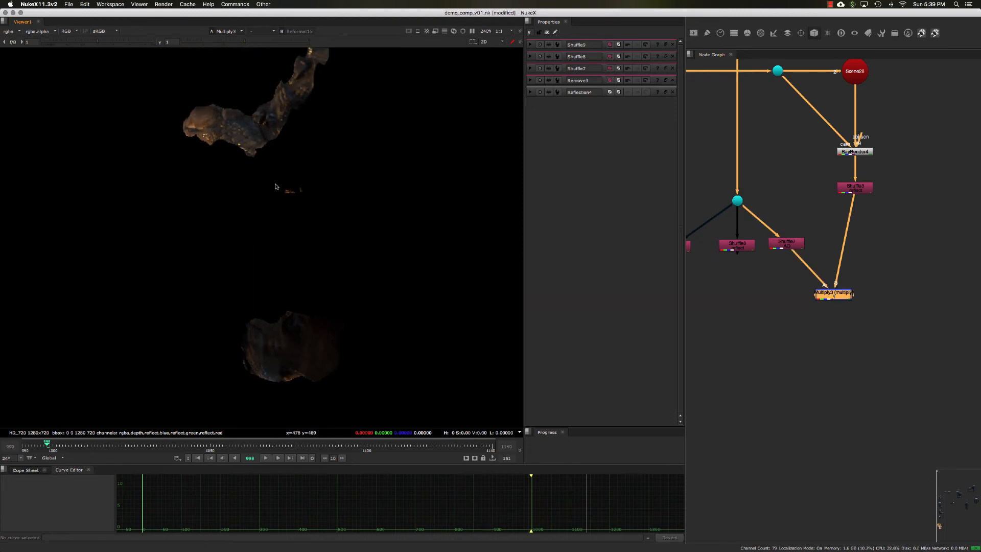
{"action": "scroll", "coordinate": [319, 224], "scroll_direction": "down", "scroll_amount": 5}
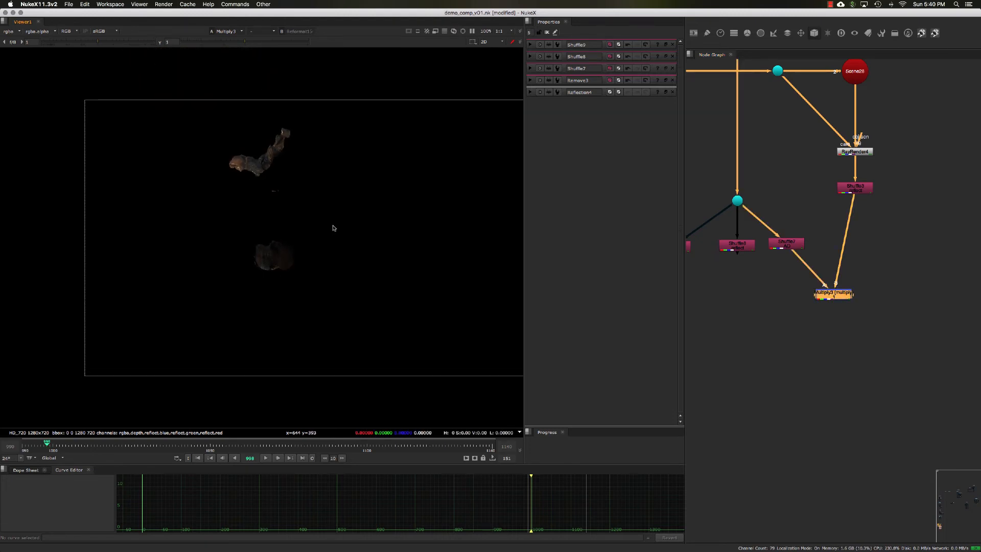
Align the Multiply node directly beneath Shuffle3 and add a Grade node below it.
{"action": "left_click_drag", "start_coordinate": [834, 294], "coordinate": [857, 292]}
{"action": "middle_click_drag", "start_coordinate": [855, 305], "coordinate": [856, 289]}
{"action": "left_click", "coordinate": [858, 282]}
{"action": "left_click", "coordinate": [857, 278]}
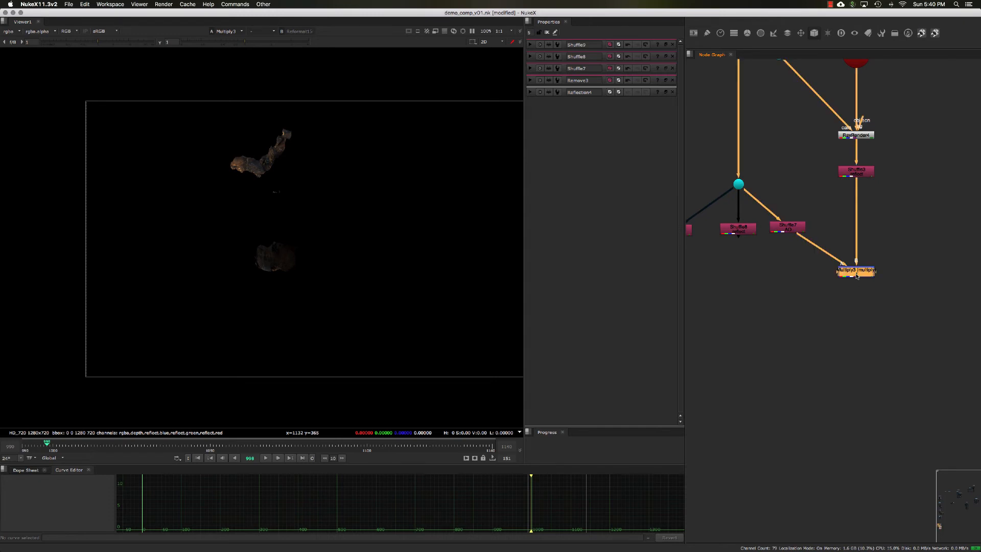
{"action": "key", "text": "f"}
{"action": "middle_click_drag", "start_coordinate": [830, 321], "coordinate": [870, 280]}
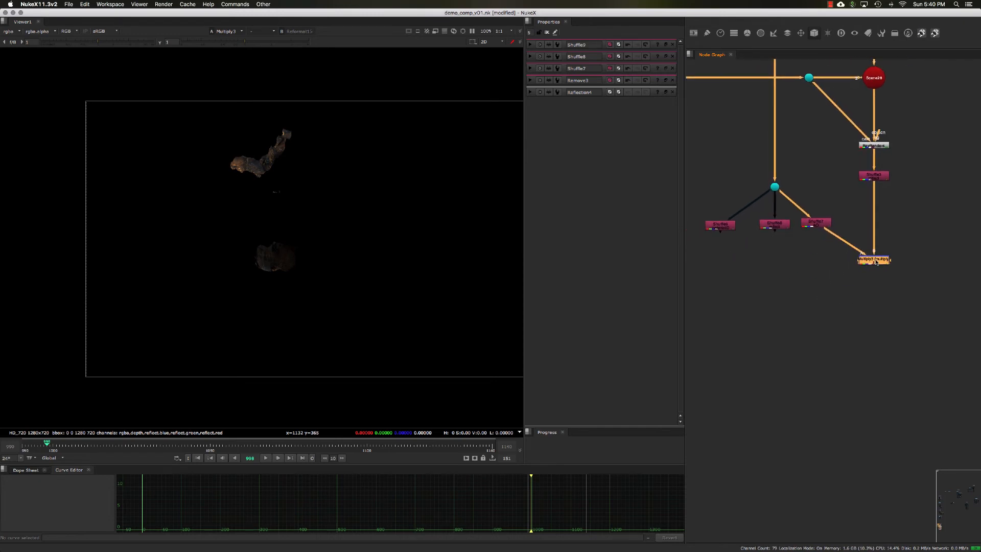
{"action": "key", "text": "g"}
{"action": "left_click_drag", "start_coordinate": [874, 271], "coordinate": [877, 282]}
Merge the graded creature reflection over the building's reflect Shuffle, placing the Merge beneath that Shuffle, and view the result.
{"action": "left_click", "coordinate": [778, 226]}
{"action": "key", "text": "1"}
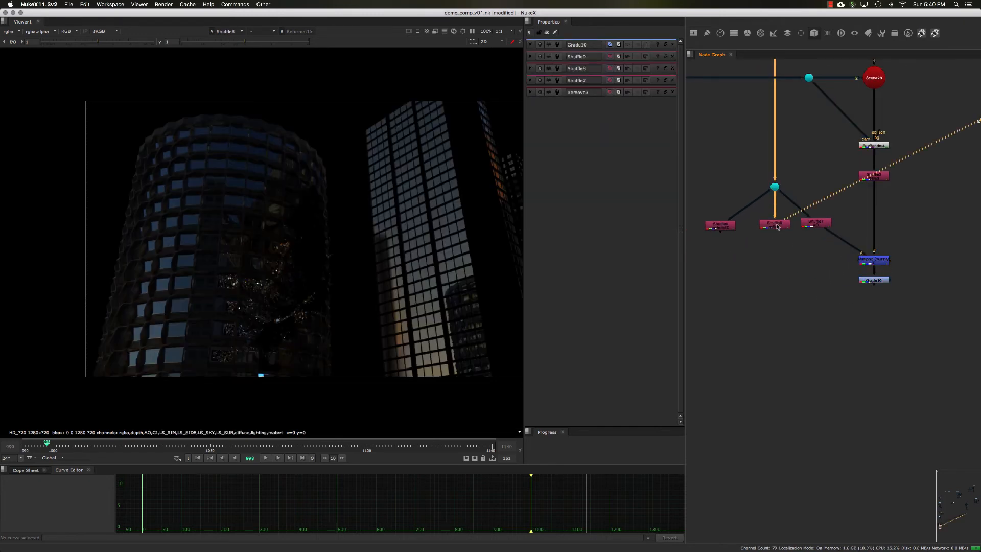
{"action": "scroll", "coordinate": [789, 250], "scroll_direction": "up", "scroll_amount": 4}
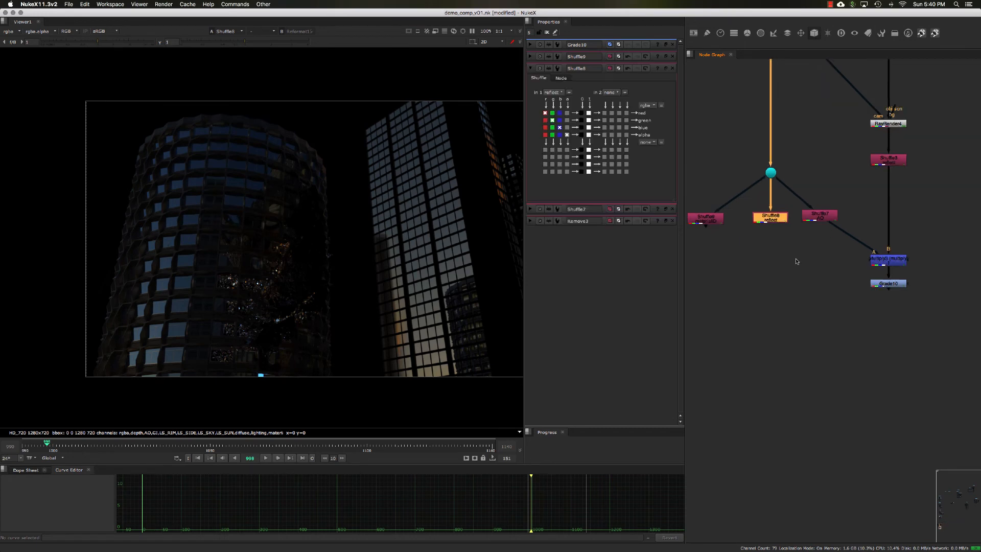
{"action": "key", "text": "m"}
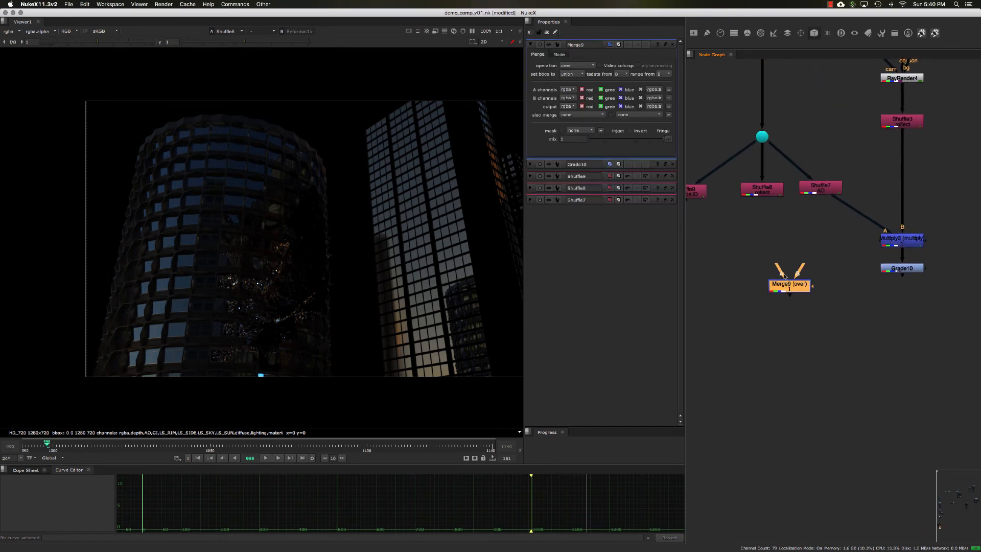
{"action": "left_click_drag", "start_coordinate": [782, 268], "coordinate": [897, 268]}
{"action": "left_click_drag", "start_coordinate": [802, 284], "coordinate": [766, 193]}
{"action": "left_click_drag", "start_coordinate": [768, 292], "coordinate": [760, 299]}
{"action": "key", "text": "1"}
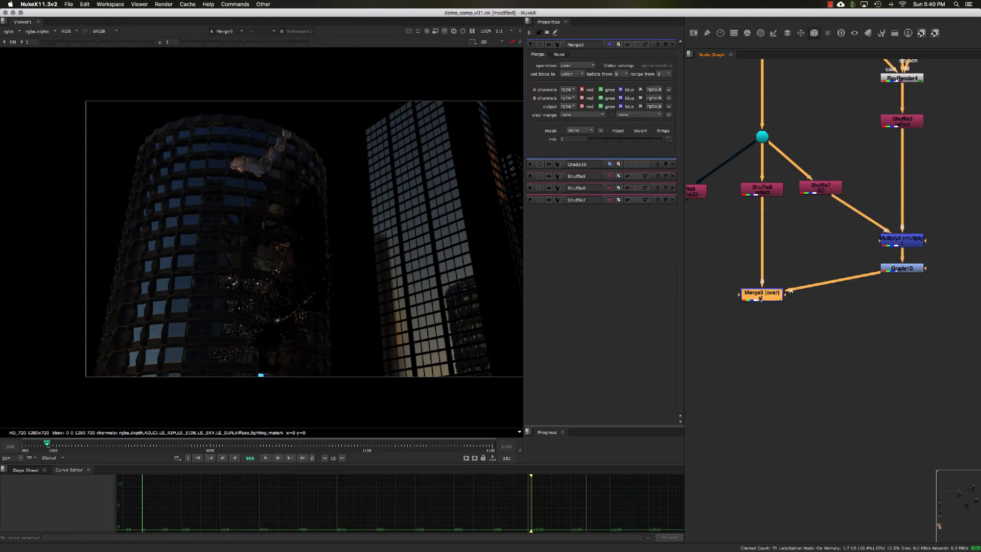
Float Grade10's properties and set its multiply to red 0.68, green 1.1 and blue 1.3.
{"action": "left_click", "coordinate": [895, 271]}
{"action": "scroll", "coordinate": [357, 221], "scroll_direction": "up", "scroll_amount": 2}
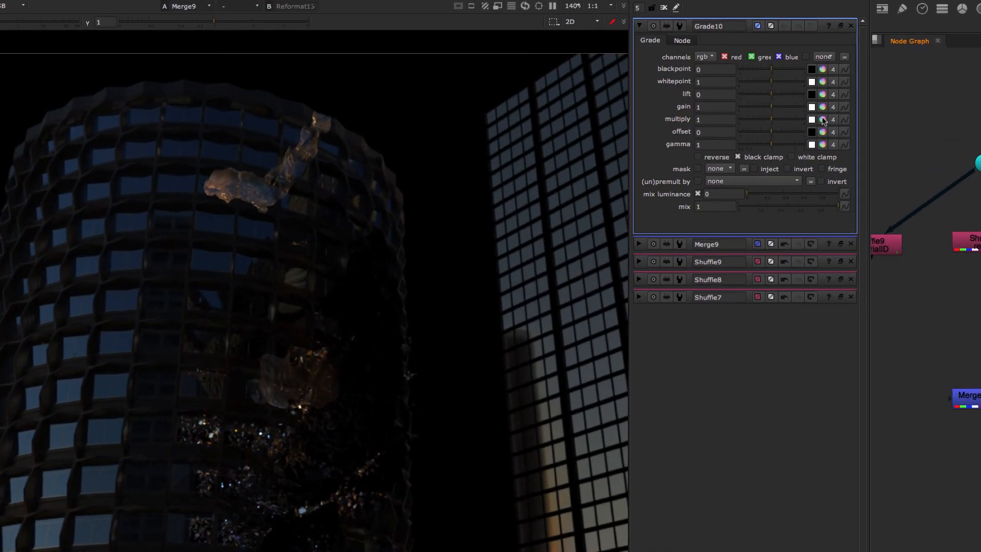
{"action": "left_click", "coordinate": [840, 26]}
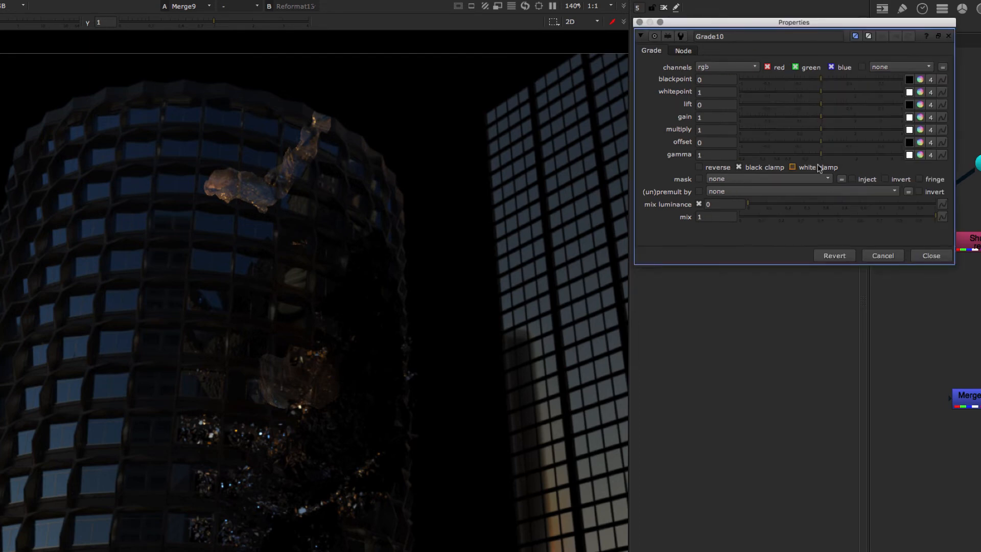
{"action": "left_click", "coordinate": [921, 129]}
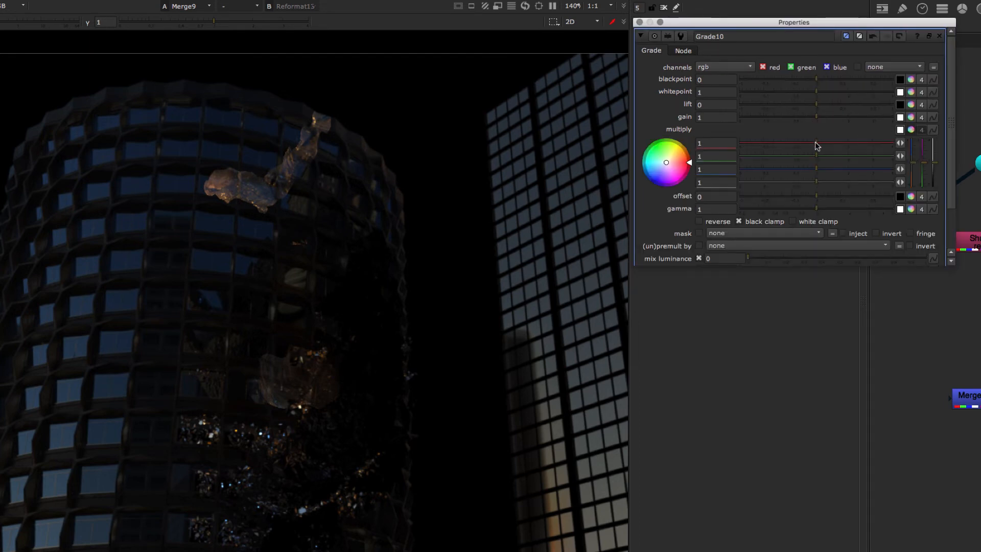
{"action": "left_click_drag", "start_coordinate": [817, 143], "coordinate": [821, 170]}
{"action": "left_click_drag", "start_coordinate": [808, 141], "coordinate": [827, 170]}
Open Grade10's gain value for editing.
{"action": "left_click", "coordinate": [728, 118]}
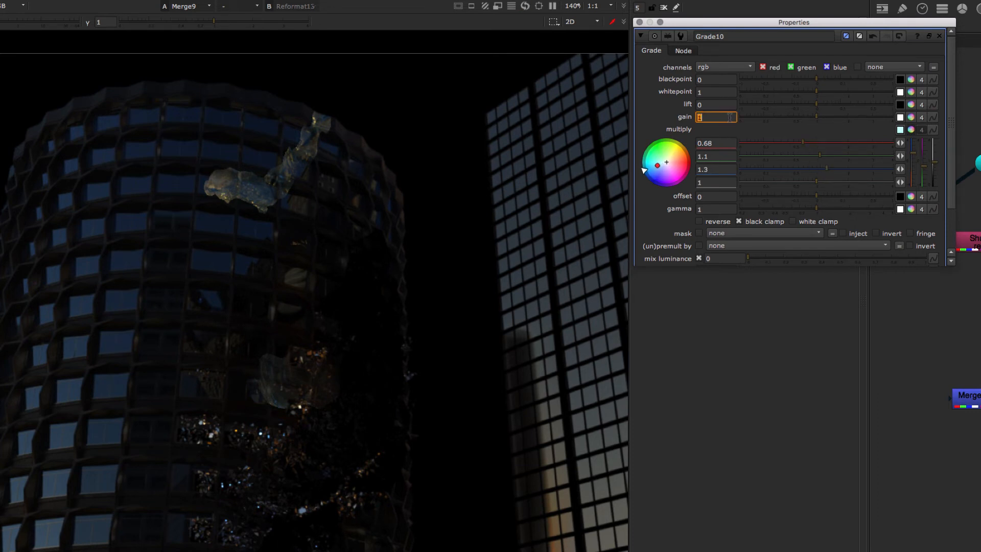
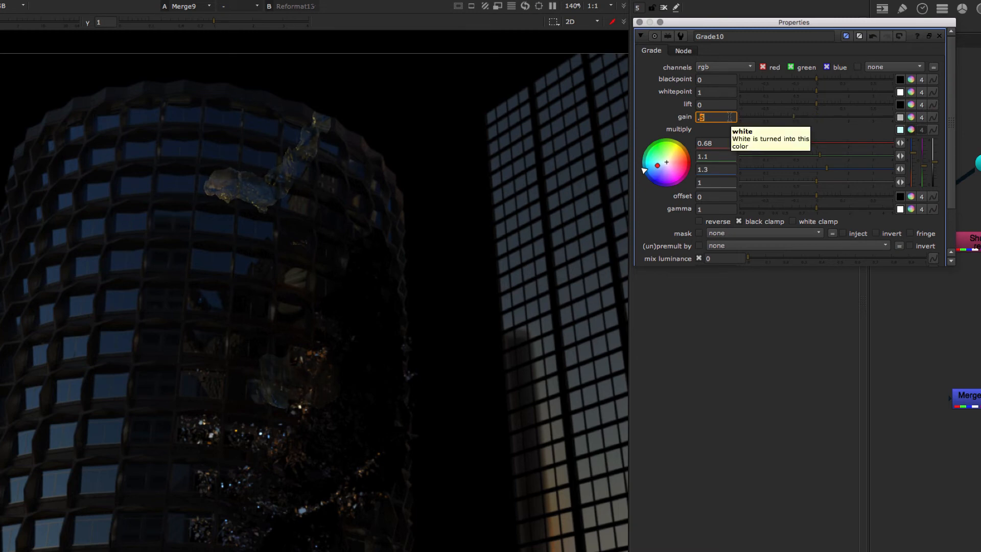
Set Grade10's gain to 0.6 and close its floating properties.
{"action": "key", "text": "Up"}
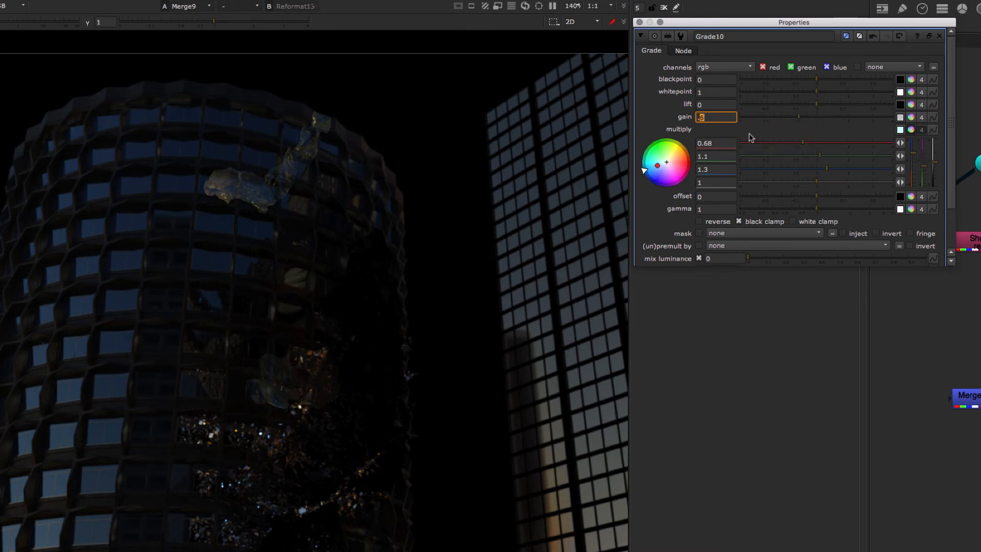
{"action": "left_click", "coordinate": [941, 37]}
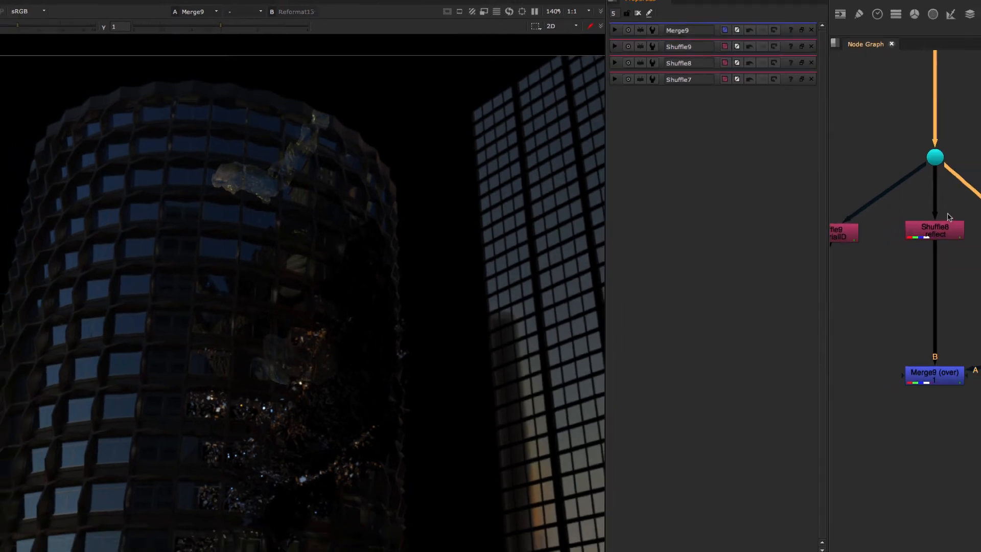
Move Merge9 further down beneath the building's reflect Shuffle and deselect it.
{"action": "double_click", "coordinate": [776, 261]}
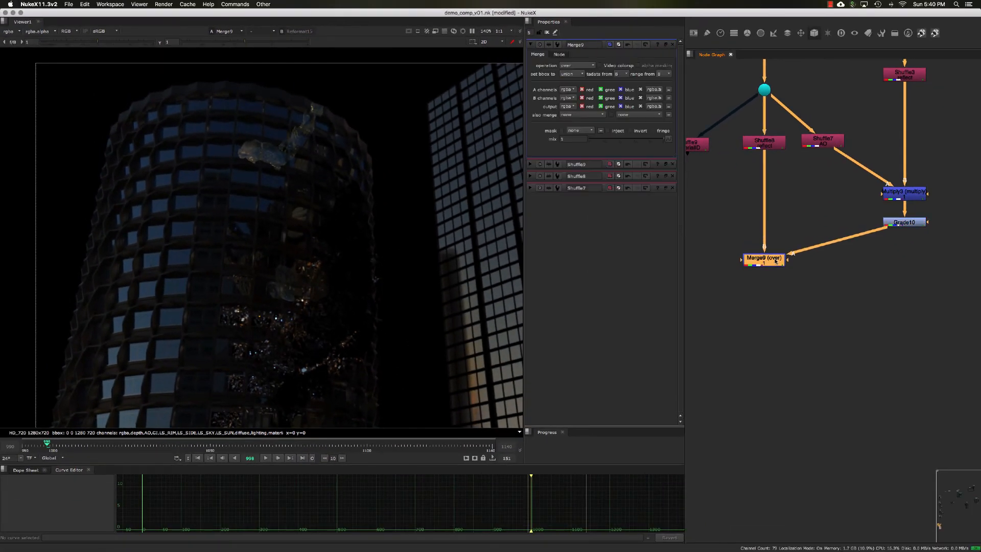
{"action": "left_click", "coordinate": [806, 240]}
{"action": "left_click", "coordinate": [775, 262]}
{"action": "left_click", "coordinate": [806, 284]}
{"action": "left_click_drag", "start_coordinate": [775, 261], "coordinate": [775, 278]}
{"action": "left_click", "coordinate": [826, 225]}
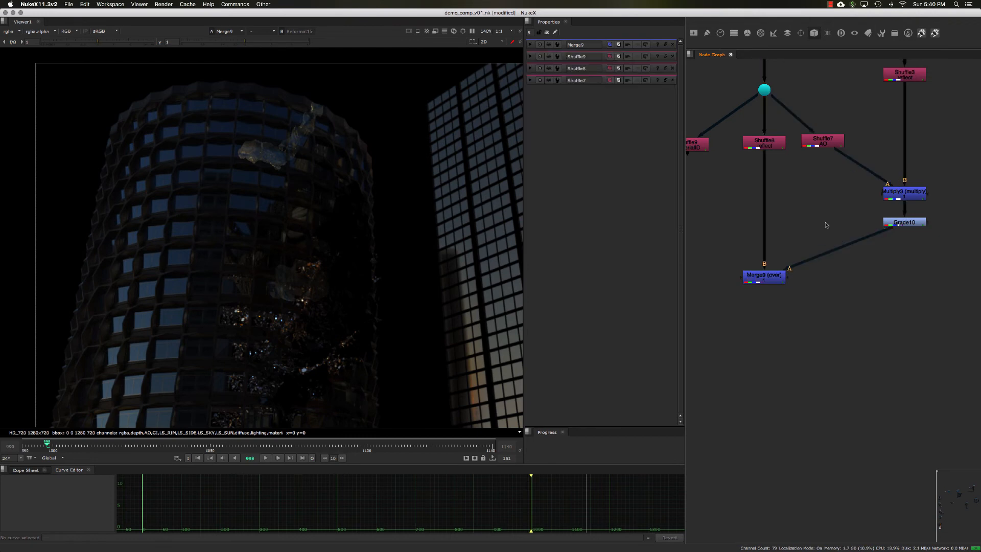
View Grade10's output, nudge Grade10 slightly down and move the materialID Shuffle closer to the reflect Shuffle.
{"action": "left_click_drag", "start_coordinate": [827, 214], "coordinate": [943, 234]}
{"action": "key", "text": "1"}
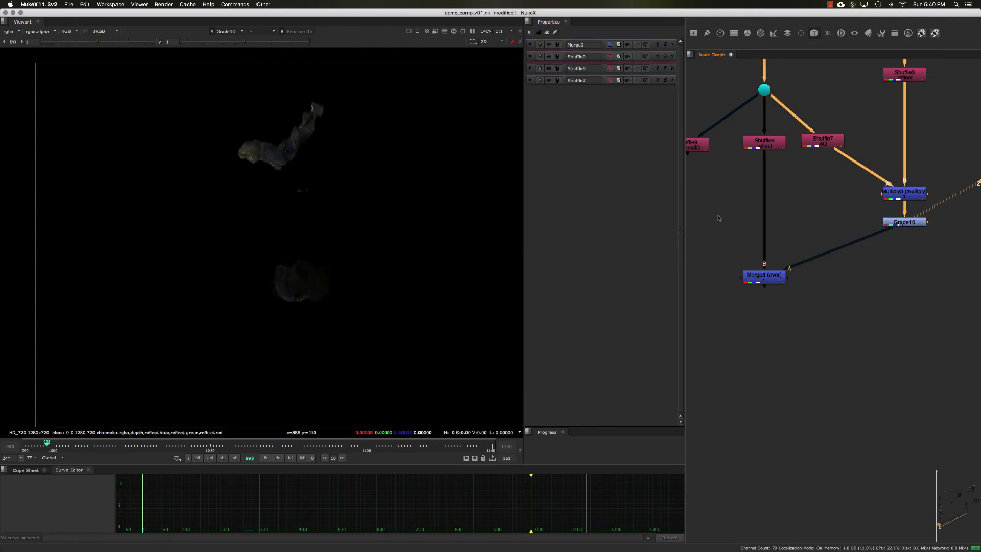
{"action": "middle_click_drag", "start_coordinate": [840, 201], "coordinate": [853, 202]}
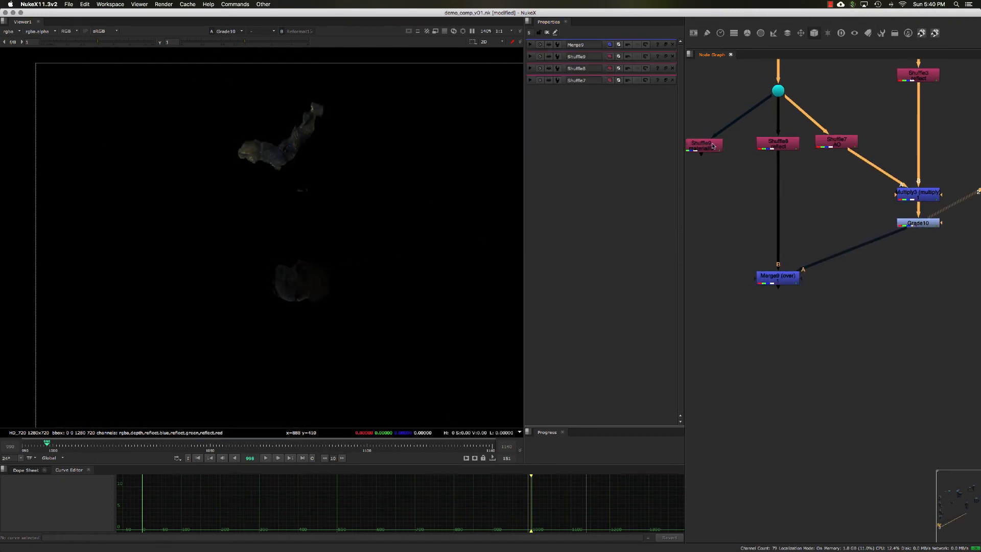
{"action": "double_click", "coordinate": [713, 144]}
{"action": "left_click_drag", "start_coordinate": [910, 222], "coordinate": [910, 225]}
{"action": "left_click", "coordinate": [870, 210]}
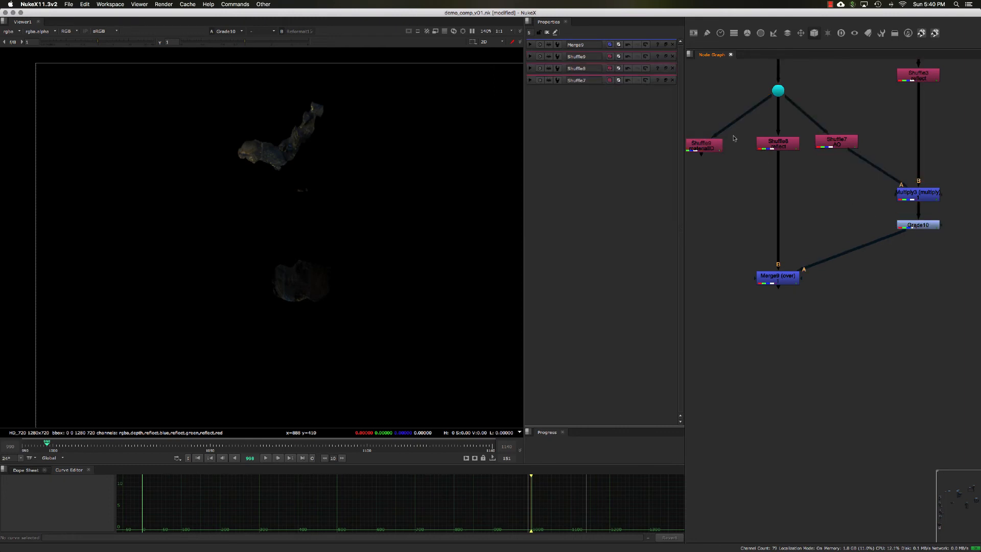
{"action": "left_click_drag", "start_coordinate": [708, 145], "coordinate": [724, 141]}
Create a Merge node below the materialID Shuffle and set its operation to mask.
{"action": "left_click", "coordinate": [732, 207]}
{"action": "key", "text": "Tab"}
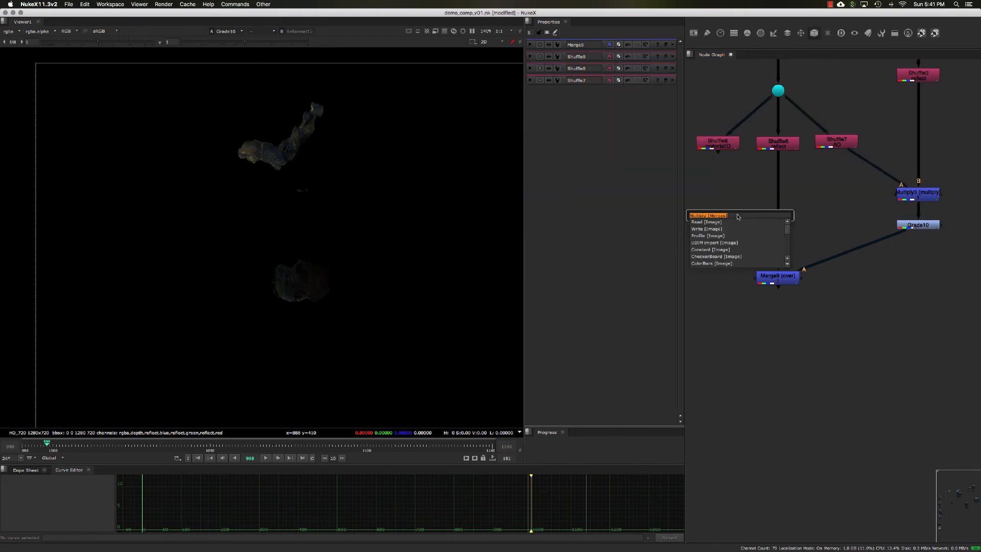
{"action": "key", "text": "Escape"}
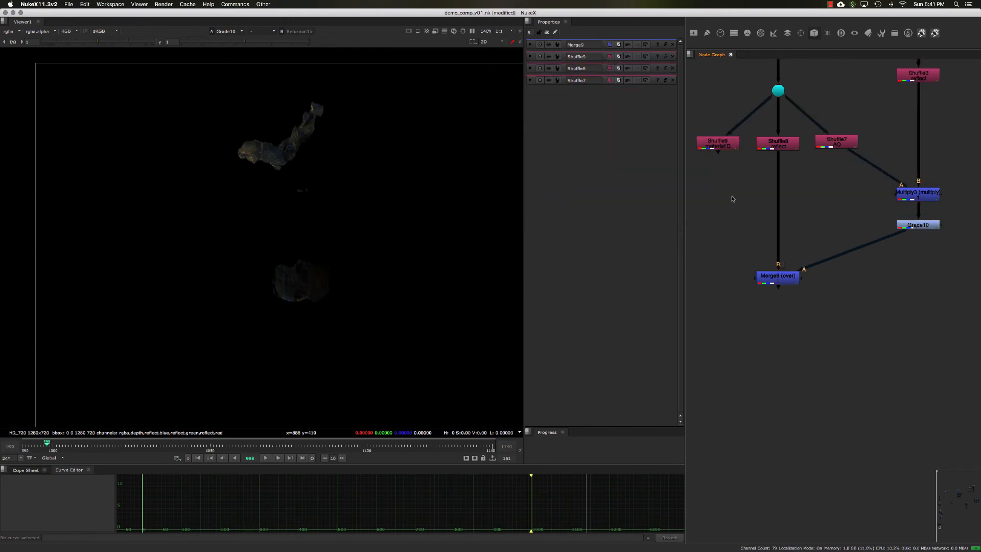
{"action": "key", "text": "m"}
{"action": "left_click", "coordinate": [591, 67]}
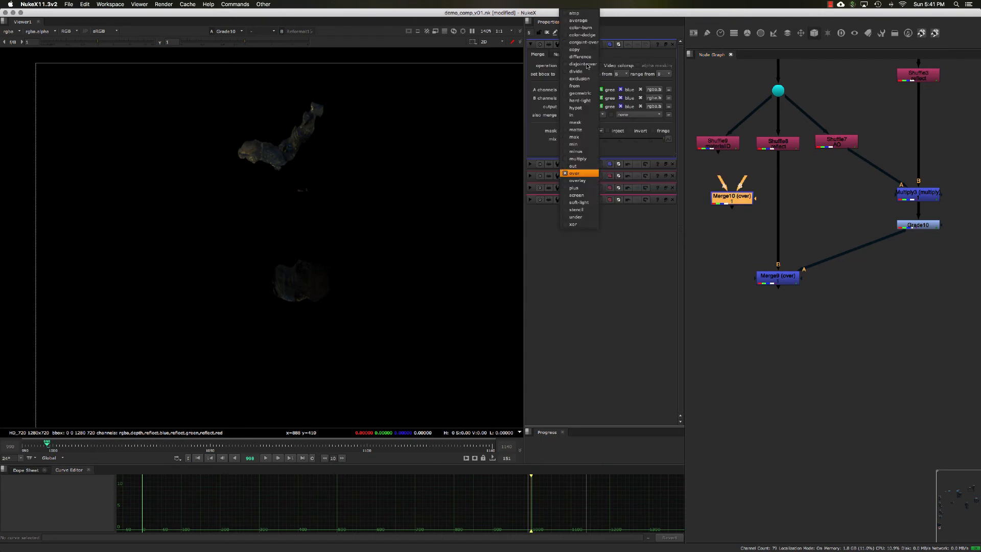
{"action": "left_click", "coordinate": [580, 123]}
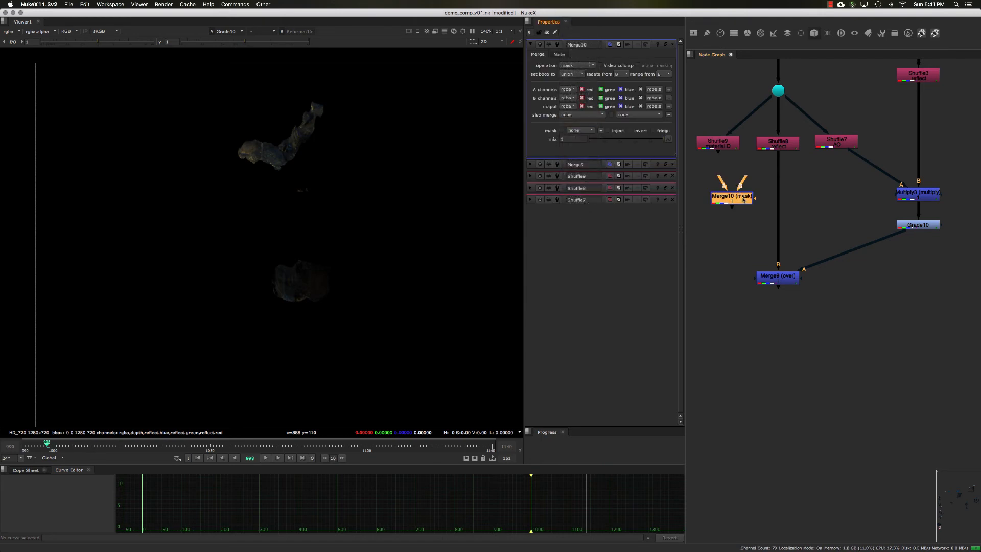
Insert the mask Merge below Grade10, connect its A input to the materialID Shuffle, and check that Shuffle's alpha in the viewer.
{"action": "left_click_drag", "start_coordinate": [743, 202], "coordinate": [925, 260]}
{"action": "left_click", "coordinate": [882, 239]}
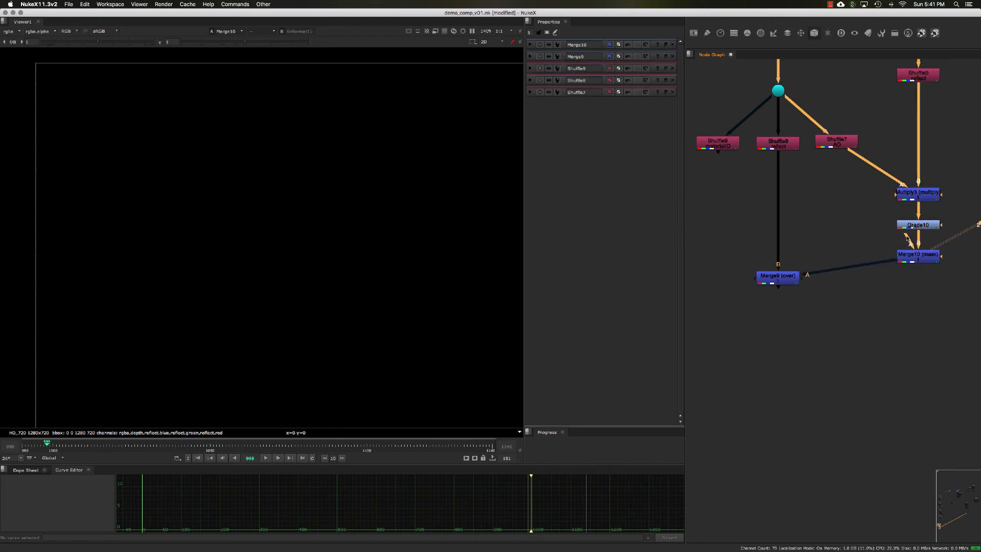
{"action": "left_click_drag", "start_coordinate": [909, 244], "coordinate": [721, 148]}
{"action": "key", "text": "1"}
{"action": "key", "text": "a"}
{"action": "key", "text": "a"}
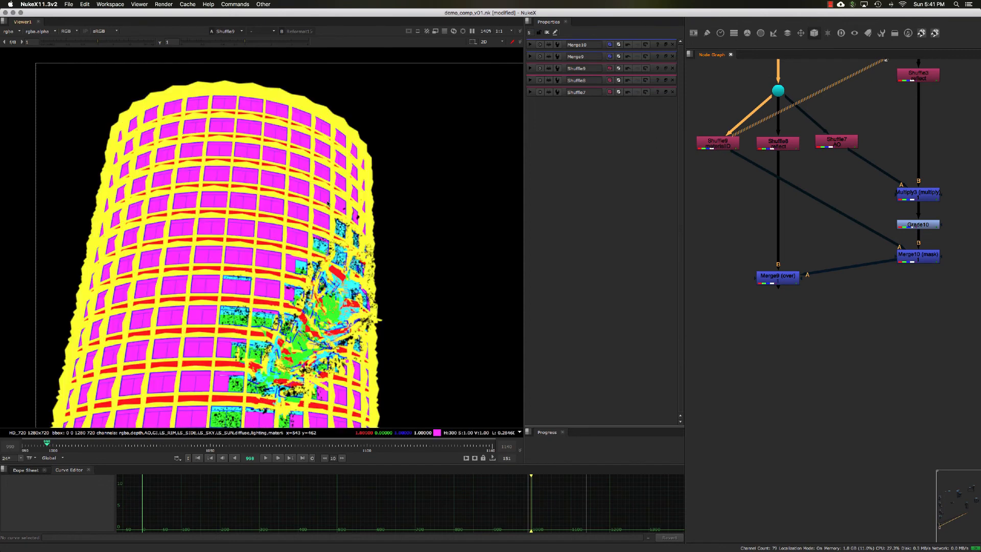
View the mask Merge's output, raise the viewer gamma to 1.7 and fit the full frame.
{"action": "left_click", "coordinate": [917, 253]}
{"action": "key", "text": "1"}
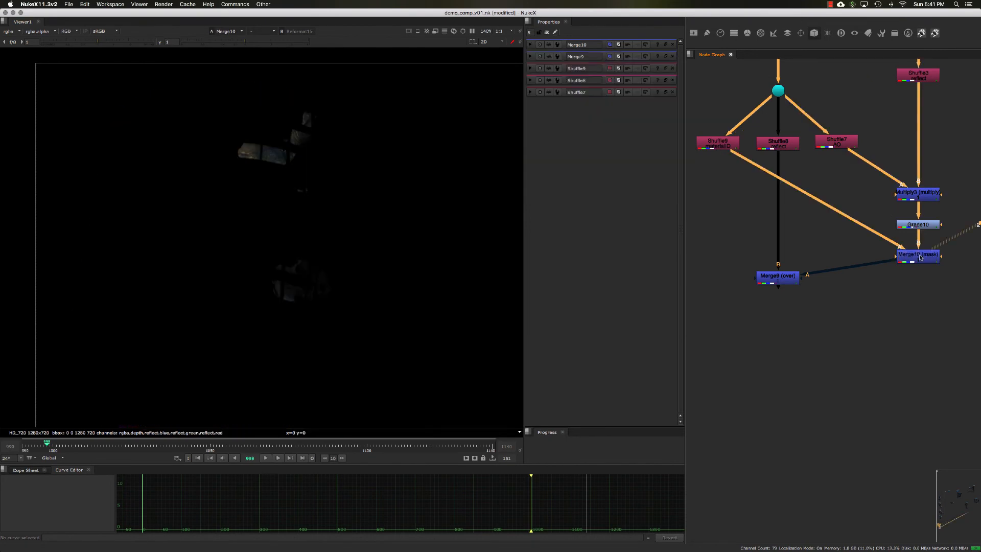
{"action": "scroll", "coordinate": [272, 162], "scroll_direction": "up", "scroll_amount": 5}
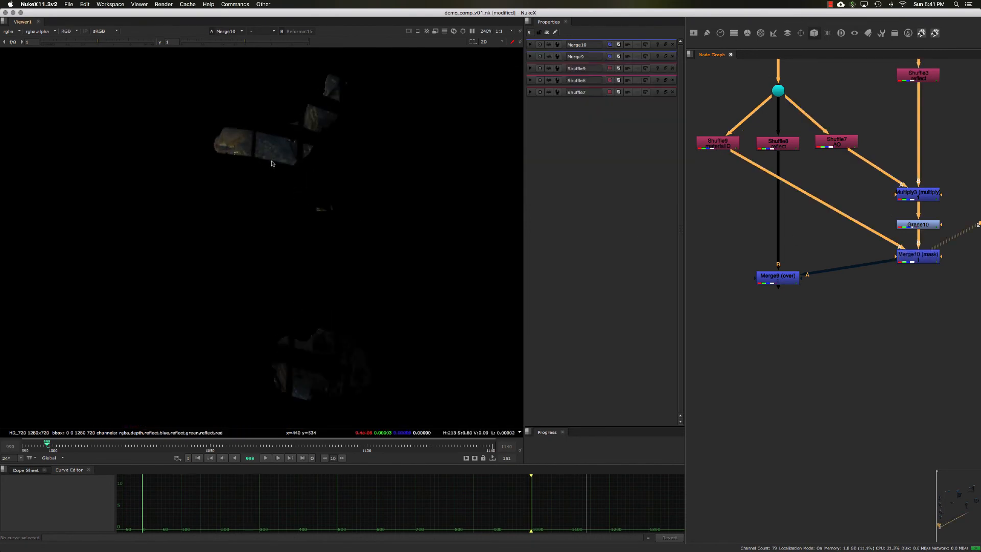
{"action": "left_click_drag", "start_coordinate": [249, 42], "coordinate": [264, 42]}
{"action": "key", "text": "f"}
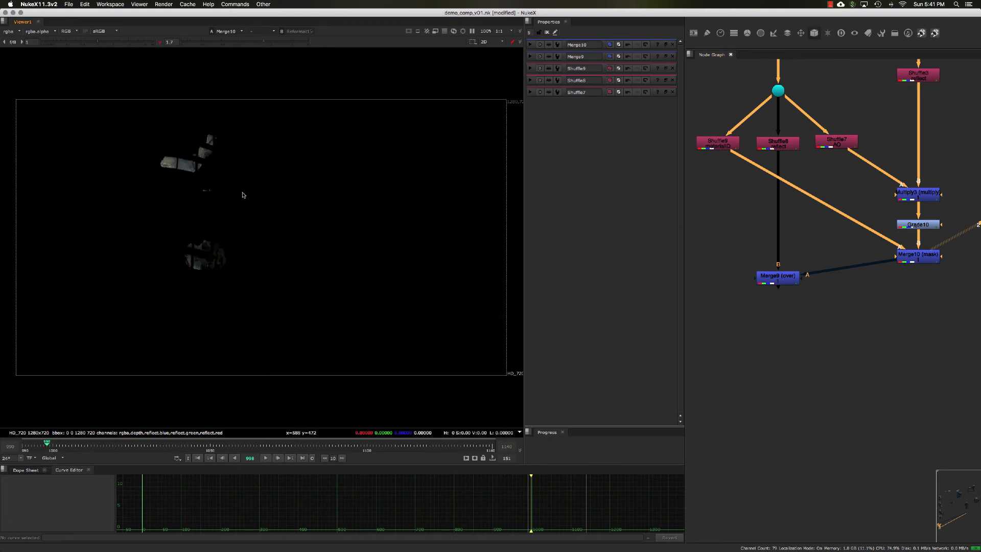
Toggle the mask Merge off and on to compare the creature reflection with and without the window mask.
{"action": "double_click", "coordinate": [917, 255]}
{"action": "key", "text": "d"}
{"action": "key", "text": "d"}
{"action": "key", "text": "d"}
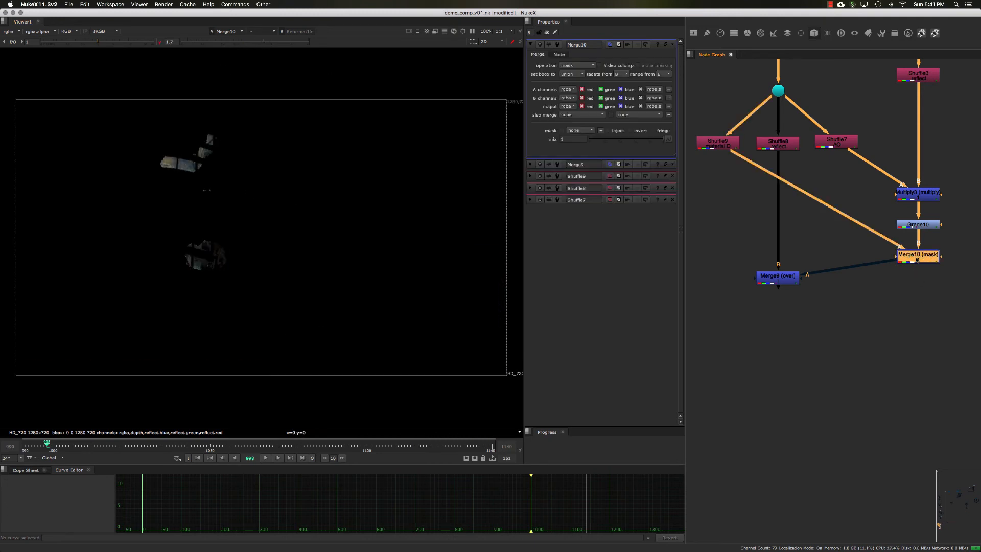
{"action": "key", "text": "d"}
{"action": "key", "text": "d"}
{"action": "key", "text": "d"}
View Merge9's result with the masked creature reflection over the building and open its properties.
{"action": "left_click", "coordinate": [778, 277]}
{"action": "key", "text": "1"}
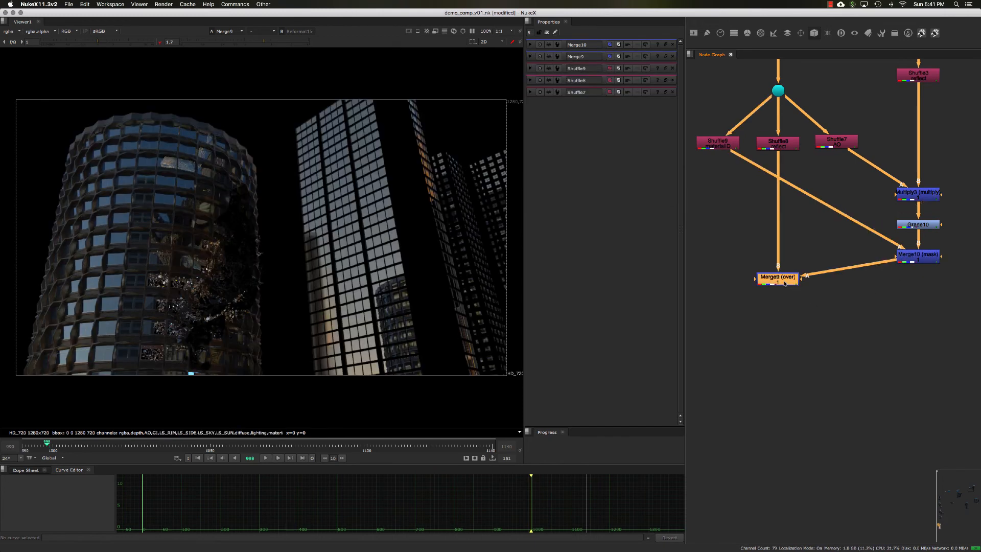
{"action": "double_click", "coordinate": [785, 283]}
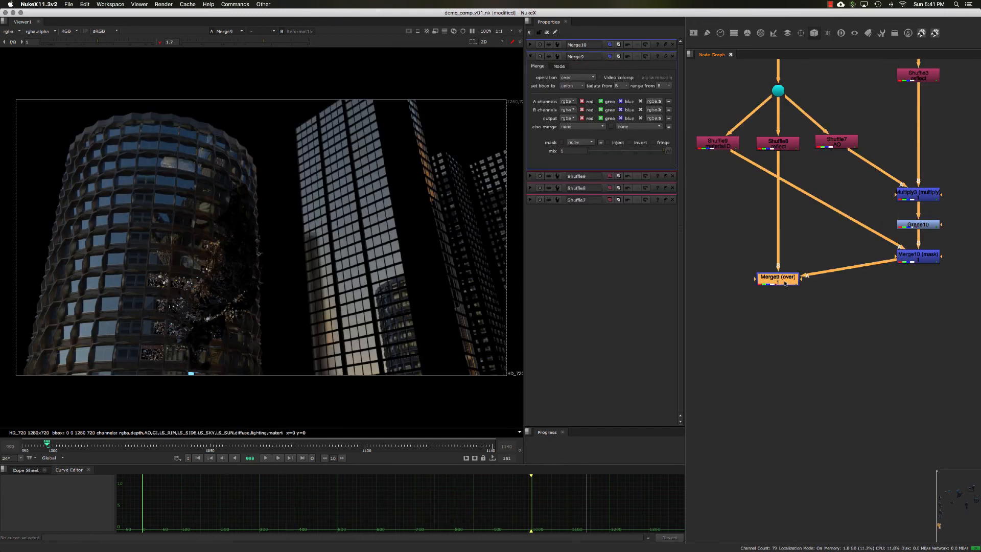
{"action": "scroll", "coordinate": [795, 303], "scroll_direction": "down", "scroll_amount": 3}
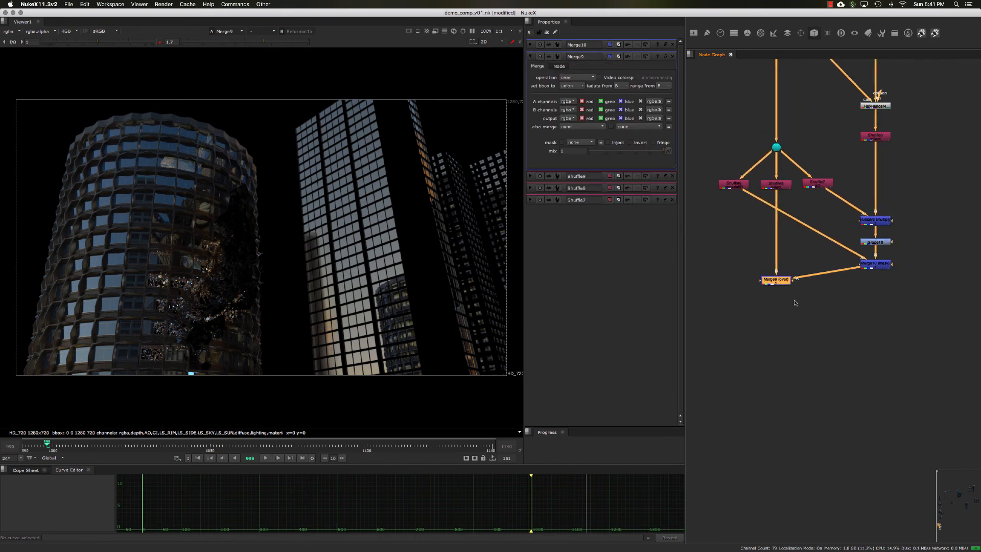
Route the materialID connection into the mask Merge through a Dot level with it, and move Merge9 further down.
{"action": "left_click", "coordinate": [795, 303]}
{"action": "scroll", "coordinate": [796, 307], "scroll_direction": "down", "scroll_amount": 2}
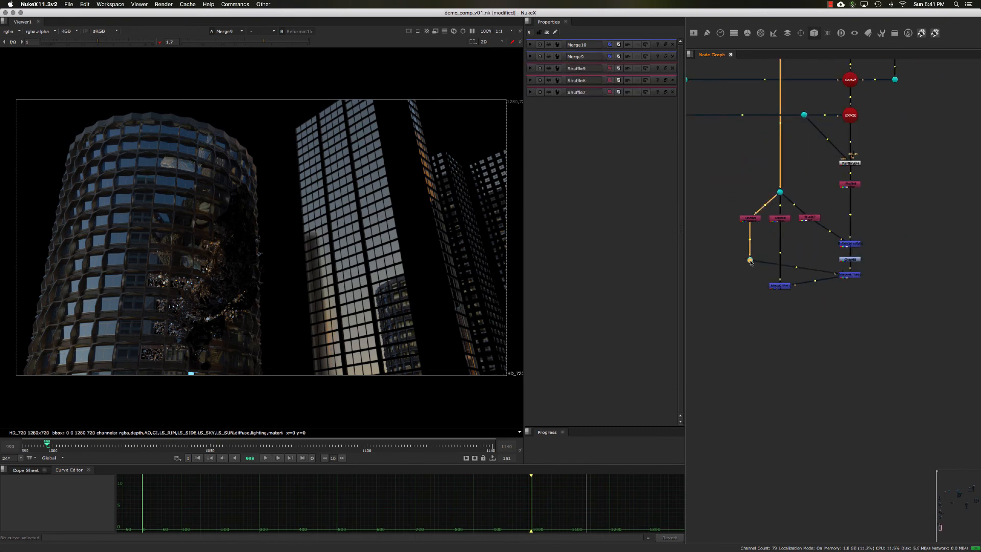
{"action": "left_click_drag", "start_coordinate": [774, 288], "coordinate": [777, 305]}
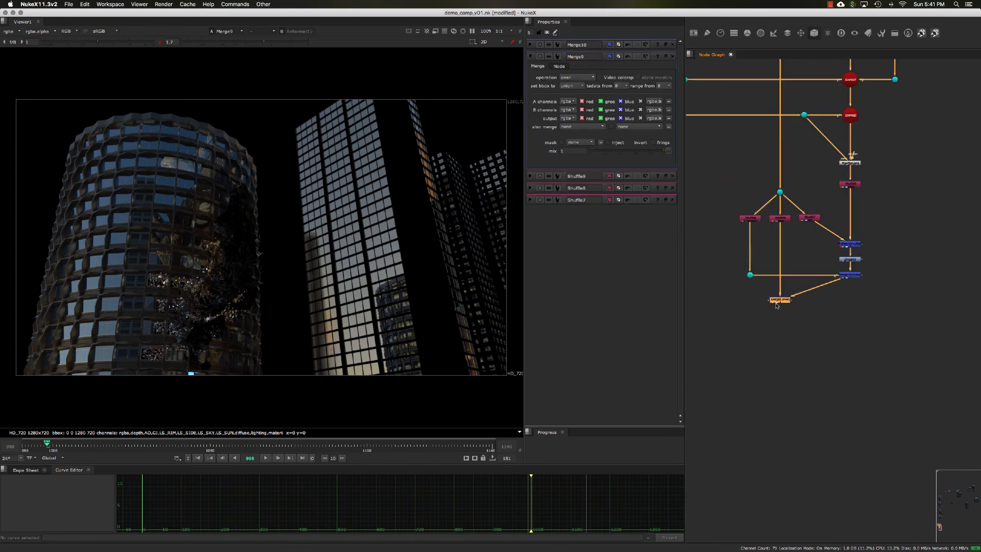
{"action": "left_click", "coordinate": [809, 336]}
Move the creature Read node and the nodes beneath it aside, and route their projection connection through a Dot above Project3D.
{"action": "scroll", "coordinate": [858, 113], "scroll_direction": "up", "scroll_amount": 5}
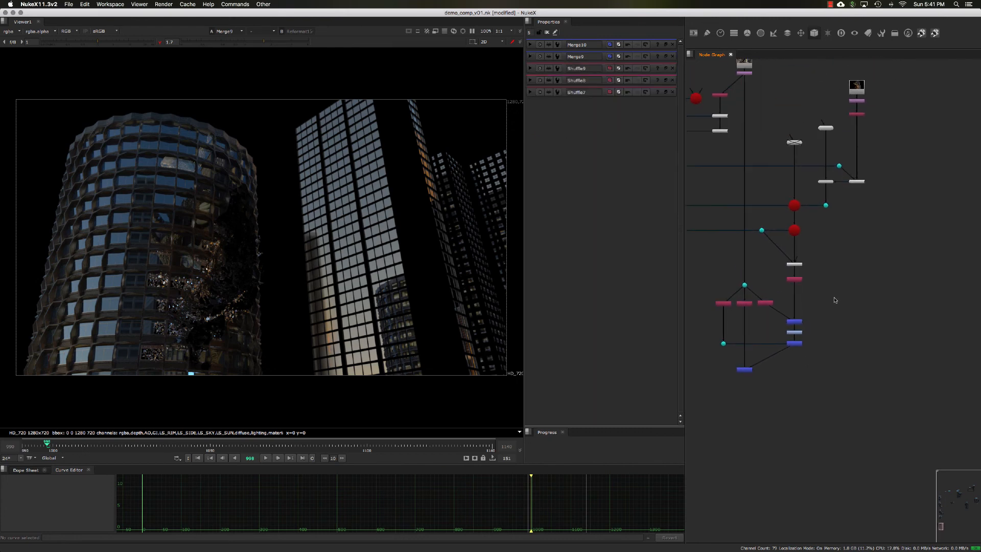
{"action": "scroll", "coordinate": [871, 130], "scroll_direction": "up", "scroll_amount": 5}
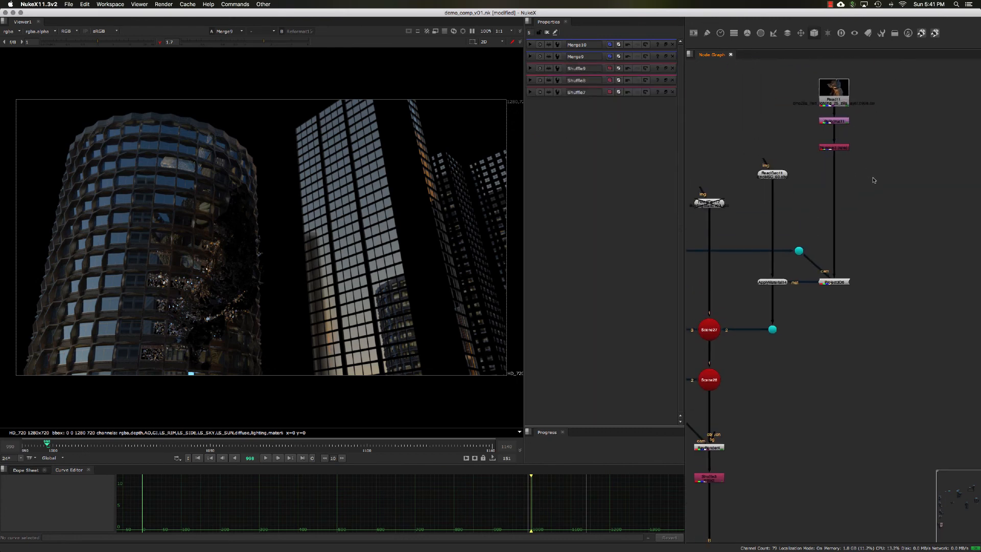
{"action": "left_click", "coordinate": [851, 106]}
{"action": "left_click_drag", "start_coordinate": [851, 106], "coordinate": [874, 107]}
{"action": "middle_click_drag", "start_coordinate": [885, 202], "coordinate": [855, 173]}
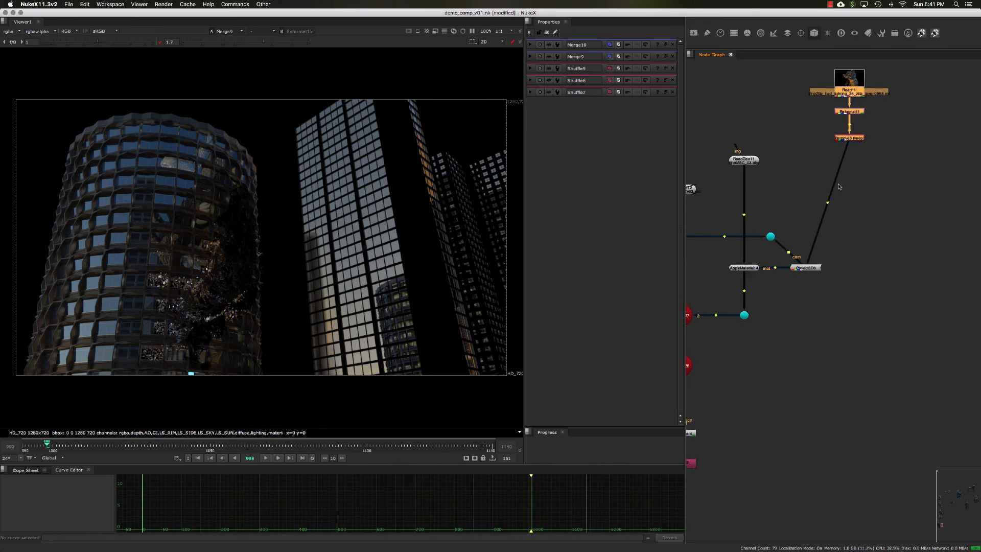
{"action": "left_click_drag", "start_coordinate": [828, 202], "coordinate": [807, 169], "text": "super"}
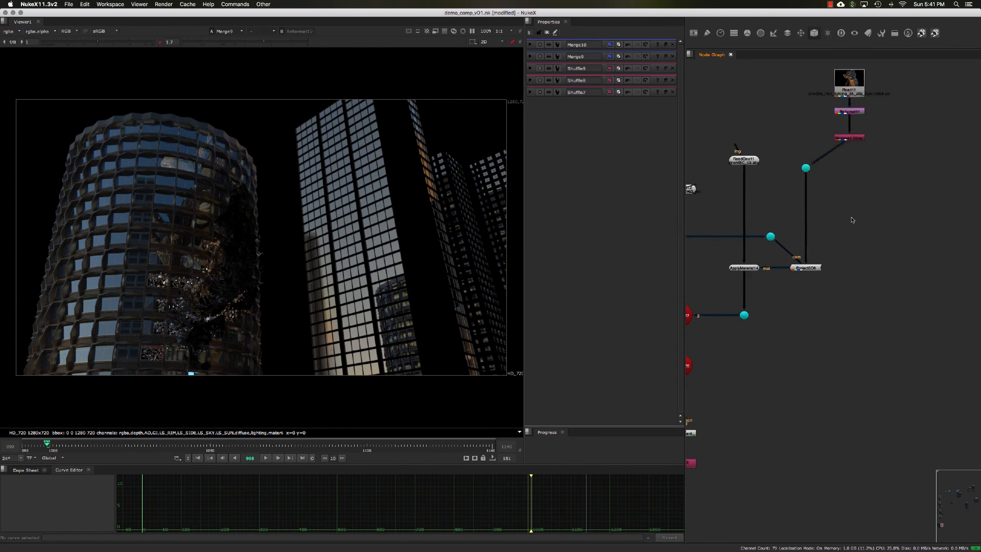
{"action": "left_click_drag", "start_coordinate": [850, 140], "coordinate": [850, 139]}
Run a connection from beneath the creature Read branch down to a Dot near the bottom of the node tree.
{"action": "left_click_drag", "start_coordinate": [852, 218], "coordinate": [852, 376]}
{"action": "middle_click_drag", "start_coordinate": [840, 464], "coordinate": [929, 113]}
{"action": "left_click_drag", "start_coordinate": [929, 113], "coordinate": [918, 322]}
{"action": "scroll", "coordinate": [902, 316], "scroll_direction": "down", "scroll_amount": 4}
{"action": "scroll", "coordinate": [890, 316], "scroll_direction": "down", "scroll_amount": 2}
Merge the creature render over Merge9's result, view the new Merge, and align it and its Dot beneath Merge9.
{"action": "key", "text": "m"}
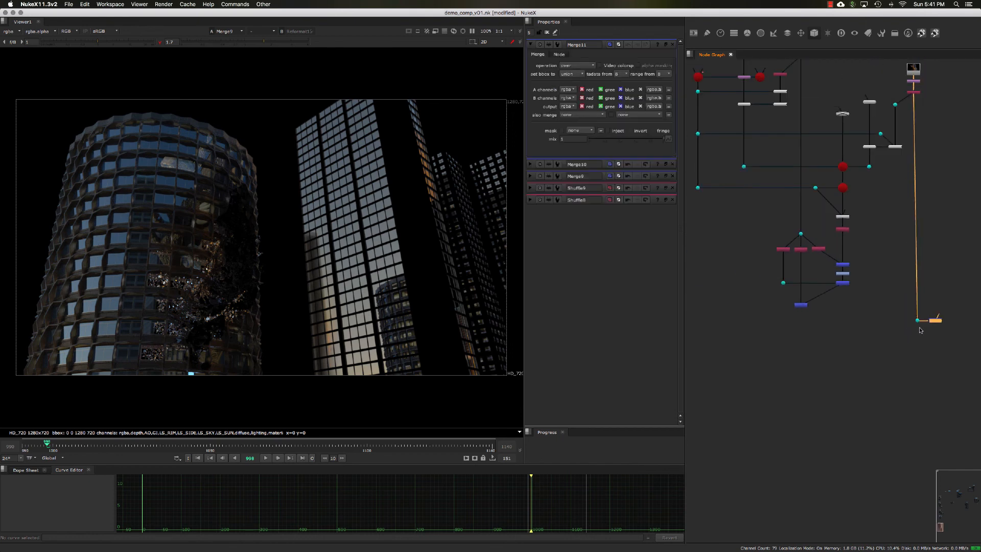
{"action": "key", "text": "1"}
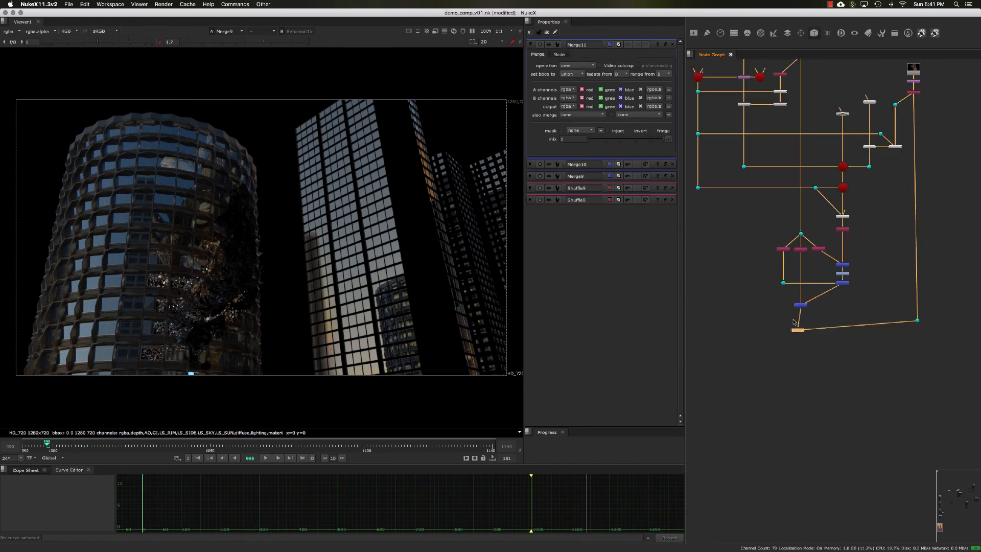
{"action": "key", "text": "d"}
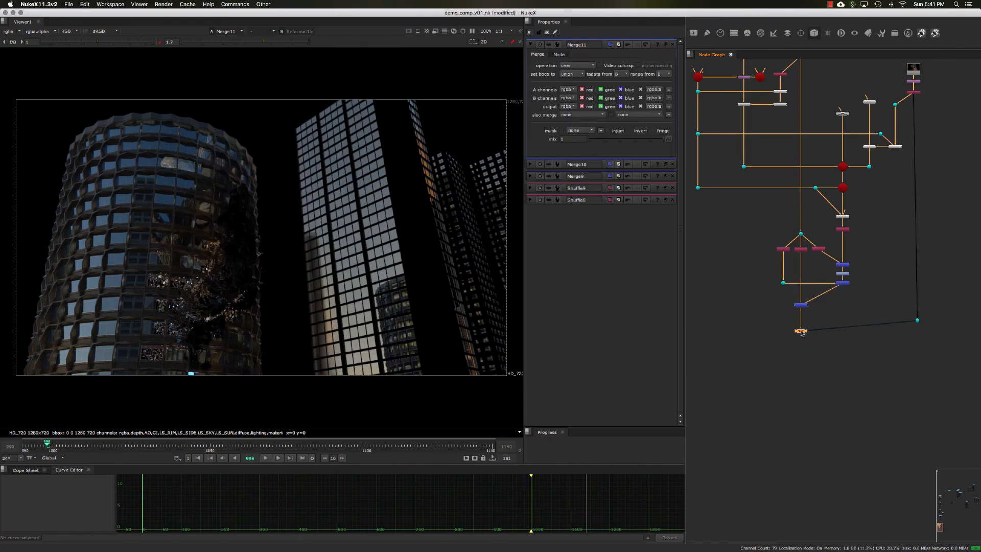
{"action": "key", "text": "d"}
{"action": "scroll", "coordinate": [811, 343], "scroll_direction": "up", "scroll_amount": 3}
{"action": "middle_click_drag", "start_coordinate": [812, 332], "coordinate": [760, 309]}
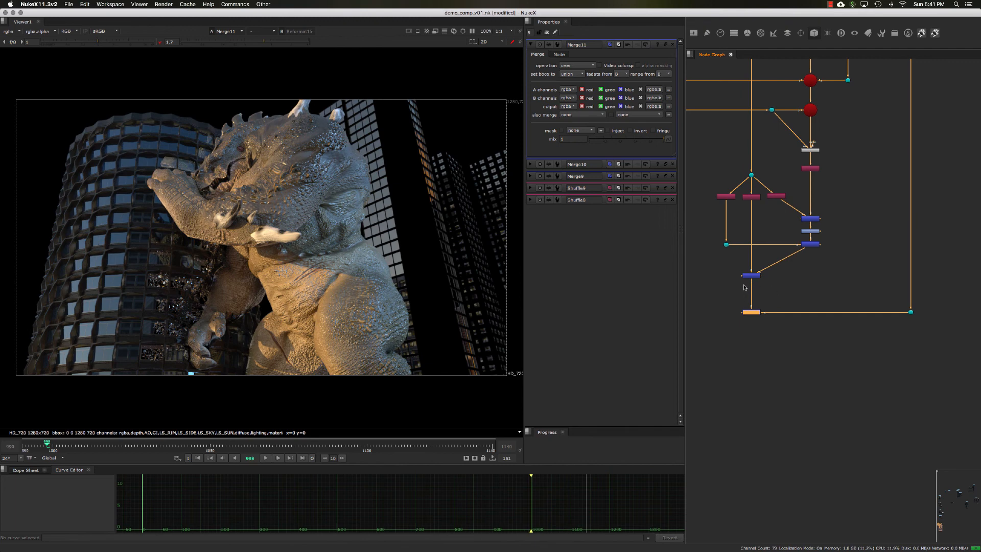
Toggle Merge9 off and on to compare the reflection near the creature's hand, and return to the full frame.
{"action": "scroll", "coordinate": [745, 287], "scroll_direction": "up", "scroll_amount": 3}
{"action": "left_click", "coordinate": [757, 272]}
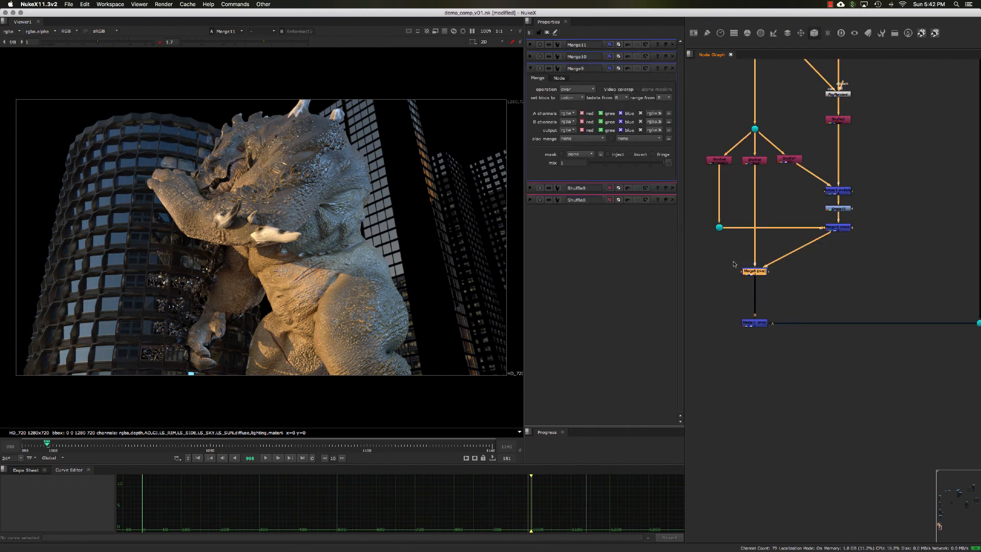
{"action": "scroll", "coordinate": [193, 167], "scroll_direction": "up", "scroll_amount": 1}
{"action": "scroll", "coordinate": [173, 206], "scroll_direction": "up", "scroll_amount": 1}
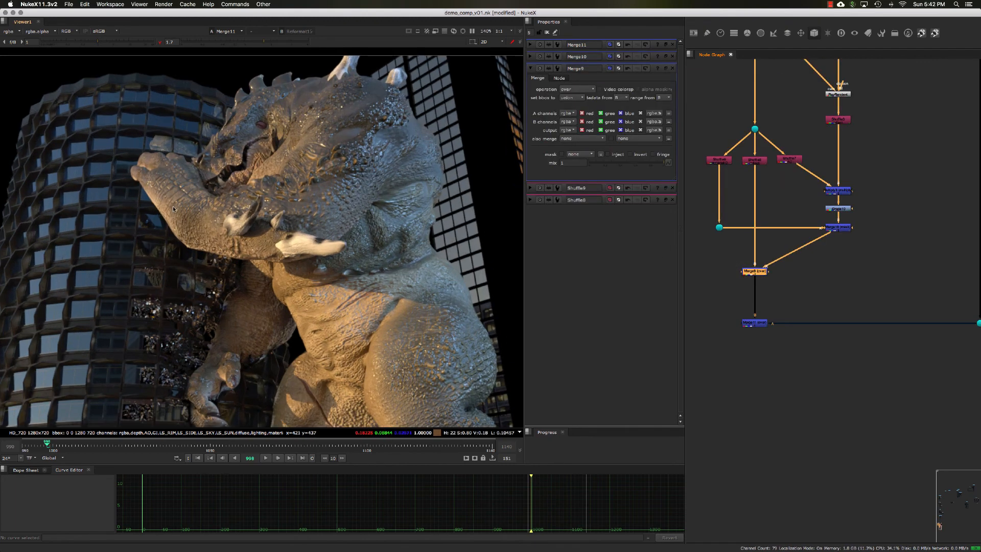
{"action": "middle_click_drag", "start_coordinate": [178, 206], "coordinate": [225, 221]}
{"action": "key", "text": "d"}
{"action": "key", "text": "d"}
{"action": "key", "text": "d"}
{"action": "key", "text": "d"}
{"action": "key", "text": "d"}
{"action": "key", "text": "d"}
{"action": "key", "text": "d"}
{"action": "key", "text": "d"}
{"action": "key", "text": "d"}
{"action": "key", "text": "d"}
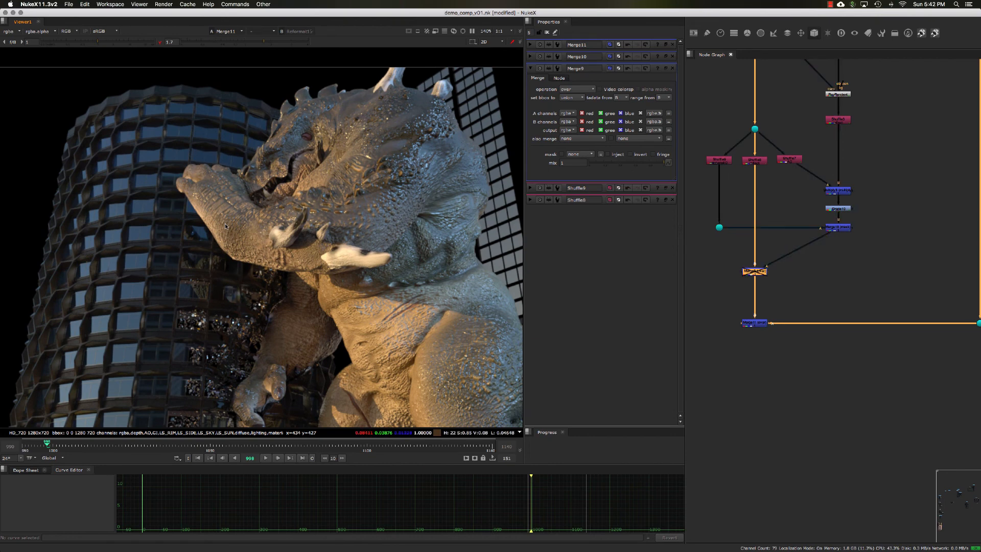
{"action": "key", "text": "d"}
{"action": "key", "text": "d"}
{"action": "key", "text": "d"}
{"action": "key", "text": "d"}
{"action": "key", "text": "d"}
{"action": "key", "text": "d"}
{"action": "key", "text": "d"}
{"action": "key", "text": "d"}
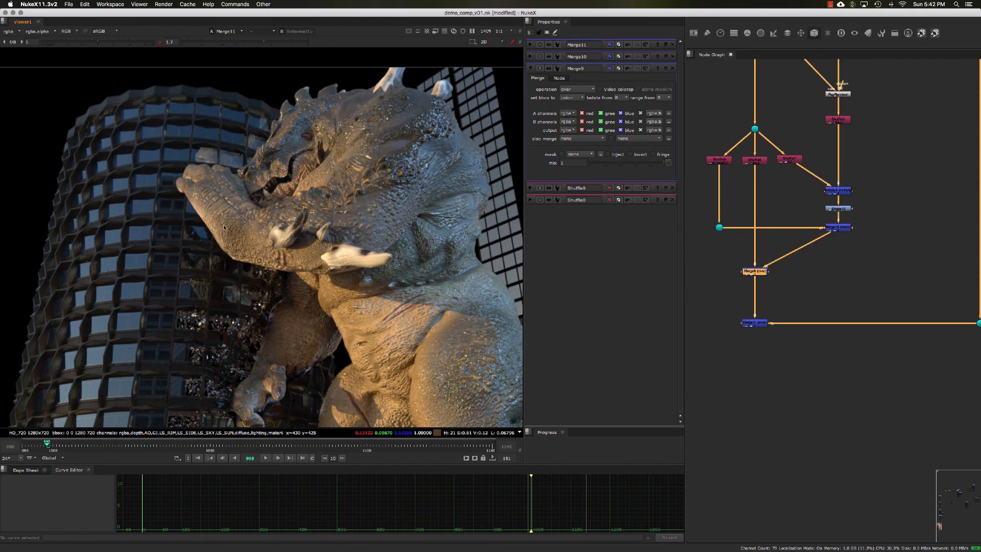
{"action": "key", "text": "f"}
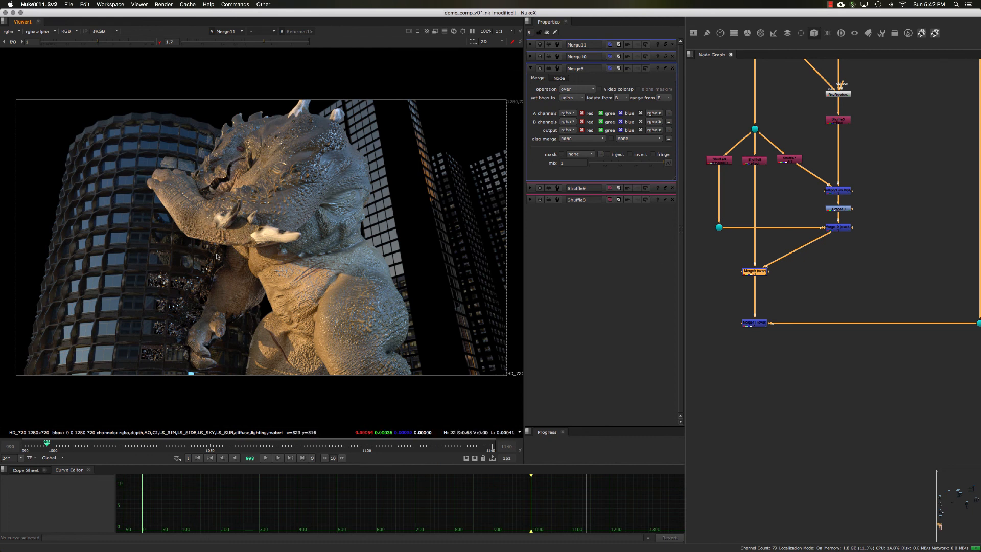
View the creature render through its Dot beside Merge11 and move the timeline to frame 1001.
{"action": "middle_click_drag", "start_coordinate": [849, 283], "coordinate": [806, 276]}
{"action": "left_click_drag", "start_coordinate": [862, 285], "coordinate": [960, 355]}
{"action": "key", "text": "1"}
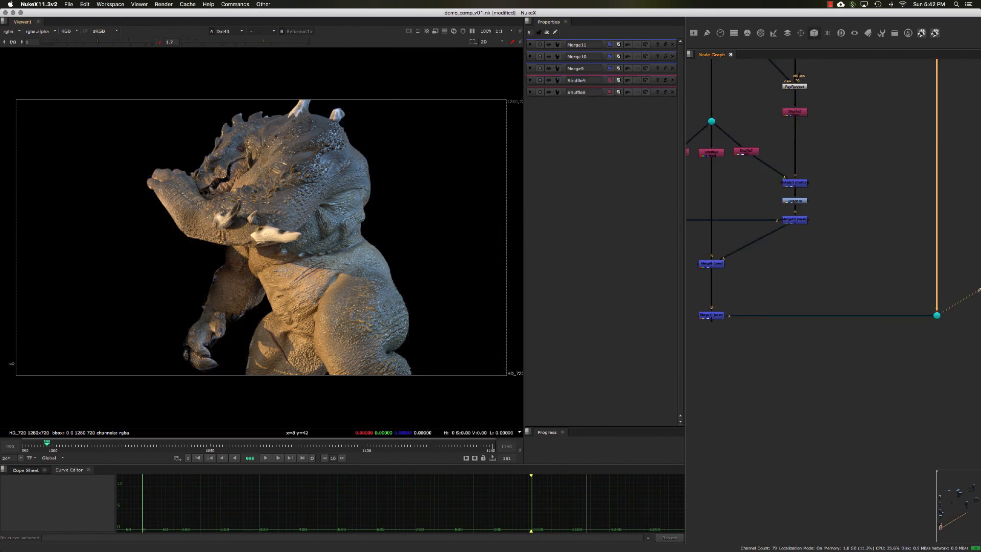
{"action": "left_click", "coordinate": [57, 447]}
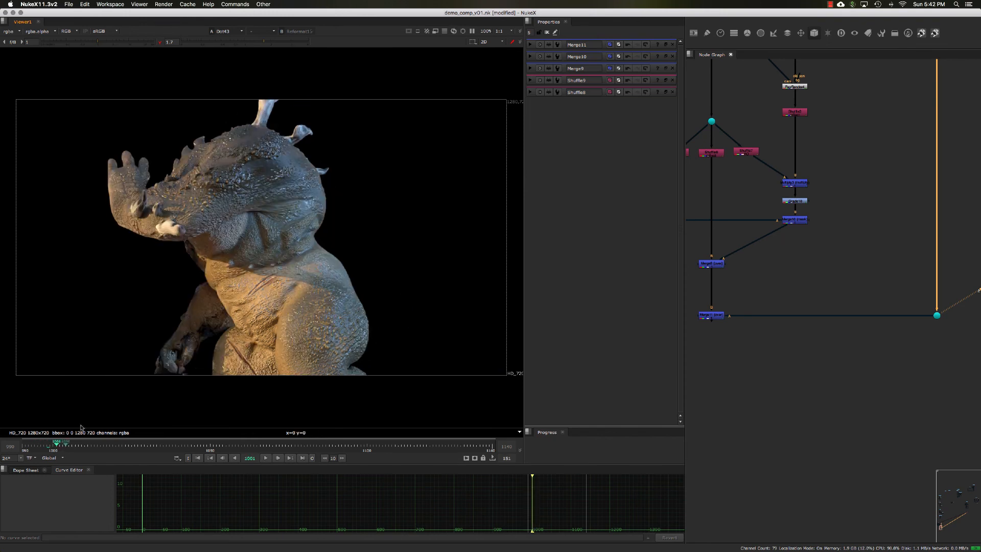
View Merge9's result, Shuffle3's reflect pass and the final Merge11 composite in turn on frame 1001.
{"action": "middle_click_drag", "start_coordinate": [755, 286], "coordinate": [790, 279]}
{"action": "left_click_drag", "start_coordinate": [788, 282], "coordinate": [722, 240]}
{"action": "key", "text": "1"}
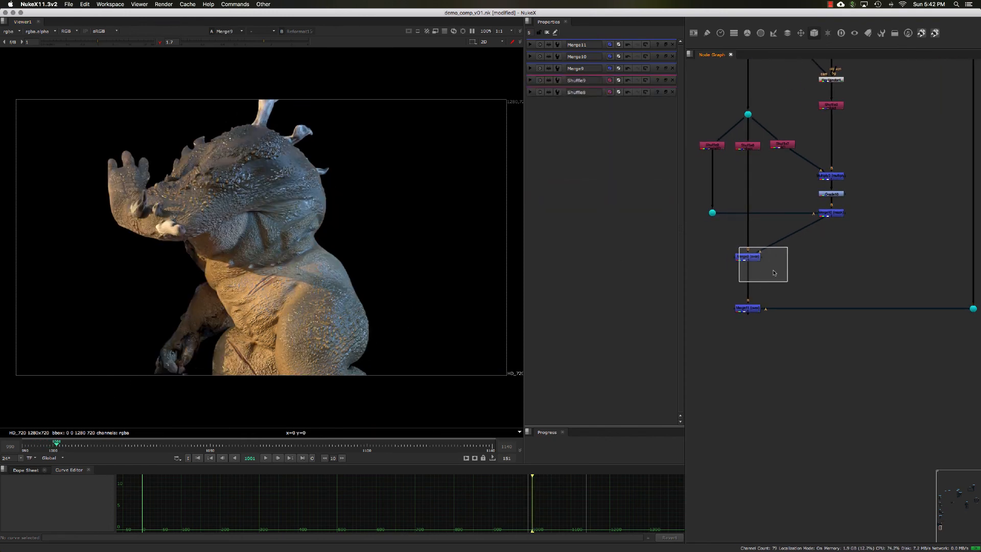
{"action": "left_click_drag", "start_coordinate": [775, 272], "coordinate": [774, 273]}
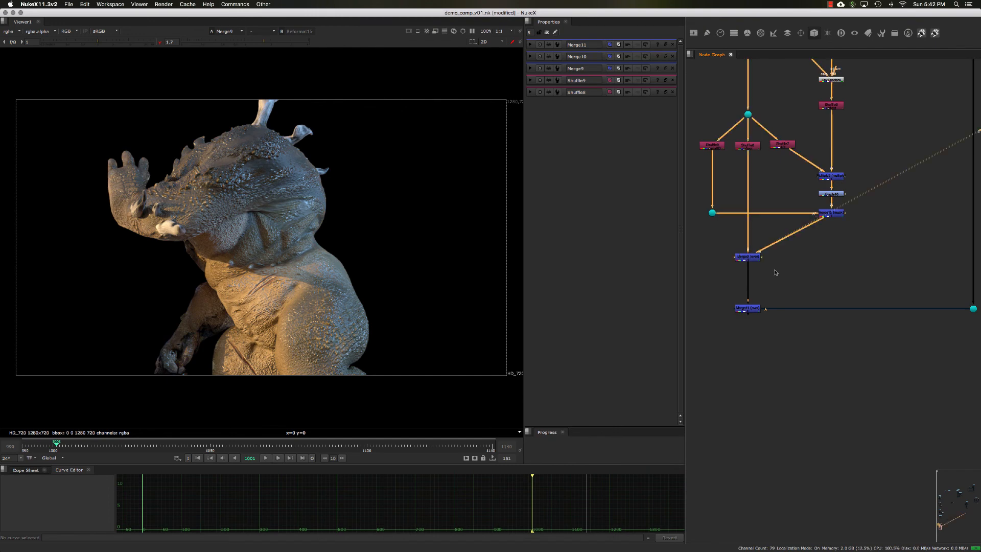
{"action": "double_click", "coordinate": [839, 212]}
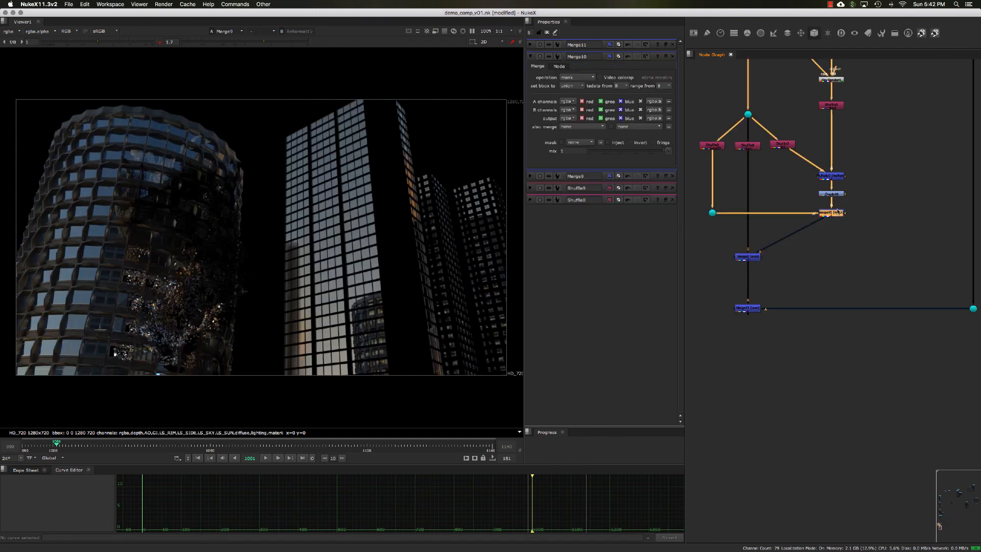
{"action": "left_click", "coordinate": [839, 105]}
{"action": "key", "text": "1"}
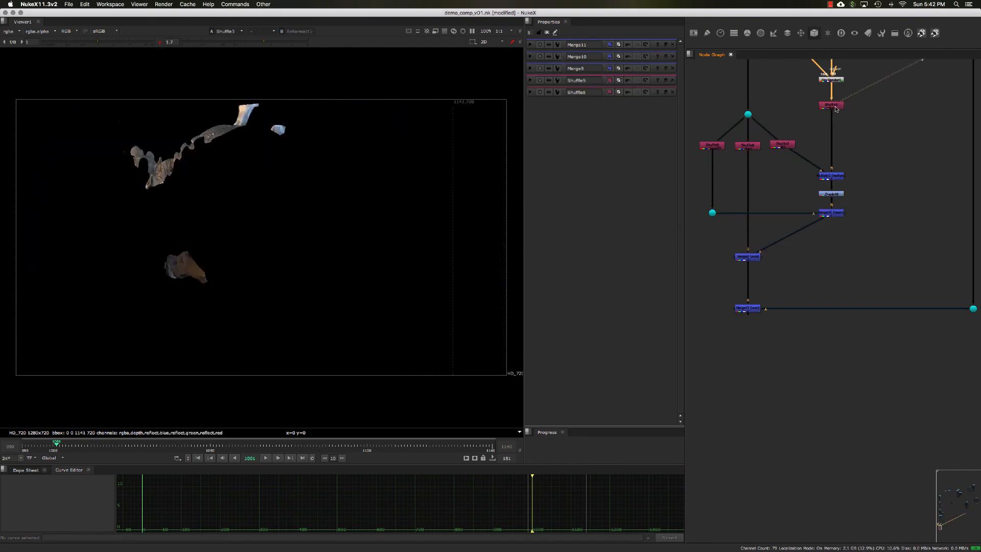
{"action": "left_click_drag", "start_coordinate": [782, 351], "coordinate": [735, 302]}
{"action": "key", "text": "1"}
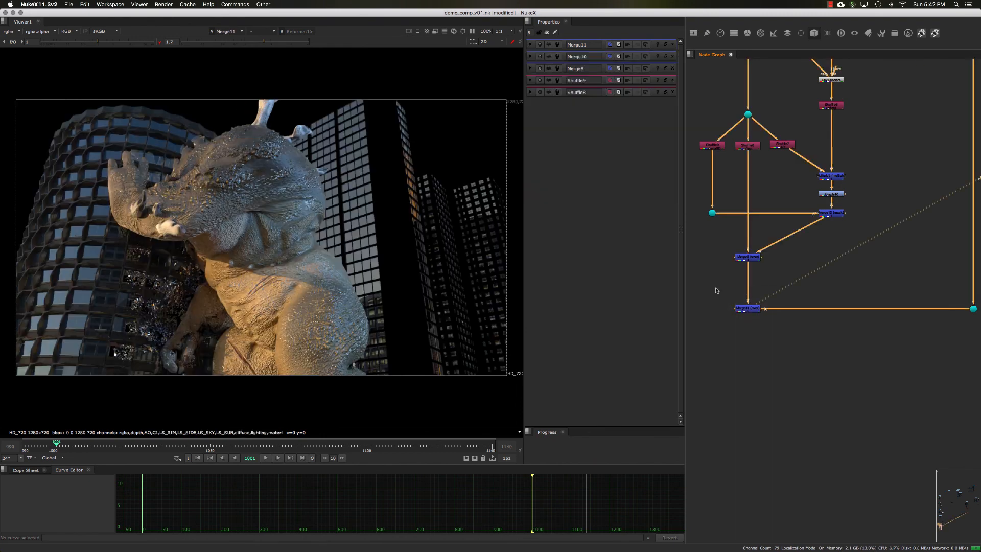
Inspect the area around the creature's hand up close while toggling Merge9 off and on to compare the building reflection.
{"action": "double_click", "coordinate": [748, 307]}
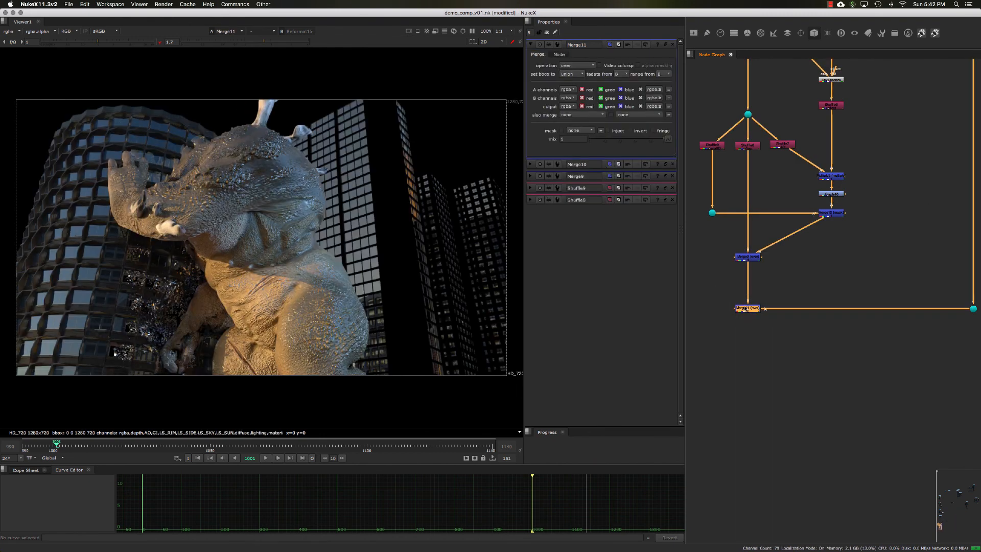
{"action": "double_click", "coordinate": [748, 256]}
{"action": "scroll", "coordinate": [226, 181], "scroll_direction": "up", "scroll_amount": 4}
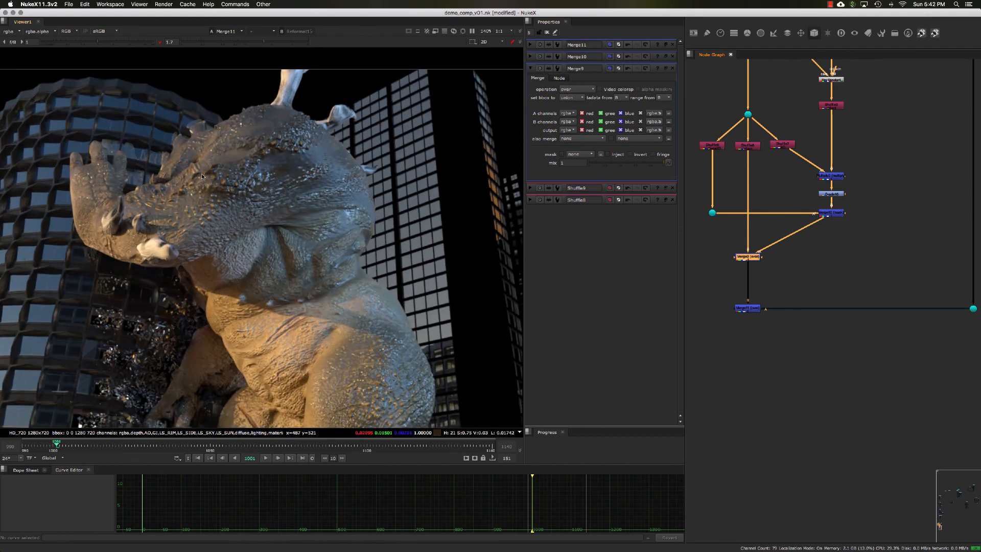
{"action": "scroll", "coordinate": [182, 179], "scroll_direction": "up", "scroll_amount": 2}
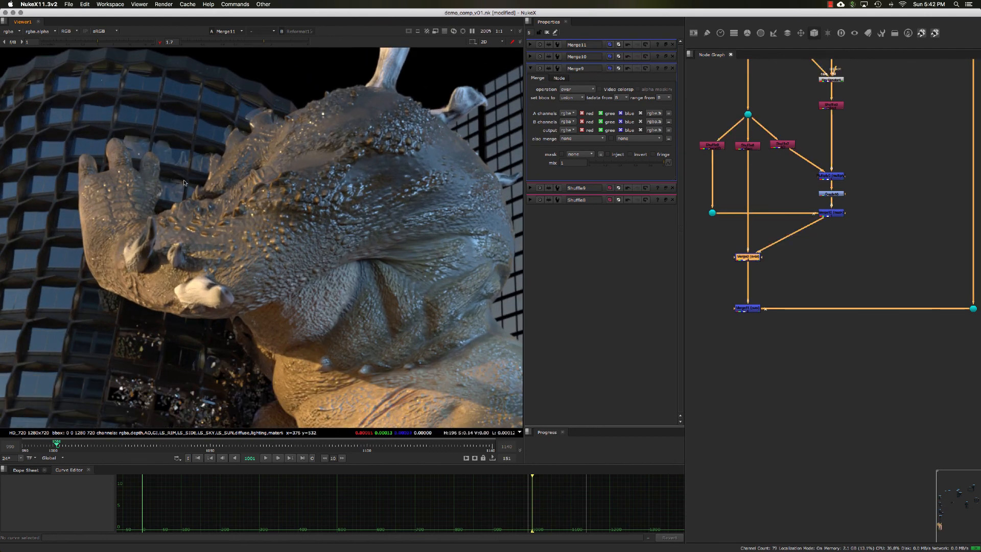
{"action": "scroll", "coordinate": [184, 181], "scroll_direction": "down", "scroll_amount": 2}
{"action": "key", "text": "d"}
{"action": "key", "text": "d"}
{"action": "key", "text": "d"}
{"action": "key", "text": "d"}
{"action": "key", "text": "d"}
{"action": "key", "text": "d"}
{"action": "key", "text": "d"}
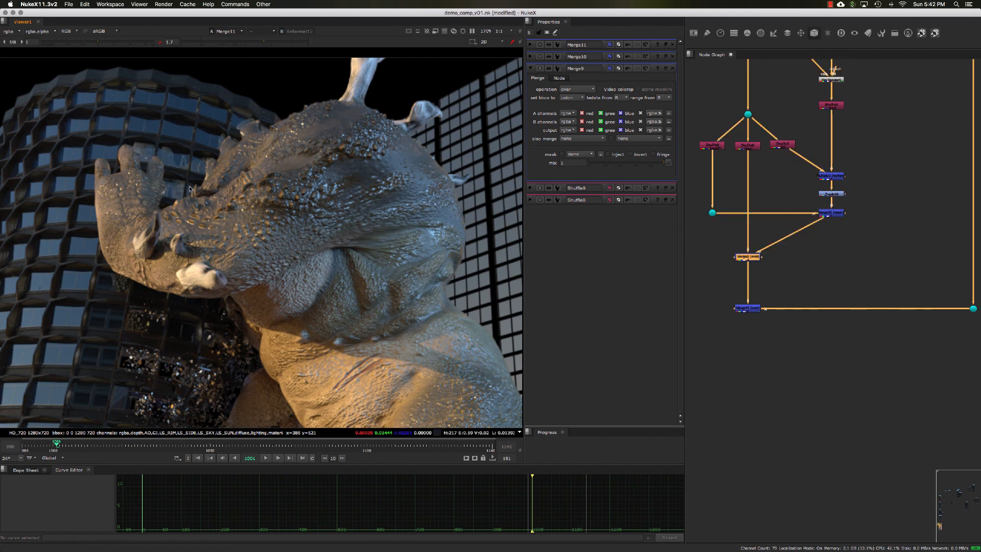
{"action": "key", "text": "d"}
{"action": "key", "text": "d"}
{"action": "key", "text": "d"}
Return to the full frame and compare the composite with Merge9 disabled and enabled.
{"action": "key", "text": "f"}
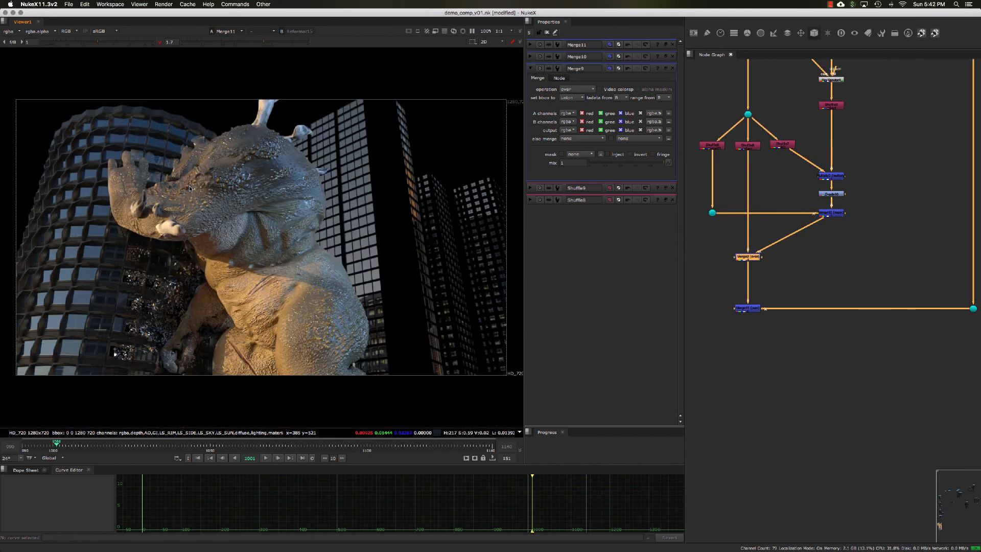
{"action": "key", "text": "d"}
{"action": "key", "text": "d"}
{"action": "key", "text": "d"}
{"action": "key", "text": "d"}
{"action": "key", "text": "d"}
{"action": "key", "text": "d"}
{"action": "key", "text": "d"}
{"action": "key", "text": "d"}
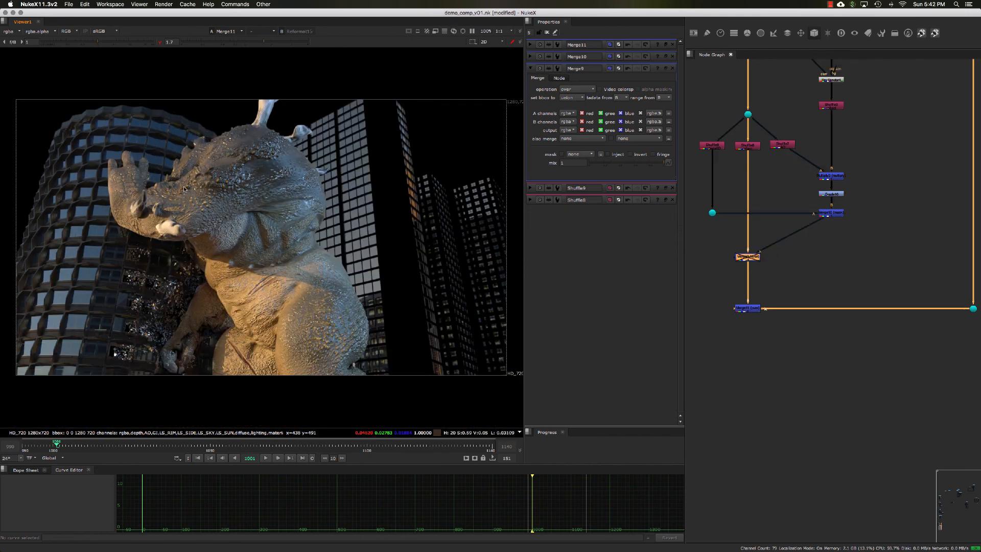
{"action": "key", "text": "d"}
{"action": "key", "text": "d"}
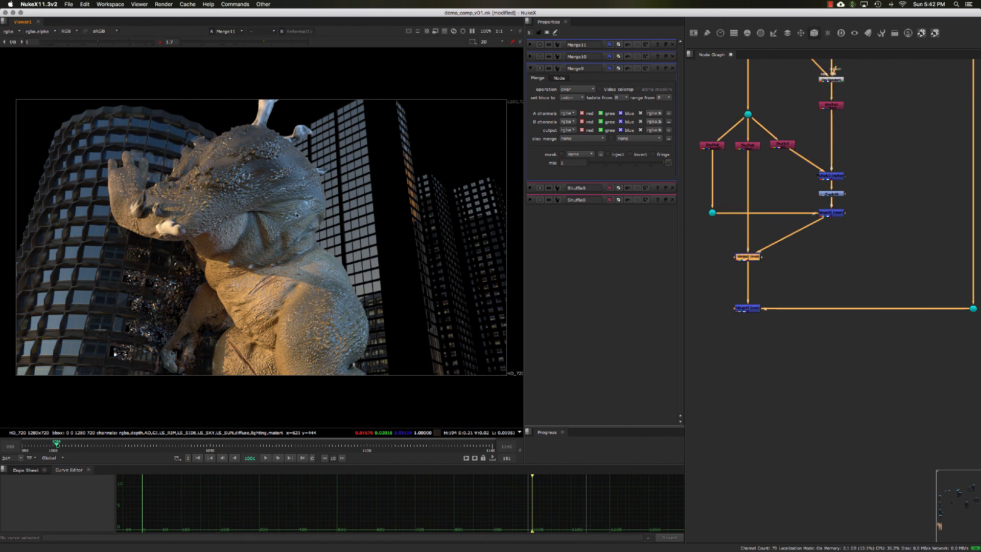
View Scene27 to examine the building and creature projections on their 3D geometry.
{"action": "left_click", "coordinate": [796, 257]}
{"action": "middle_click_drag", "start_coordinate": [822, 270], "coordinate": [820, 299]}
{"action": "scroll", "coordinate": [820, 299], "scroll_direction": "down", "scroll_amount": 3}
{"action": "middle_click_drag", "start_coordinate": [887, 160], "coordinate": [863, 254]}
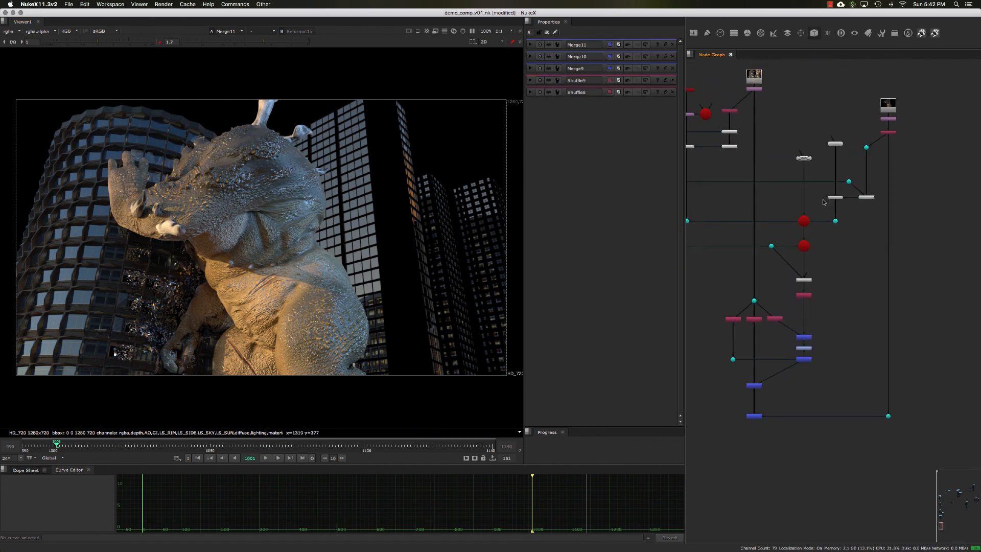
{"action": "middle_click_drag", "start_coordinate": [823, 201], "coordinate": [866, 239]}
{"action": "scroll", "coordinate": [824, 186], "scroll_direction": "up", "scroll_amount": 2}
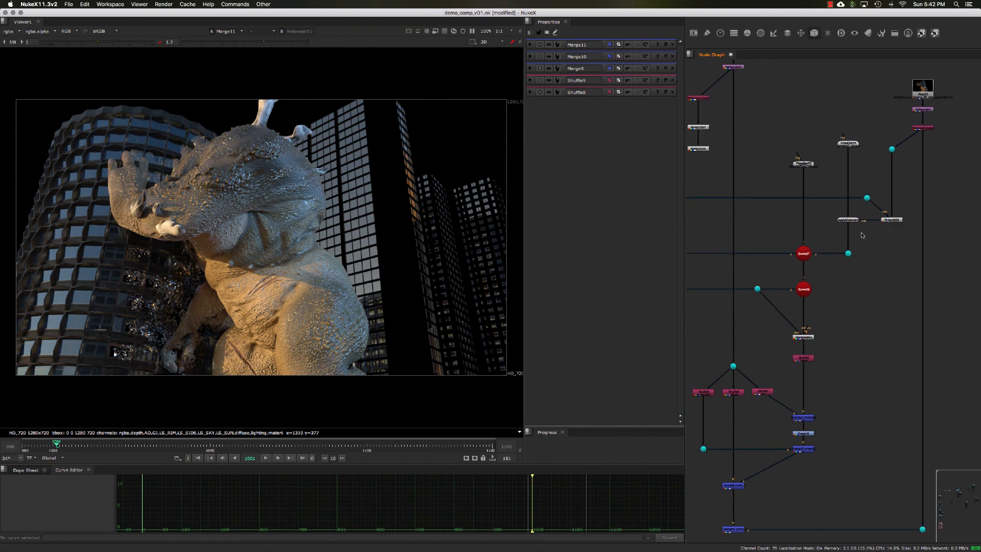
{"action": "left_click_drag", "start_coordinate": [862, 233], "coordinate": [825, 209]}
{"action": "left_click_drag", "start_coordinate": [785, 235], "coordinate": [824, 274]}
{"action": "key", "text": "1"}
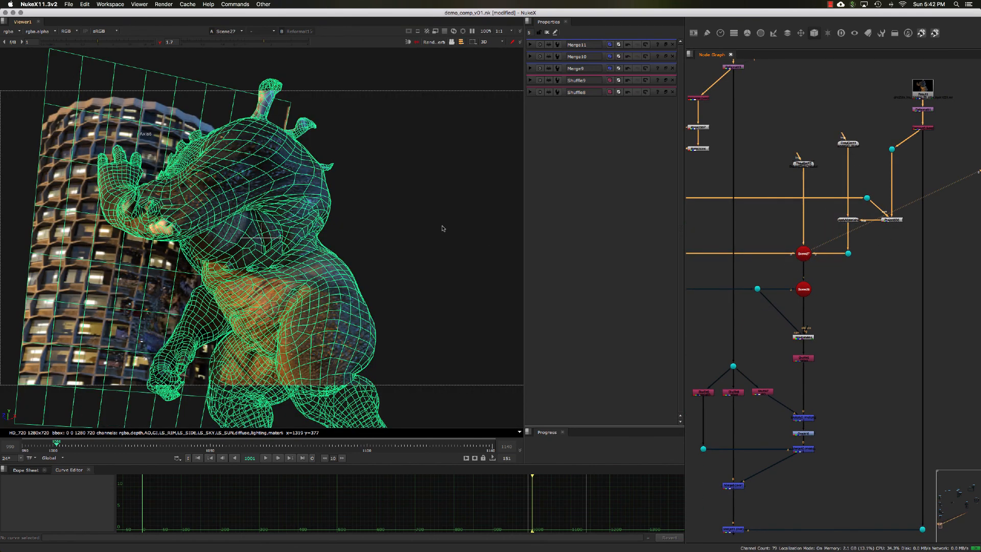
Trace the node tree from the building's Project3D7 and Reflection4 nodes down to RayRender4.
{"action": "middle_click_drag", "start_coordinate": [729, 232], "coordinate": [817, 239]}
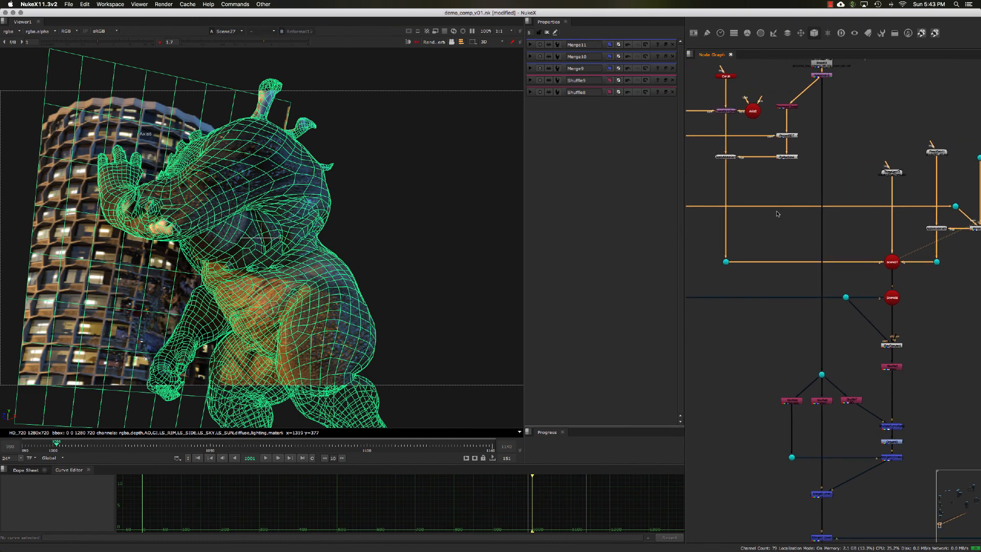
{"action": "middle_click_drag", "start_coordinate": [770, 169], "coordinate": [778, 196]}
{"action": "scroll", "coordinate": [761, 216], "scroll_direction": "up", "scroll_amount": 4}
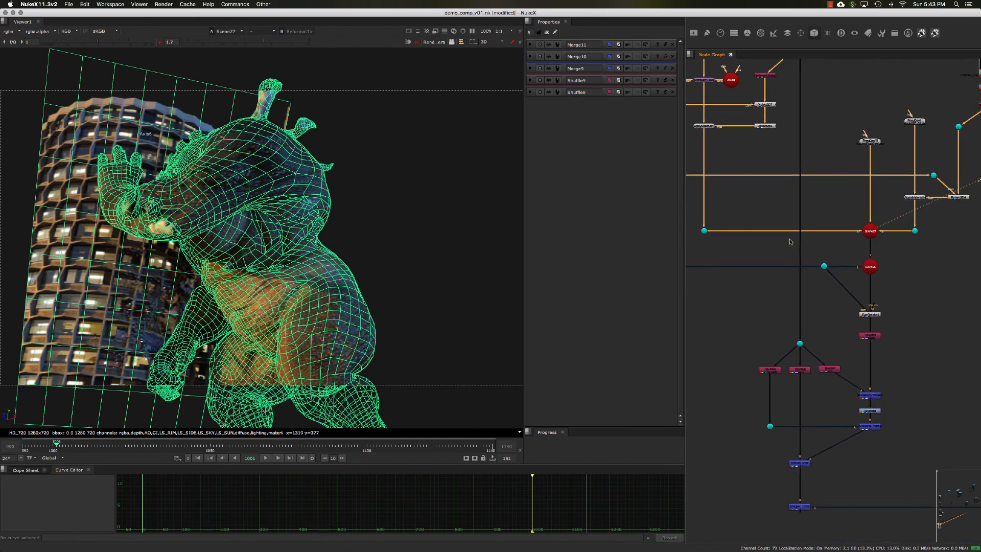
{"action": "scroll", "coordinate": [774, 122], "scroll_direction": "up", "scroll_amount": 8}
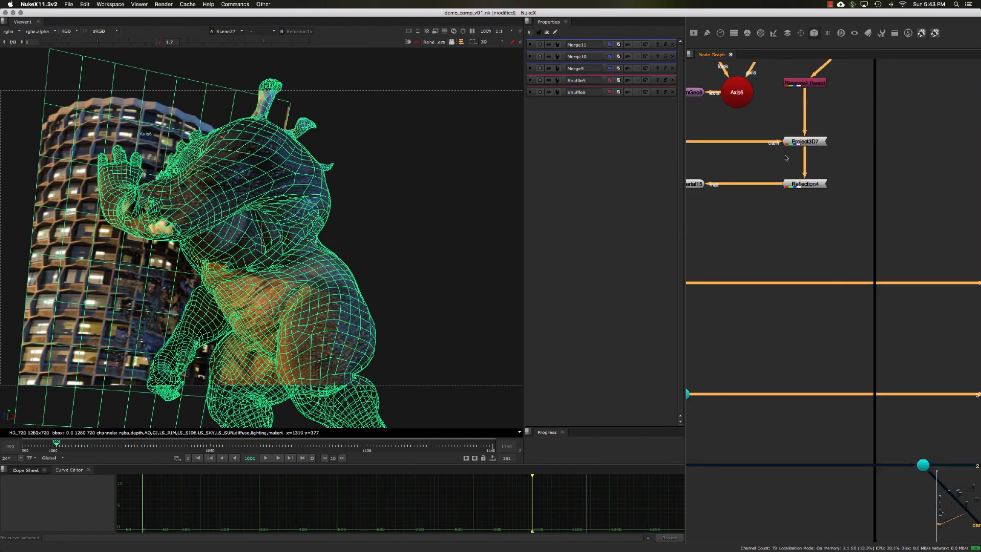
{"action": "scroll", "coordinate": [848, 231], "scroll_direction": "down", "scroll_amount": 10}
{"action": "middle_click_drag", "start_coordinate": [897, 306], "coordinate": [842, 194]}
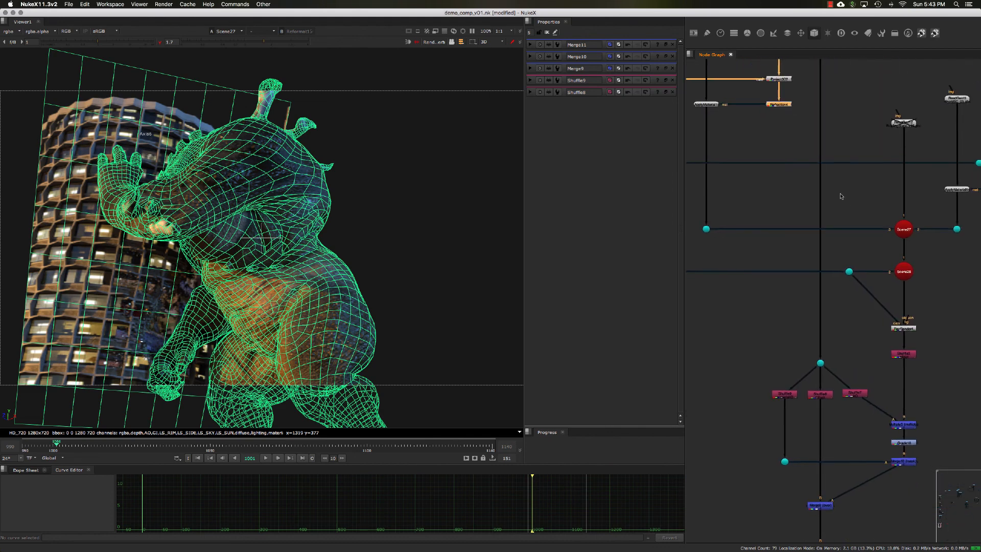
{"action": "middle_click_drag", "start_coordinate": [898, 373], "coordinate": [801, 232]}
{"action": "middle_click_drag", "start_coordinate": [802, 183], "coordinate": [799, 221]}
{"action": "scroll", "coordinate": [799, 221], "scroll_direction": "up", "scroll_amount": 10}
{"action": "left_click", "coordinate": [809, 232]}
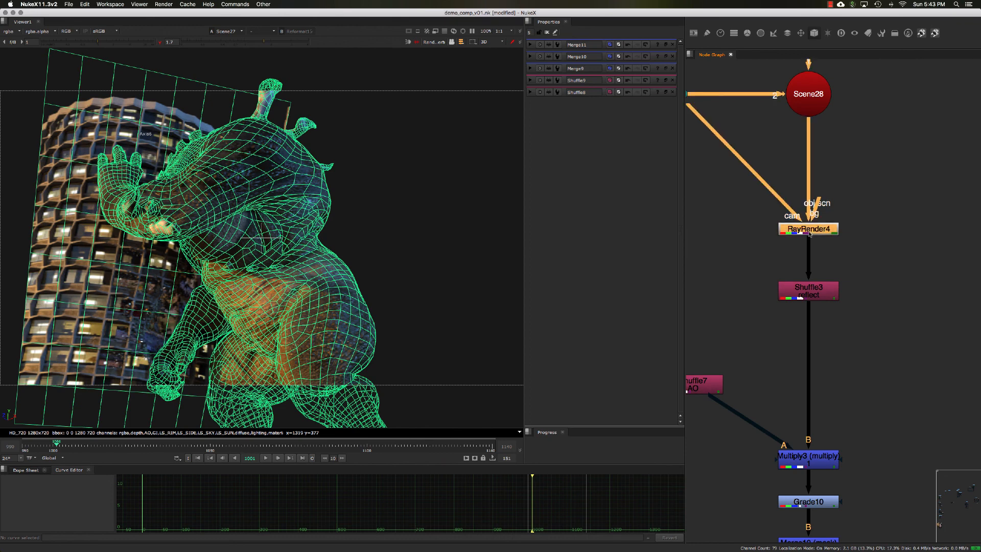
View Shuffle3's reflect pass and compare it with Merge10's masked reflection result.
{"action": "middle_click_drag", "start_coordinate": [814, 287], "coordinate": [824, 229]}
{"action": "left_click_drag", "start_coordinate": [824, 230], "coordinate": [824, 210]}
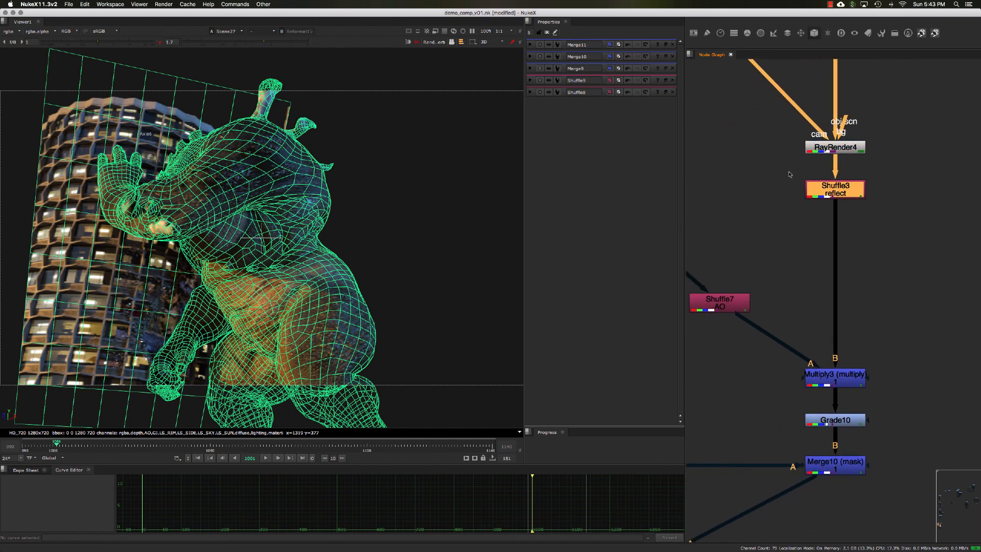
{"action": "scroll", "coordinate": [787, 162], "scroll_direction": "down", "scroll_amount": 8}
{"action": "middle_click_drag", "start_coordinate": [774, 235], "coordinate": [791, 202]}
{"action": "key", "text": "1"}
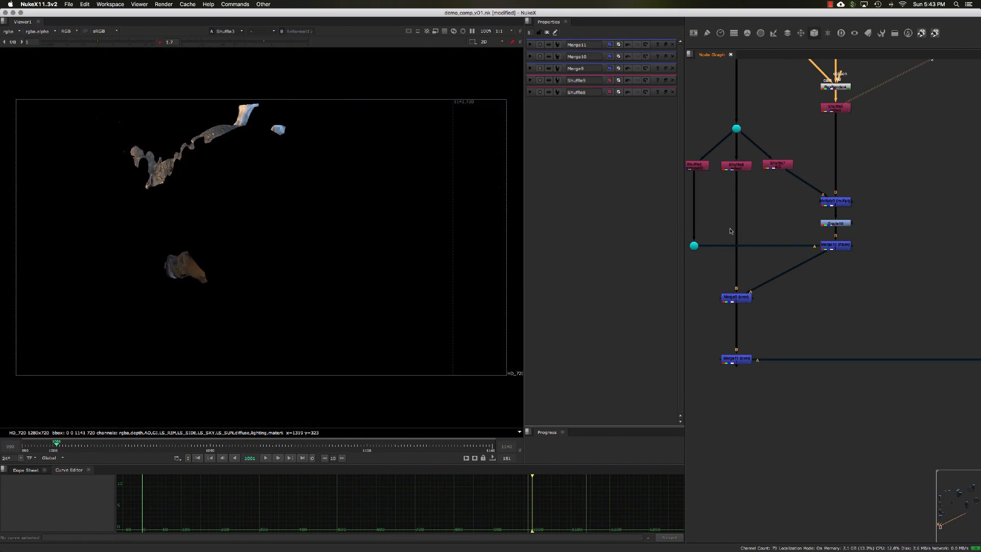
{"action": "left_click", "coordinate": [834, 244]}
{"action": "key", "text": "1"}
{"action": "middle_click_drag", "start_coordinate": [820, 282], "coordinate": [834, 248]}
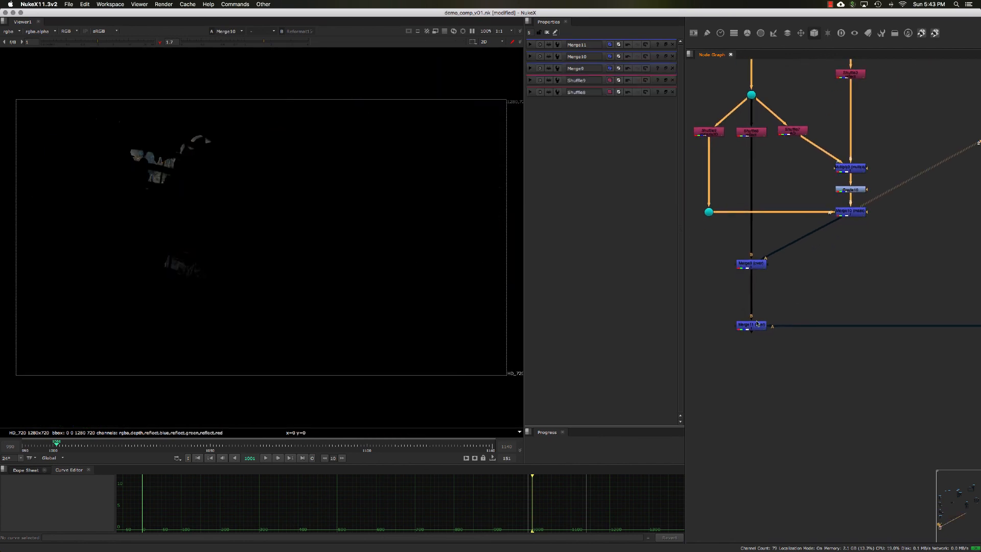
View Merge11 and toggle it off and on to compare the composite without and with the creature.
{"action": "left_click", "coordinate": [755, 325]}
{"action": "key", "text": "1"}
{"action": "left_click", "coordinate": [754, 323]}
{"action": "key", "text": "d"}
{"action": "key", "text": "d"}
{"action": "key", "text": "d"}
{"action": "key", "text": "d"}
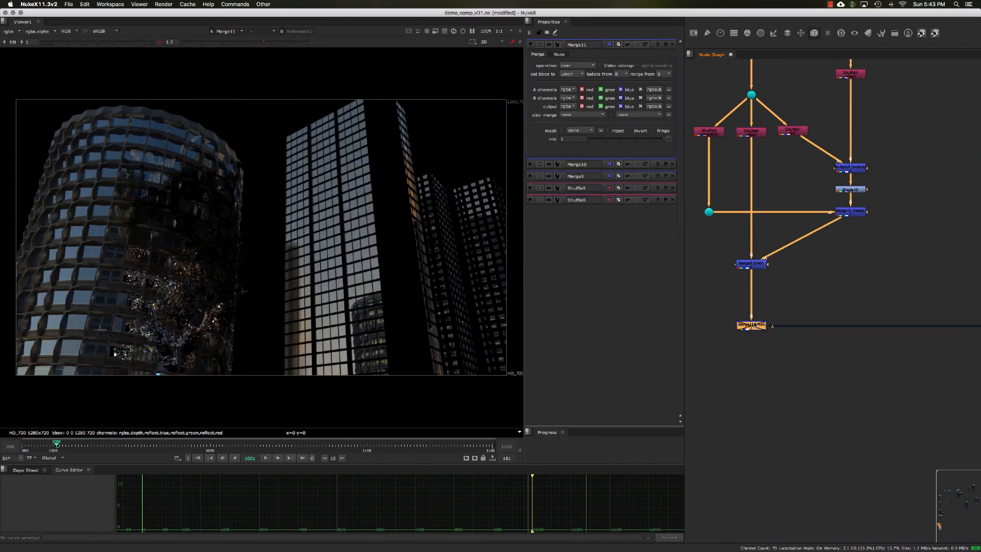
Select Merge9 and toggle it off and on to check the reflection contribution in the final composite.
{"action": "left_click_drag", "start_coordinate": [790, 290], "coordinate": [716, 249]}
{"action": "key", "text": "d"}
{"action": "key", "text": "d"}
{"action": "key", "text": "d"}
{"action": "key", "text": "d"}
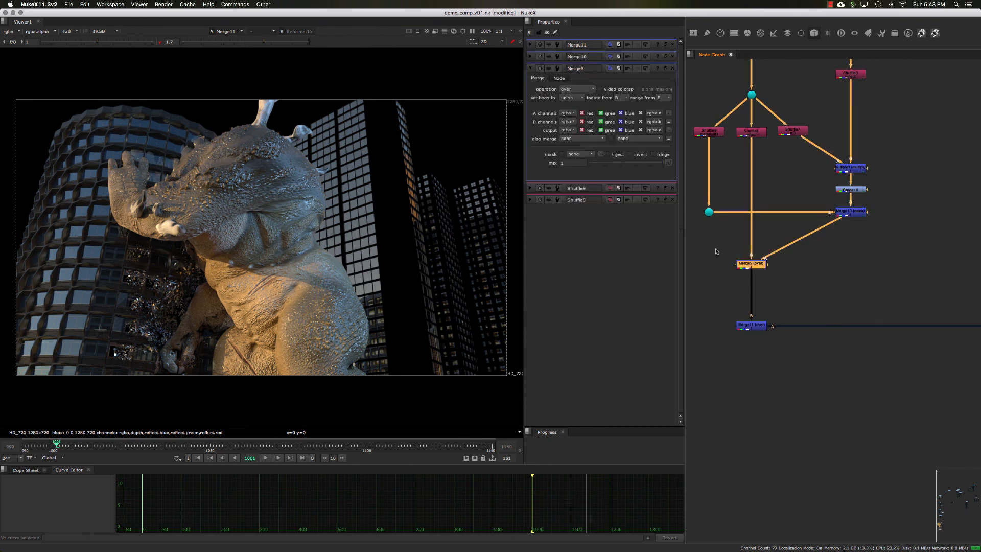
Review the complete reflection node tree, from the Read nodes down to the final Merge.
{"action": "scroll", "coordinate": [792, 267], "scroll_direction": "down", "scroll_amount": 3}
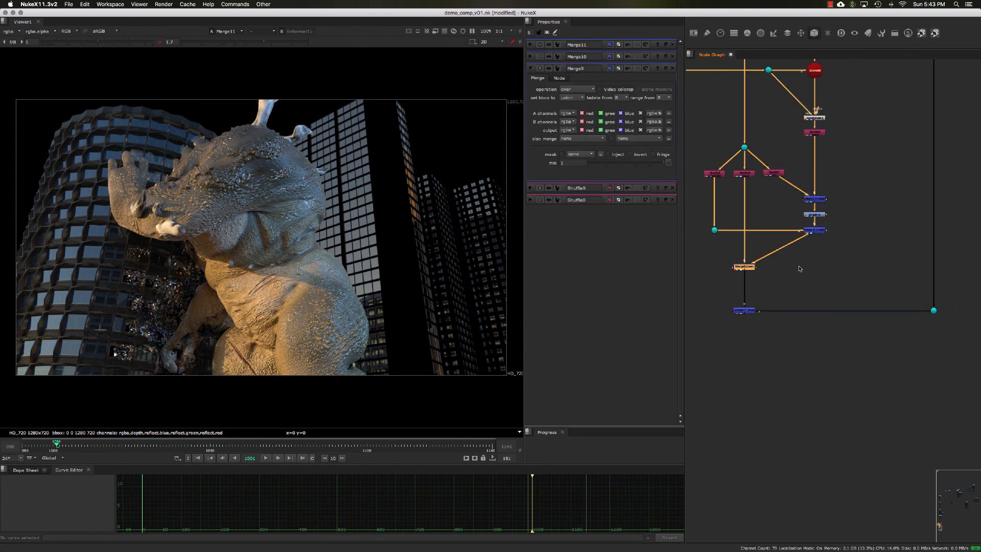
{"action": "middle_click_drag", "start_coordinate": [821, 262], "coordinate": [830, 290]}
{"action": "scroll", "coordinate": [841, 293], "scroll_direction": "down", "scroll_amount": 3}
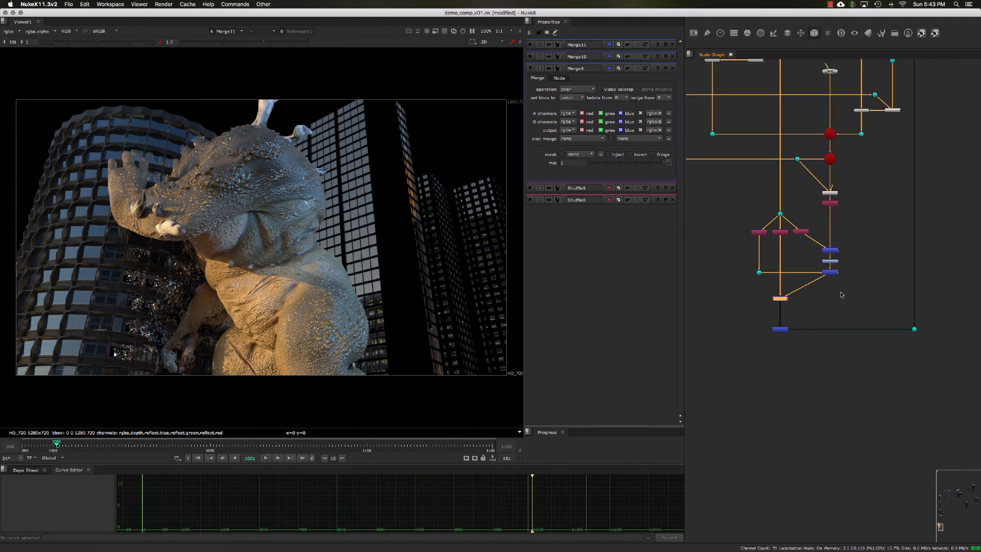
{"action": "scroll", "coordinate": [861, 261], "scroll_direction": "up", "scroll_amount": 2}
{"action": "middle_click_drag", "start_coordinate": [860, 235], "coordinate": [889, 253]}
{"action": "scroll", "coordinate": [870, 275], "scroll_direction": "down", "scroll_amount": 3}
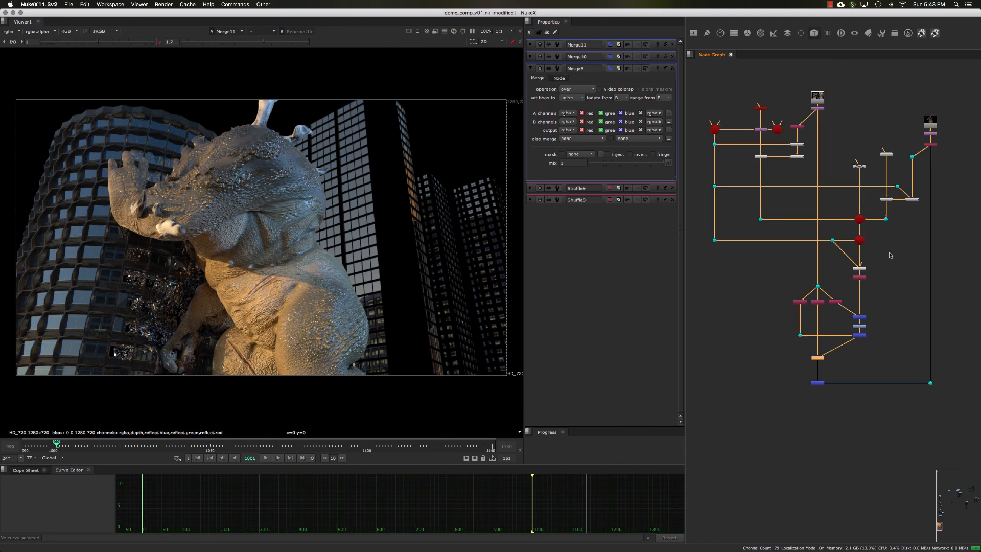